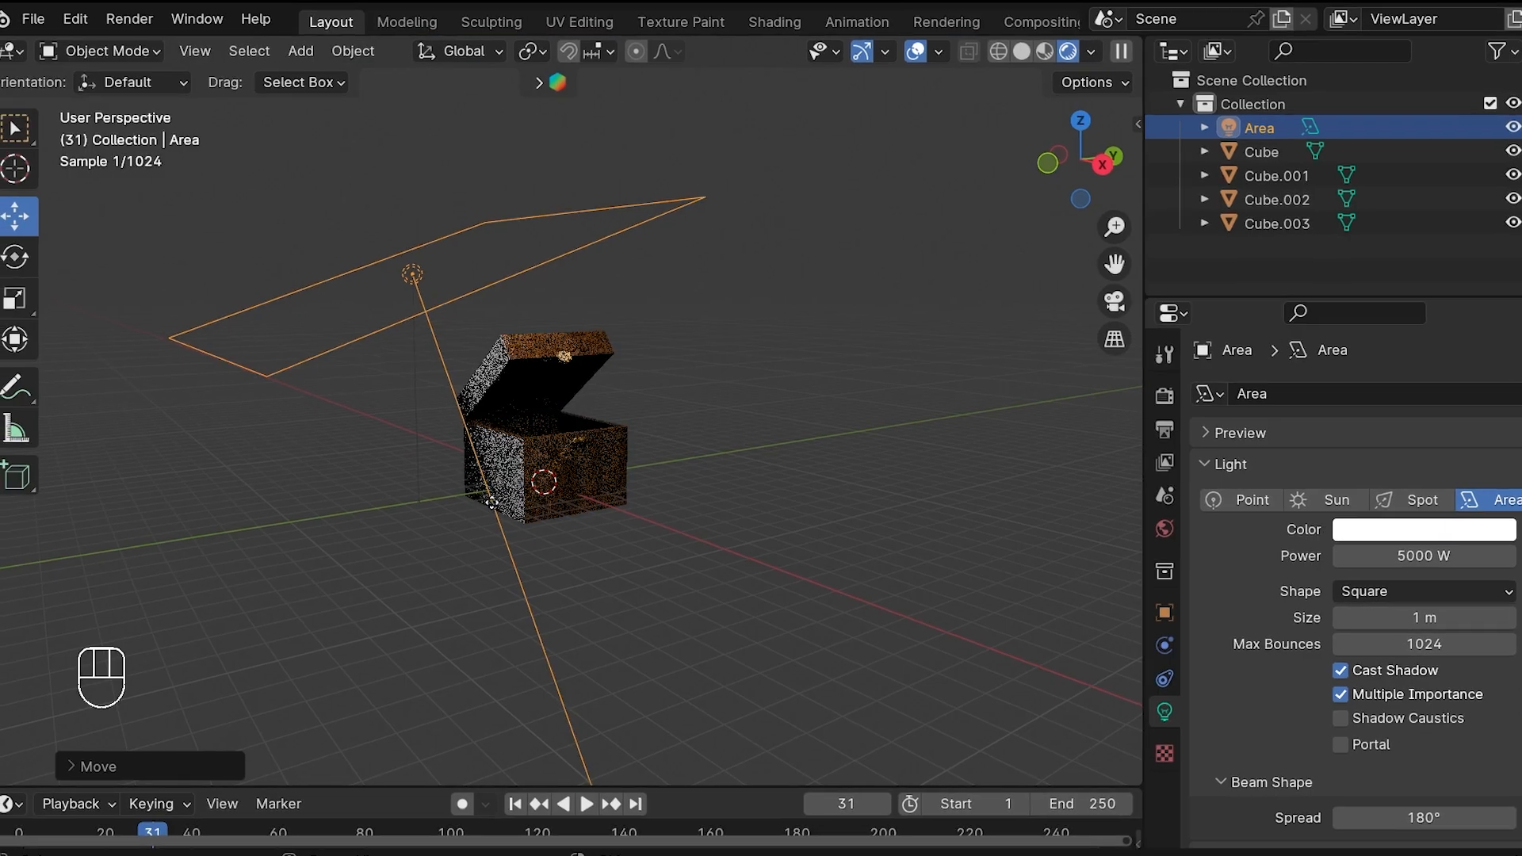
Step: Add an area light, position it above the open chest, and set its power to 5000 W
key(shift+a)
click(710, 428)
drag(599, 412, 689, 341)
middle_drag(714, 428, 586, 364)
double_click(1416, 554)
text(5000)
middle_drag(634, 444, 809, 349)
drag(602, 287, 617, 153)
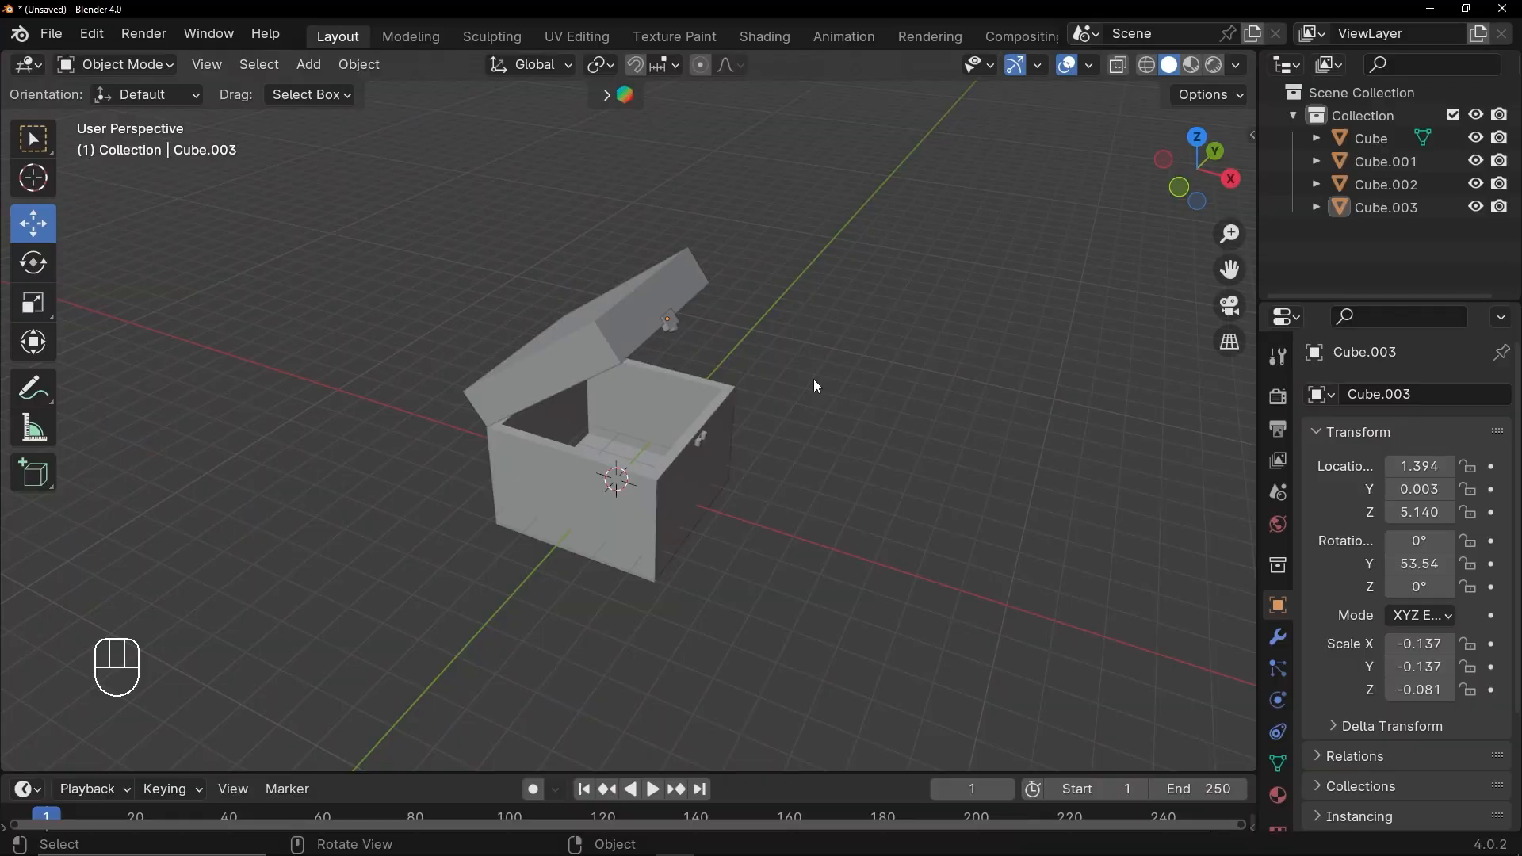
Step: View the chest in wireframe and solid shading, and examine it from another side in Material Preview
middle_drag(814, 380, 484, 359)
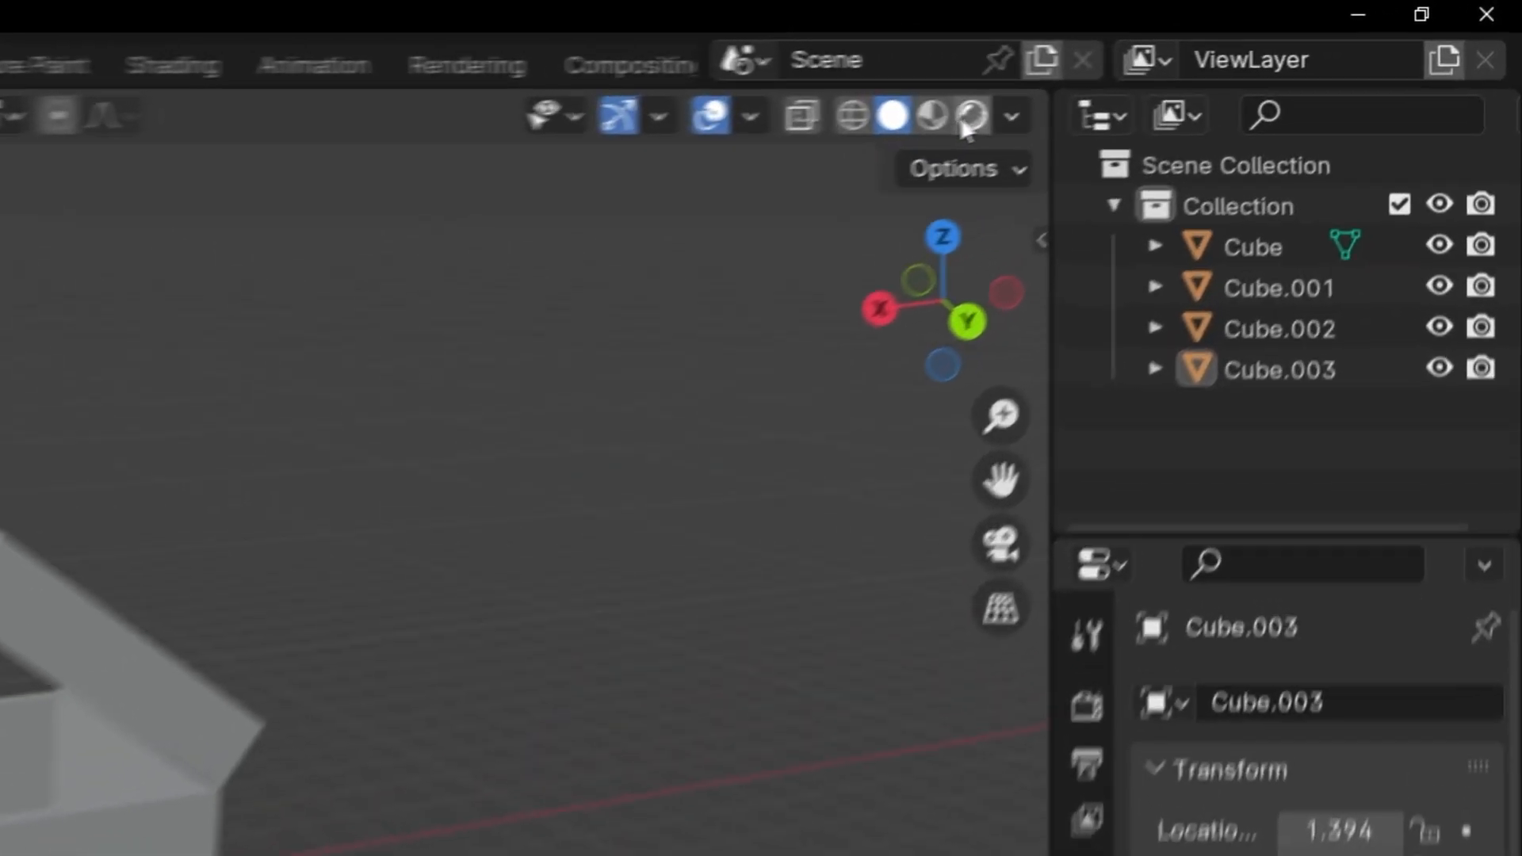
click(780, 127)
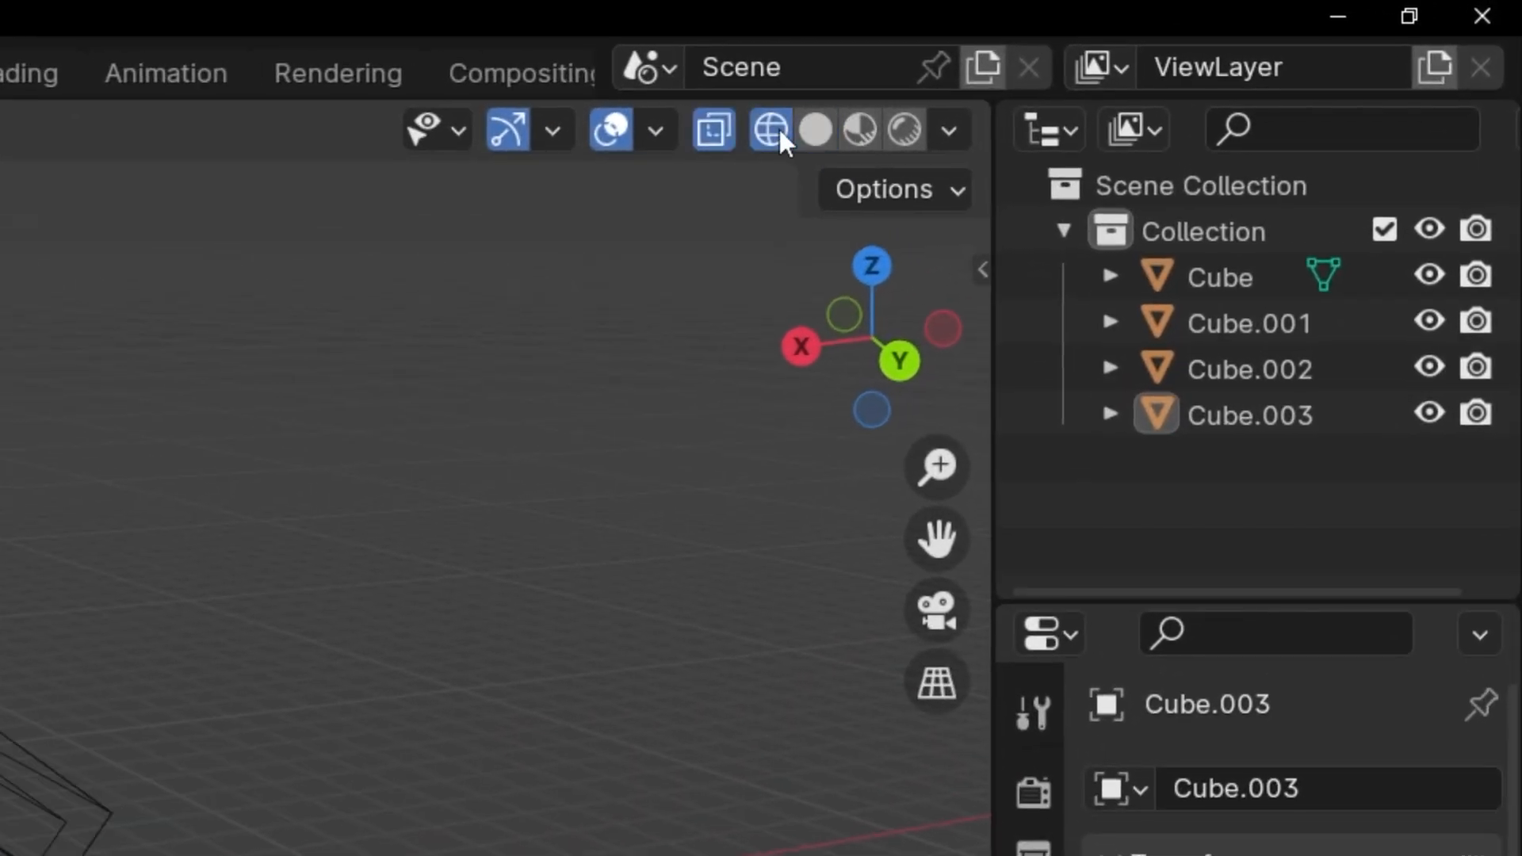
click(825, 130)
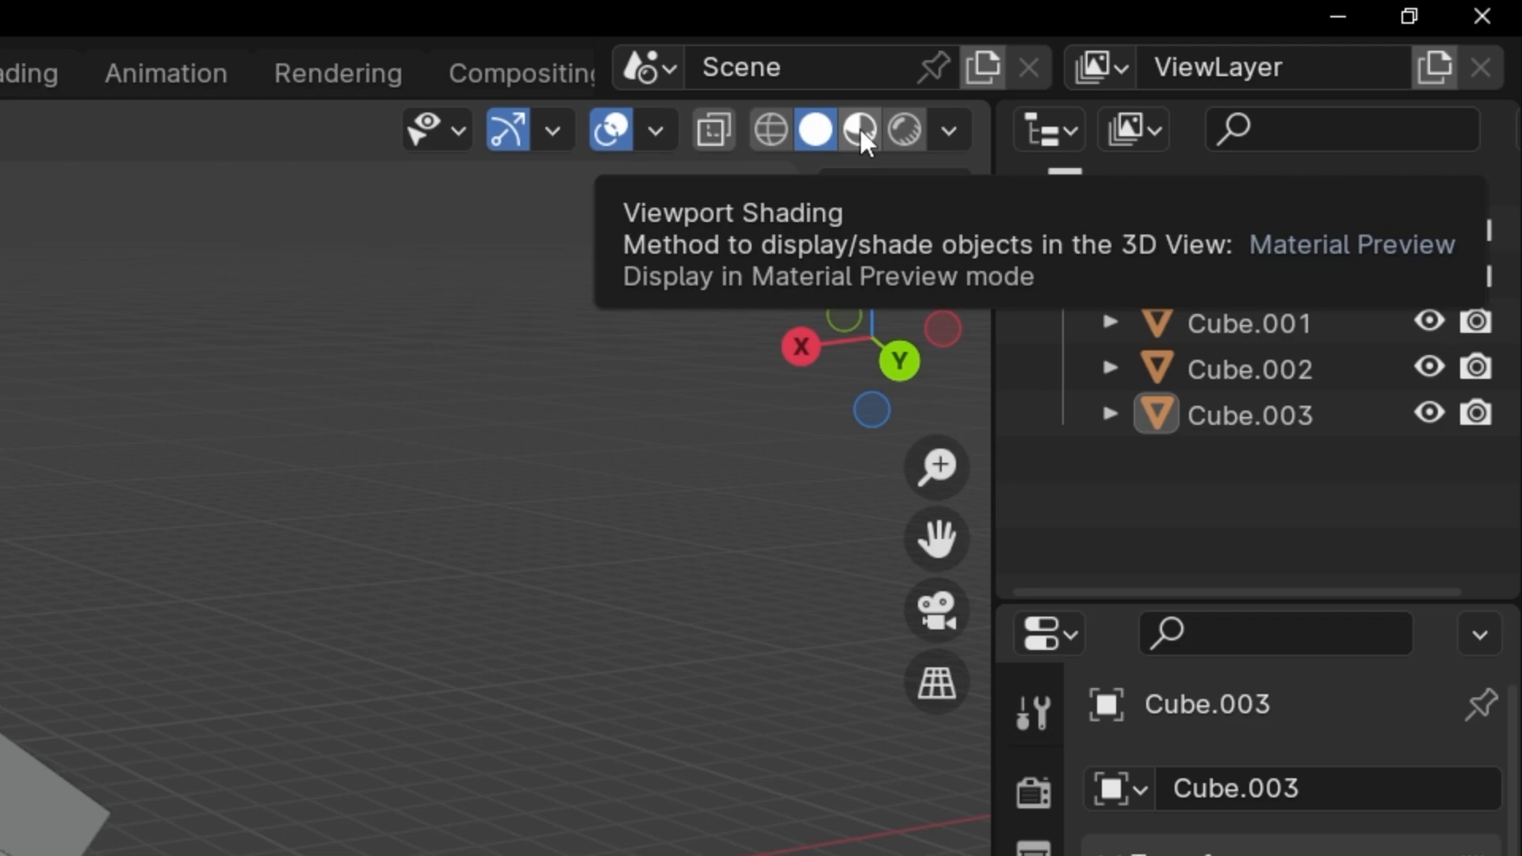
click(860, 130)
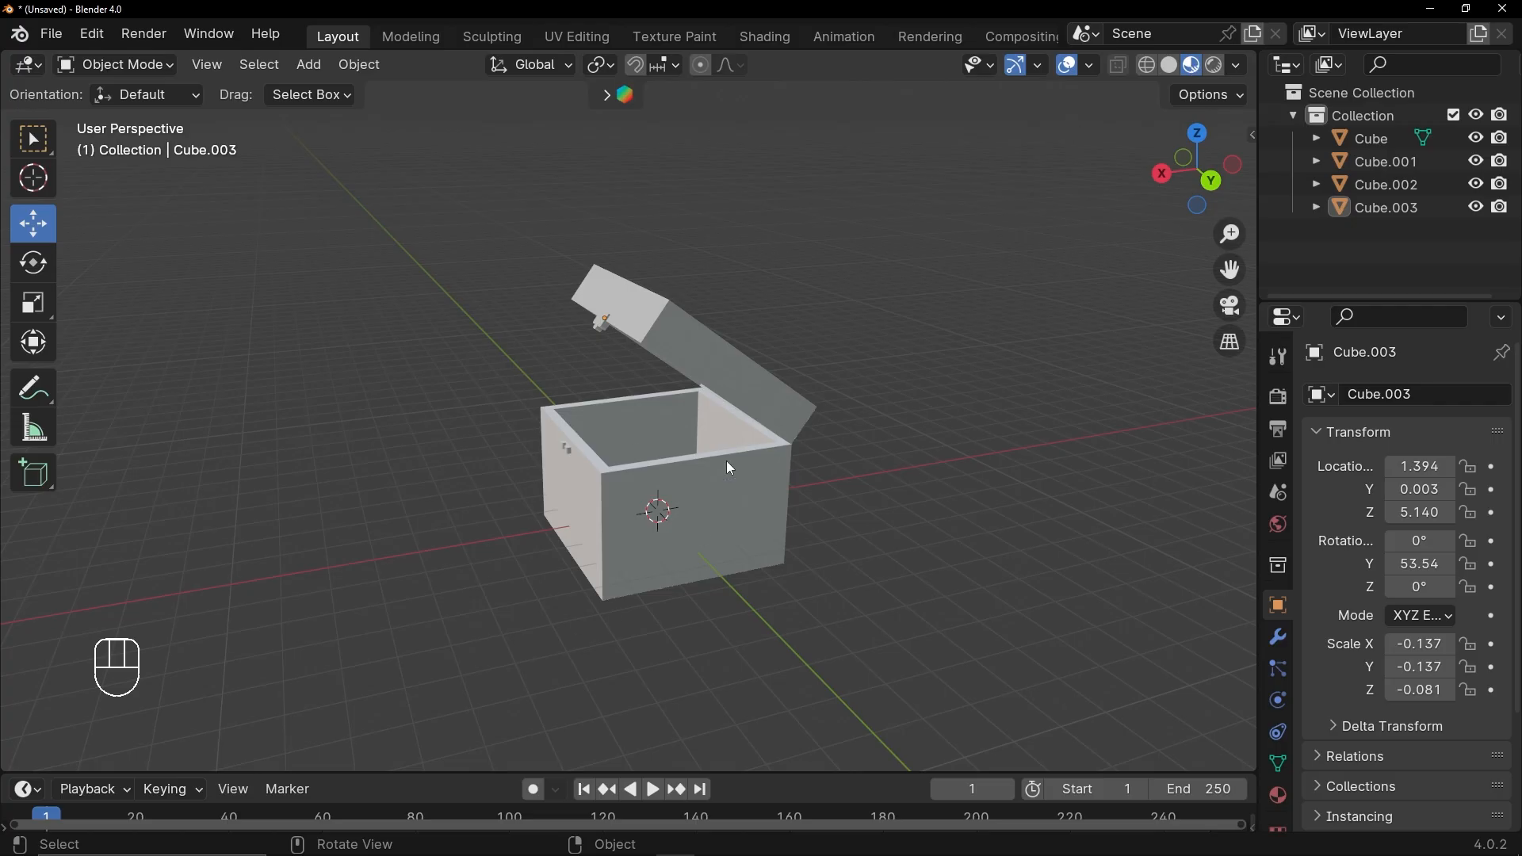
middle_drag(895, 414, 1210, 420)
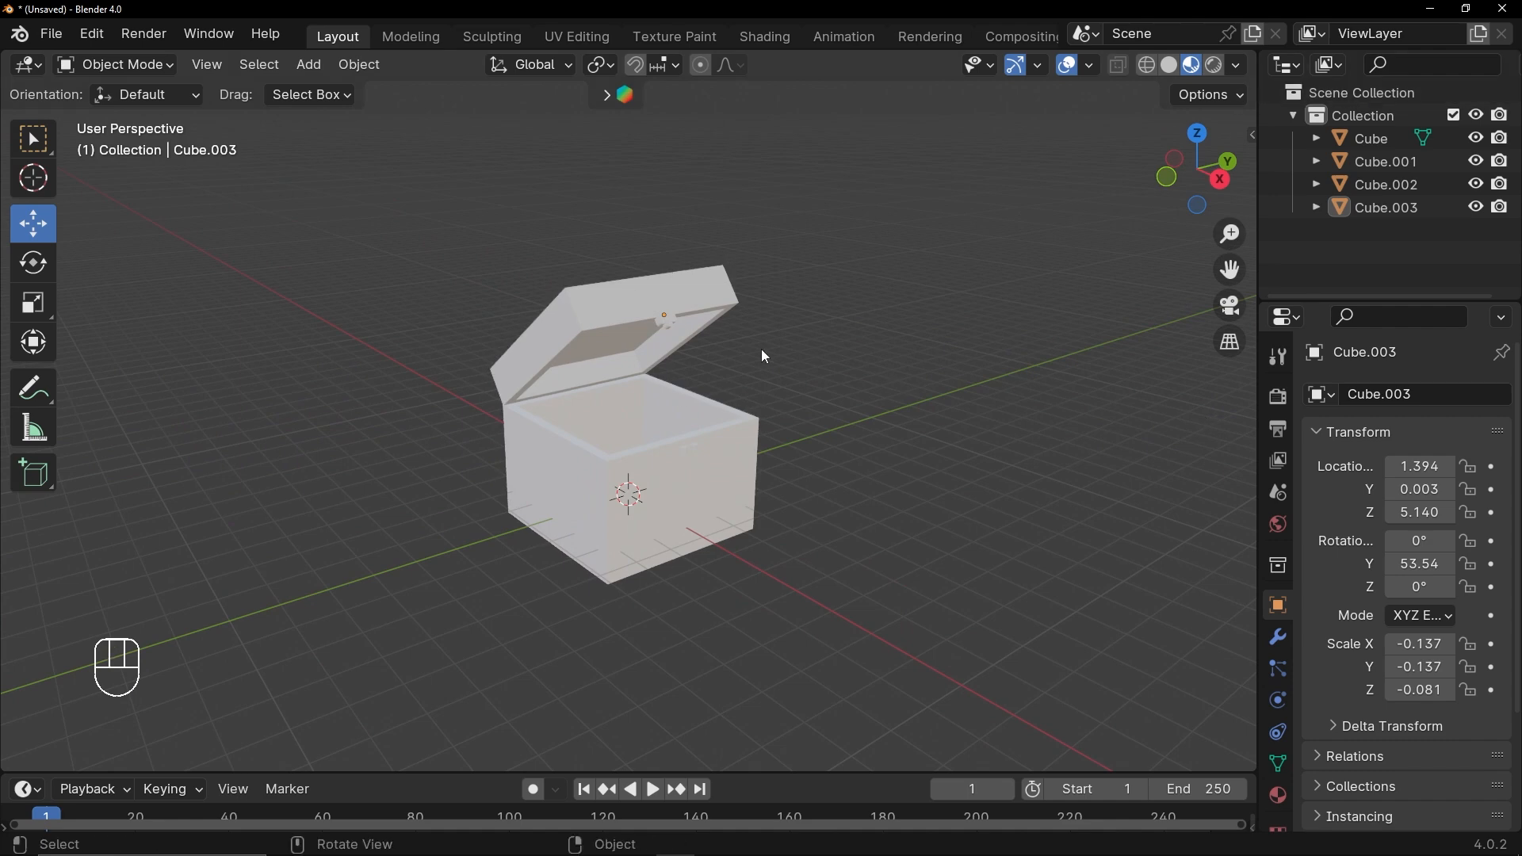
Step: Compare solid and rendered viewport shading on the chest, finishing in Material Preview mode
click(1174, 68)
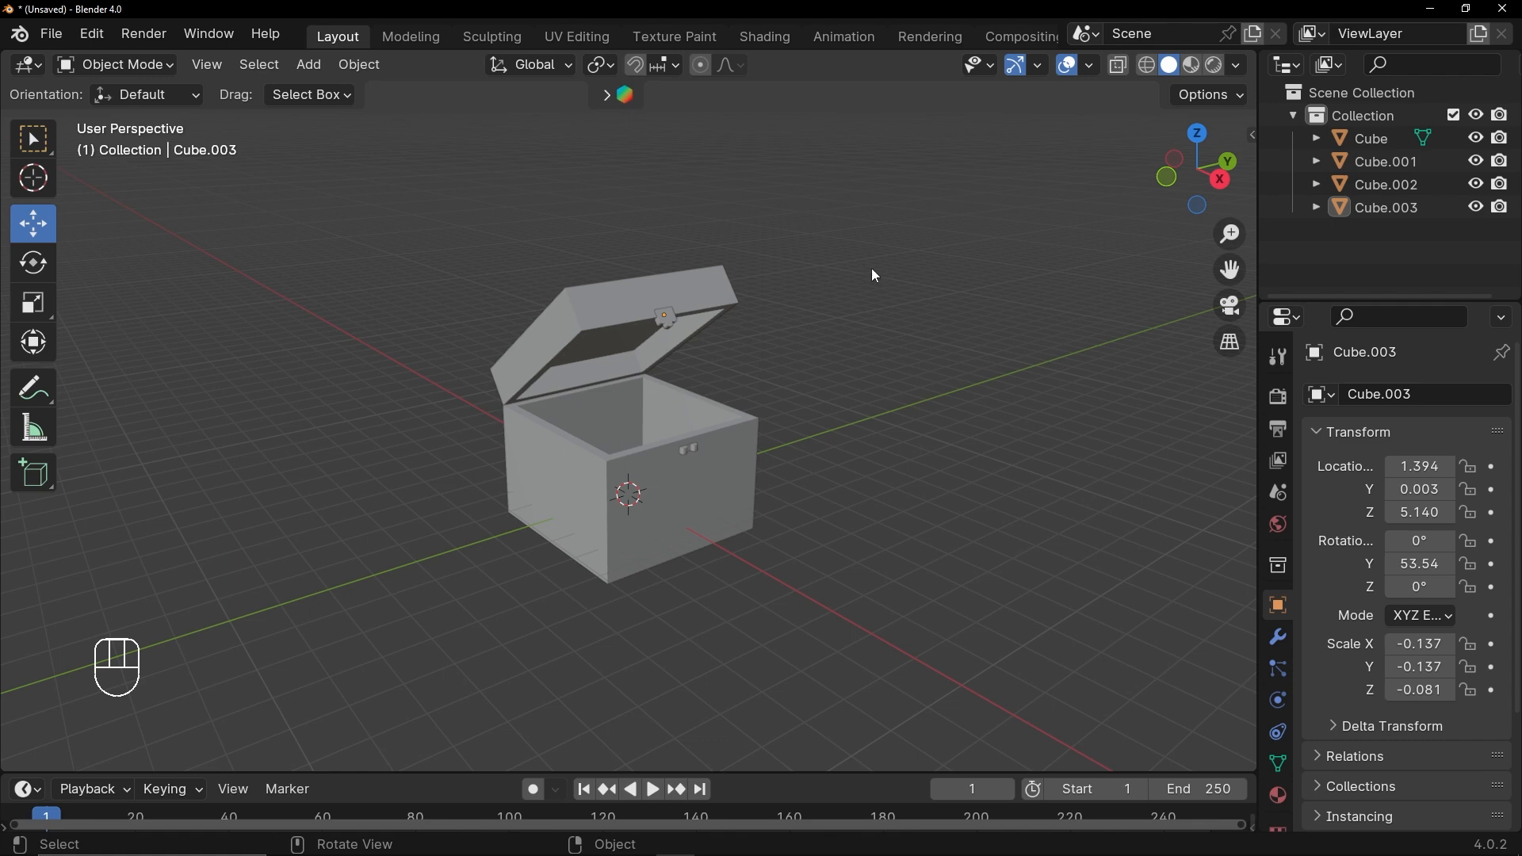
click(1199, 70)
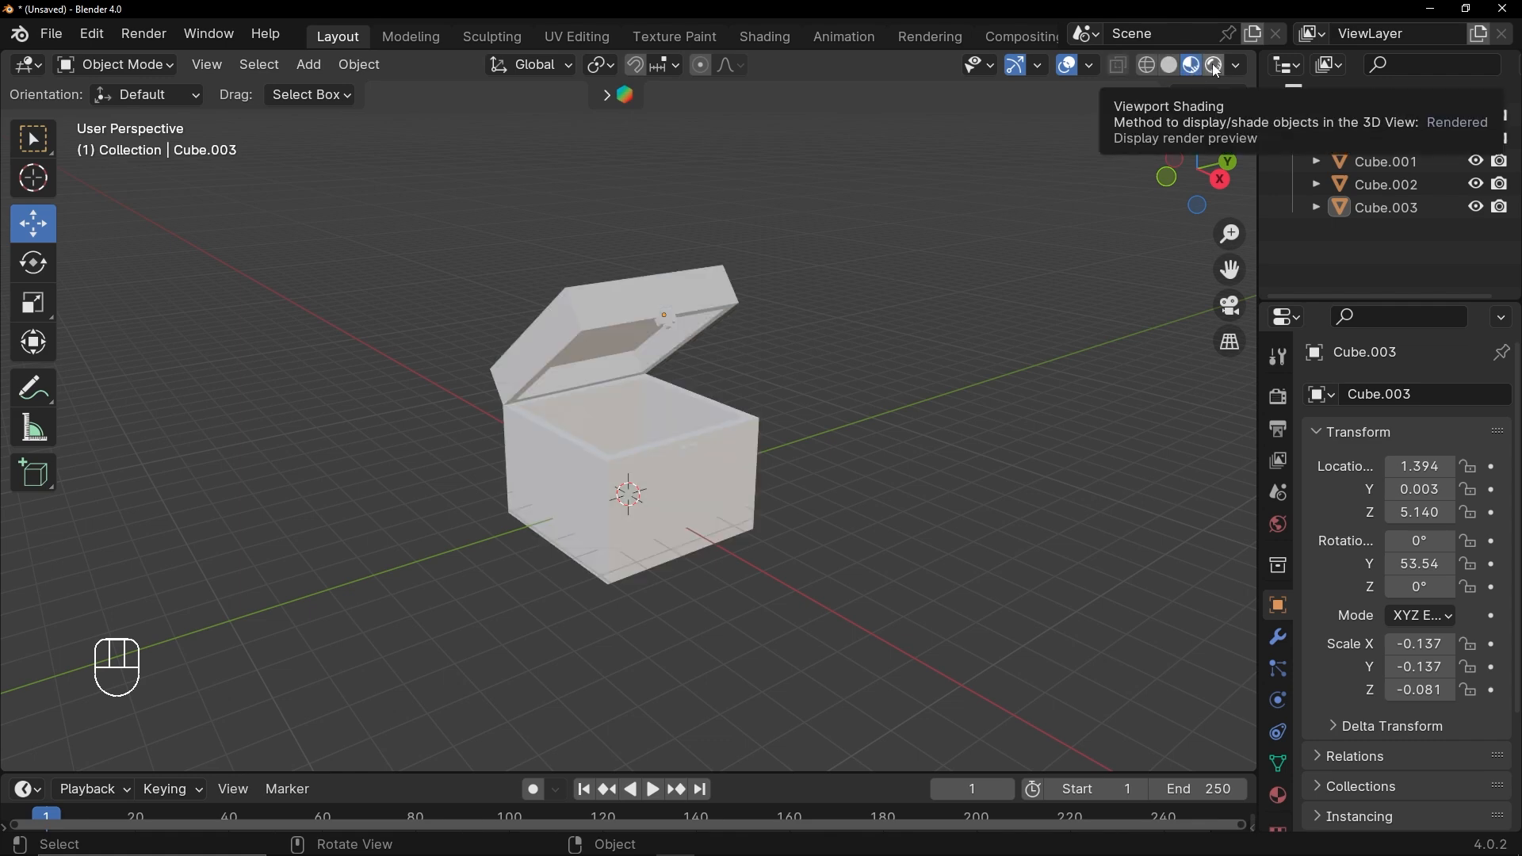
click(1215, 67)
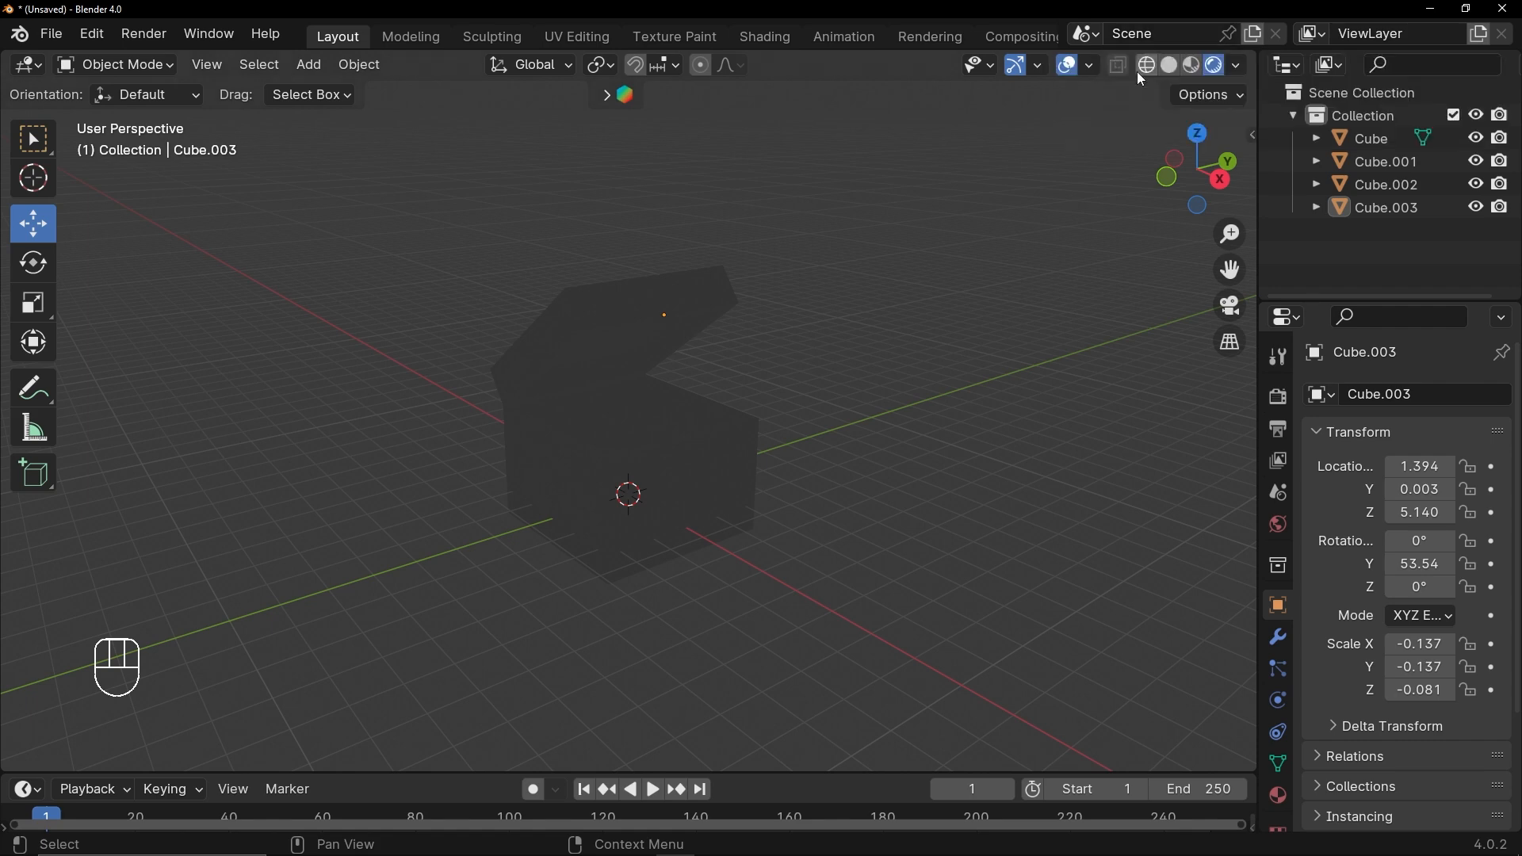
click(1192, 65)
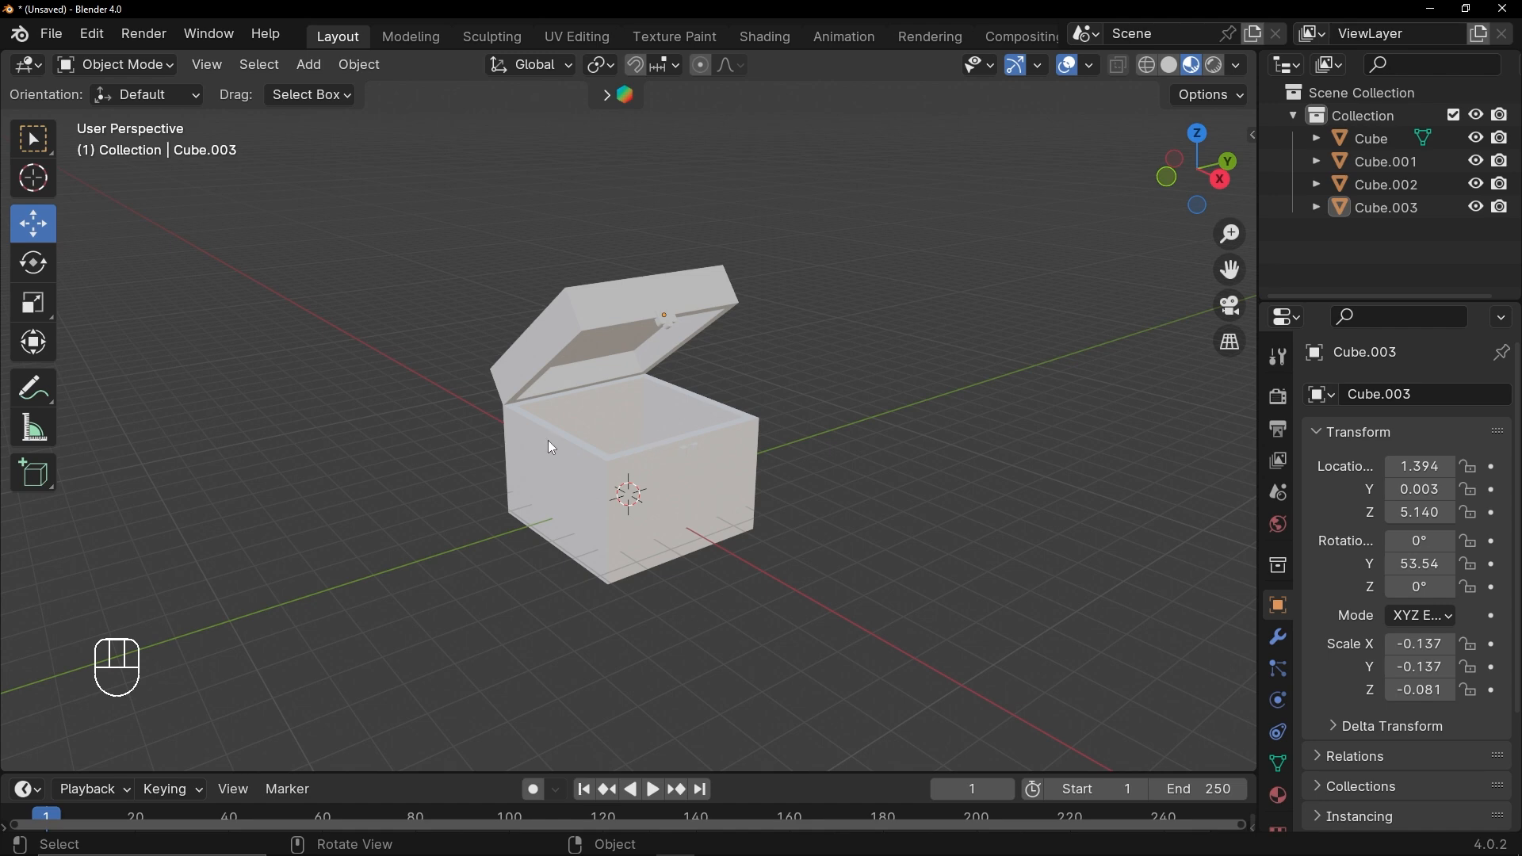
Step: Select the chest's base, widen the material properties area, and create a new material for the base
click(548, 441)
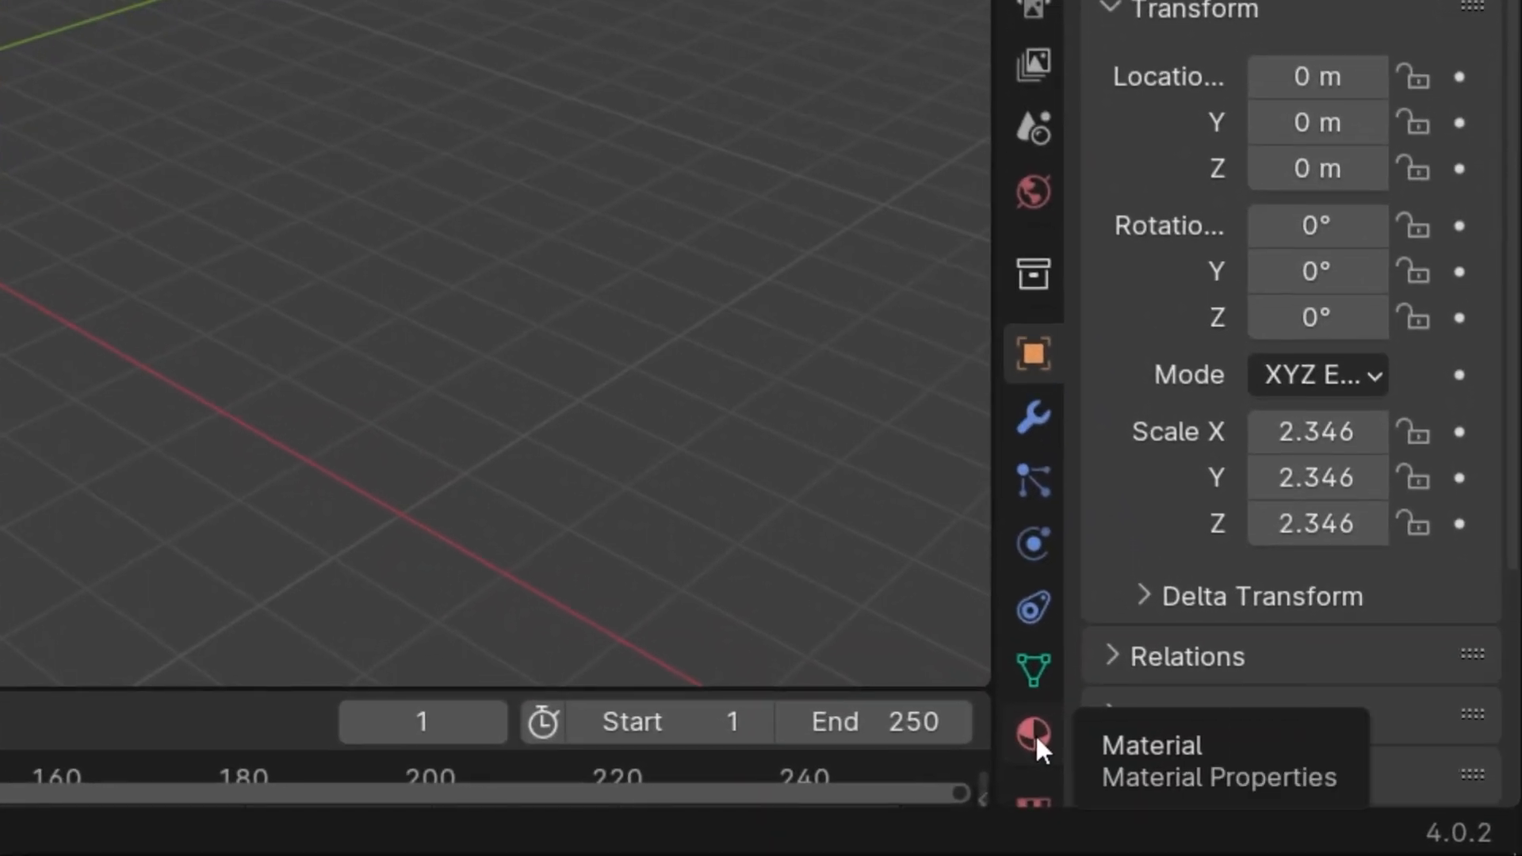
click(1034, 734)
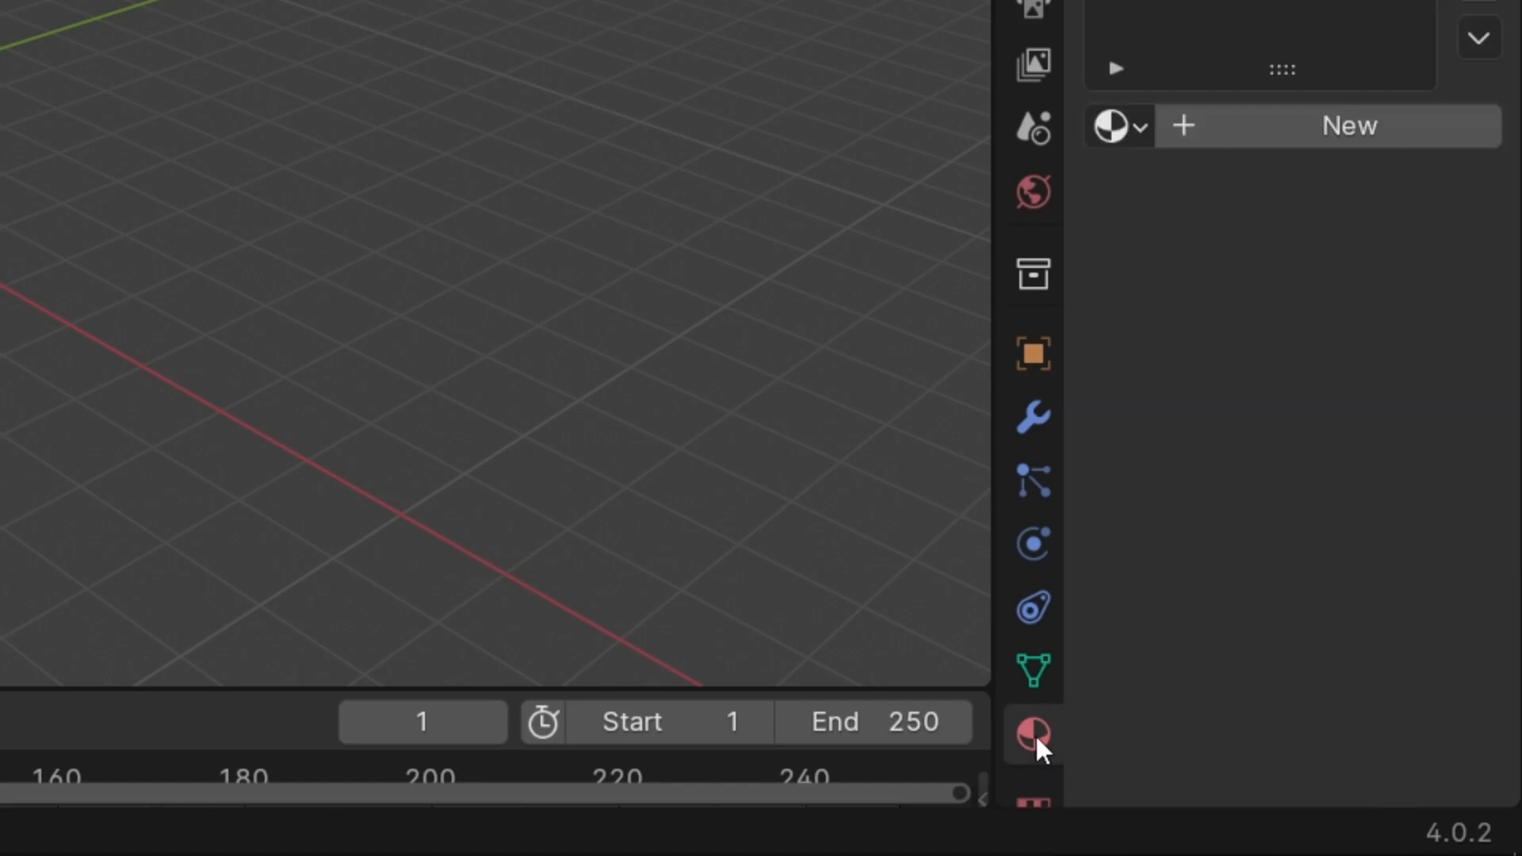
drag(1261, 449, 1122, 454)
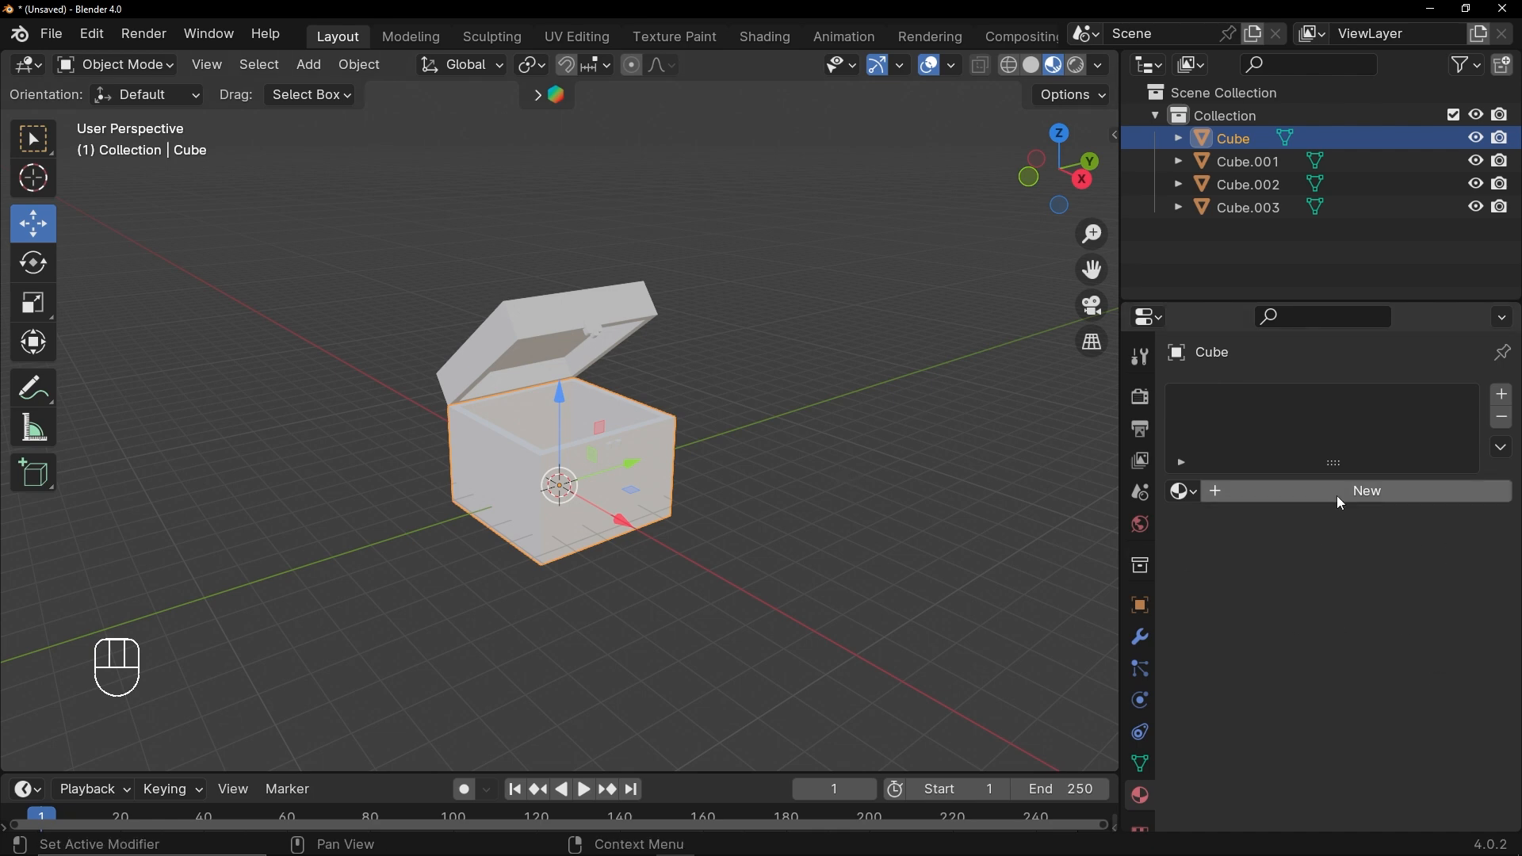
click(1357, 493)
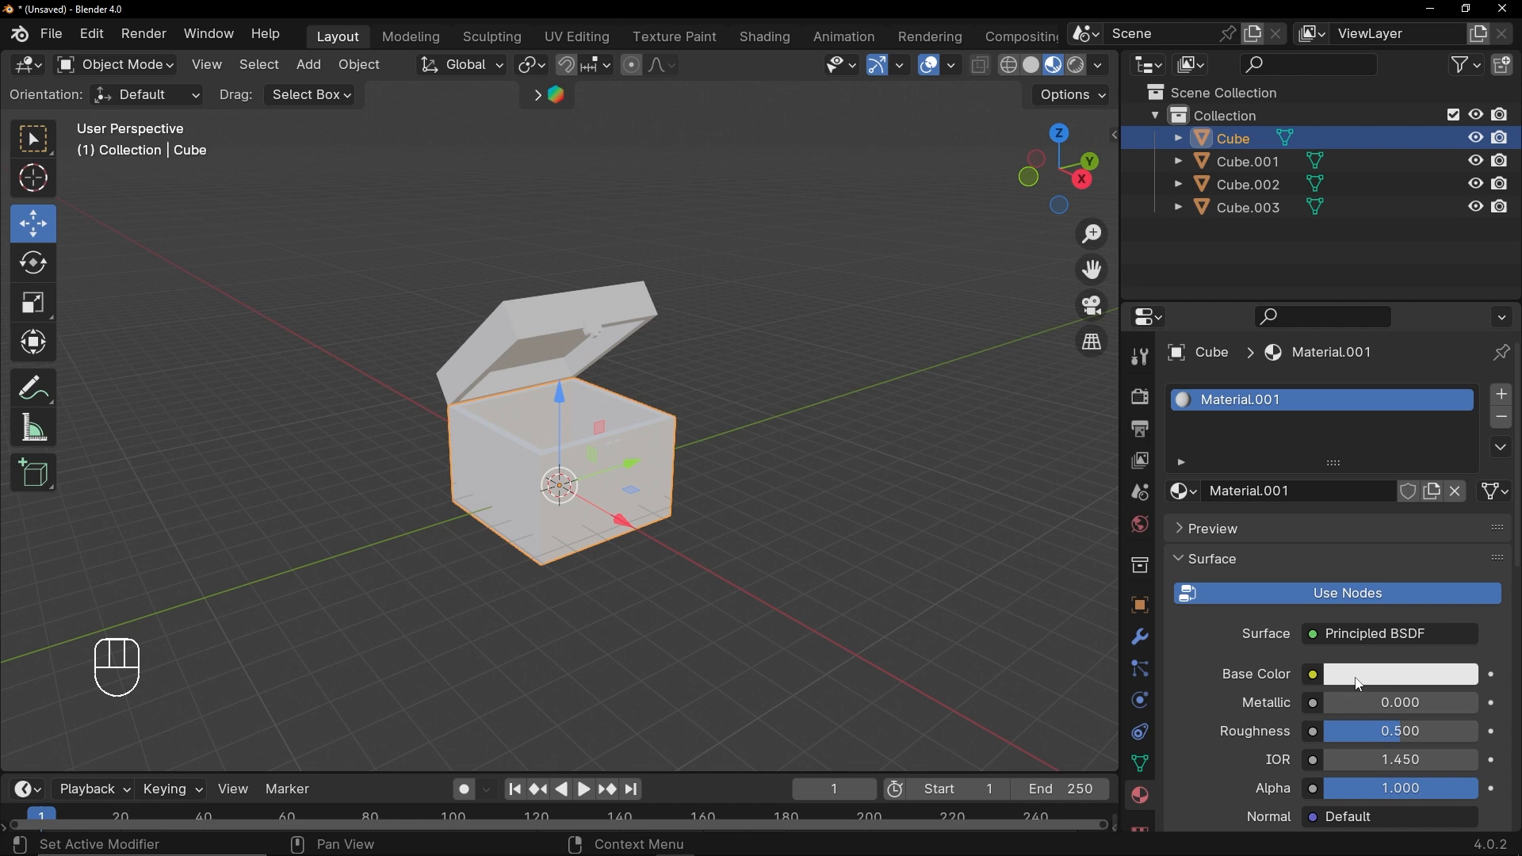
Step: Set the base color of the chest base's material to yellow and inspect the chest
click(1462, 675)
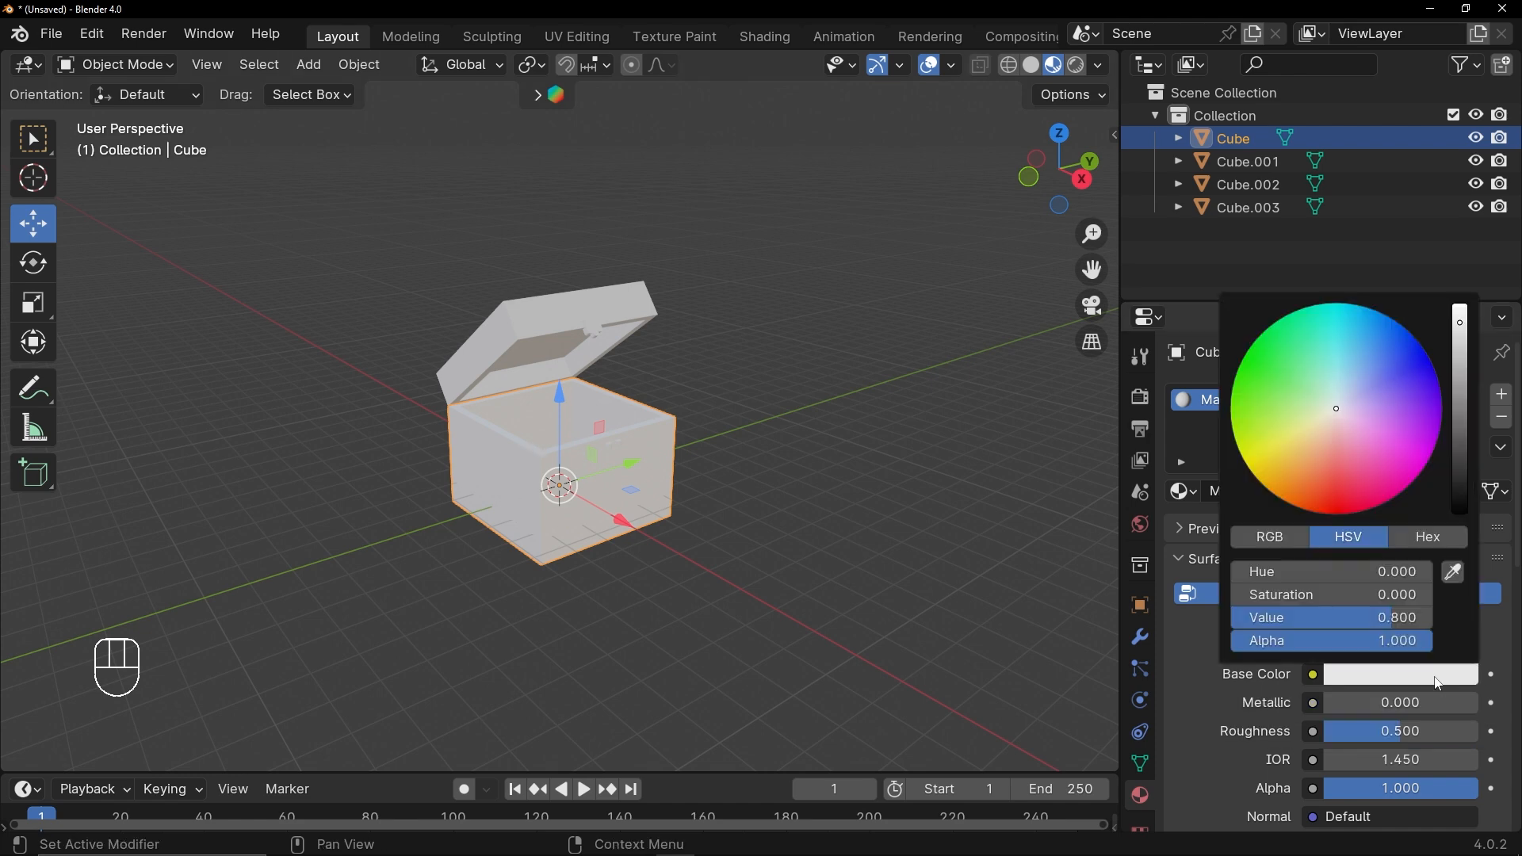
click(1329, 426)
click(723, 526)
middle_drag(754, 468, 713, 479)
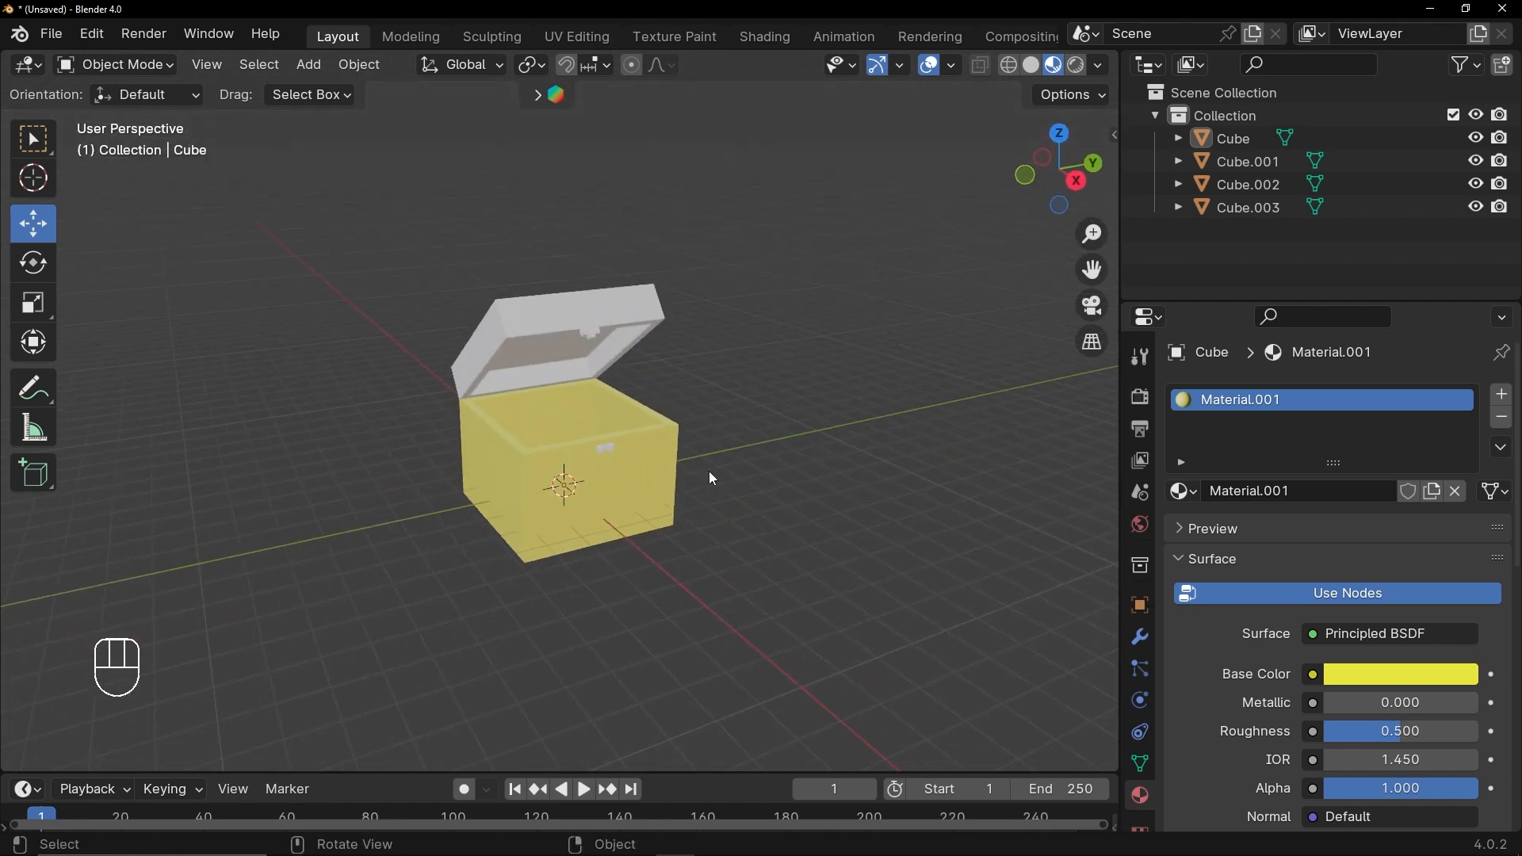
scroll(1337, 655, down, 4)
scroll(1244, 650, up, 4)
scroll(1244, 650, down, 4)
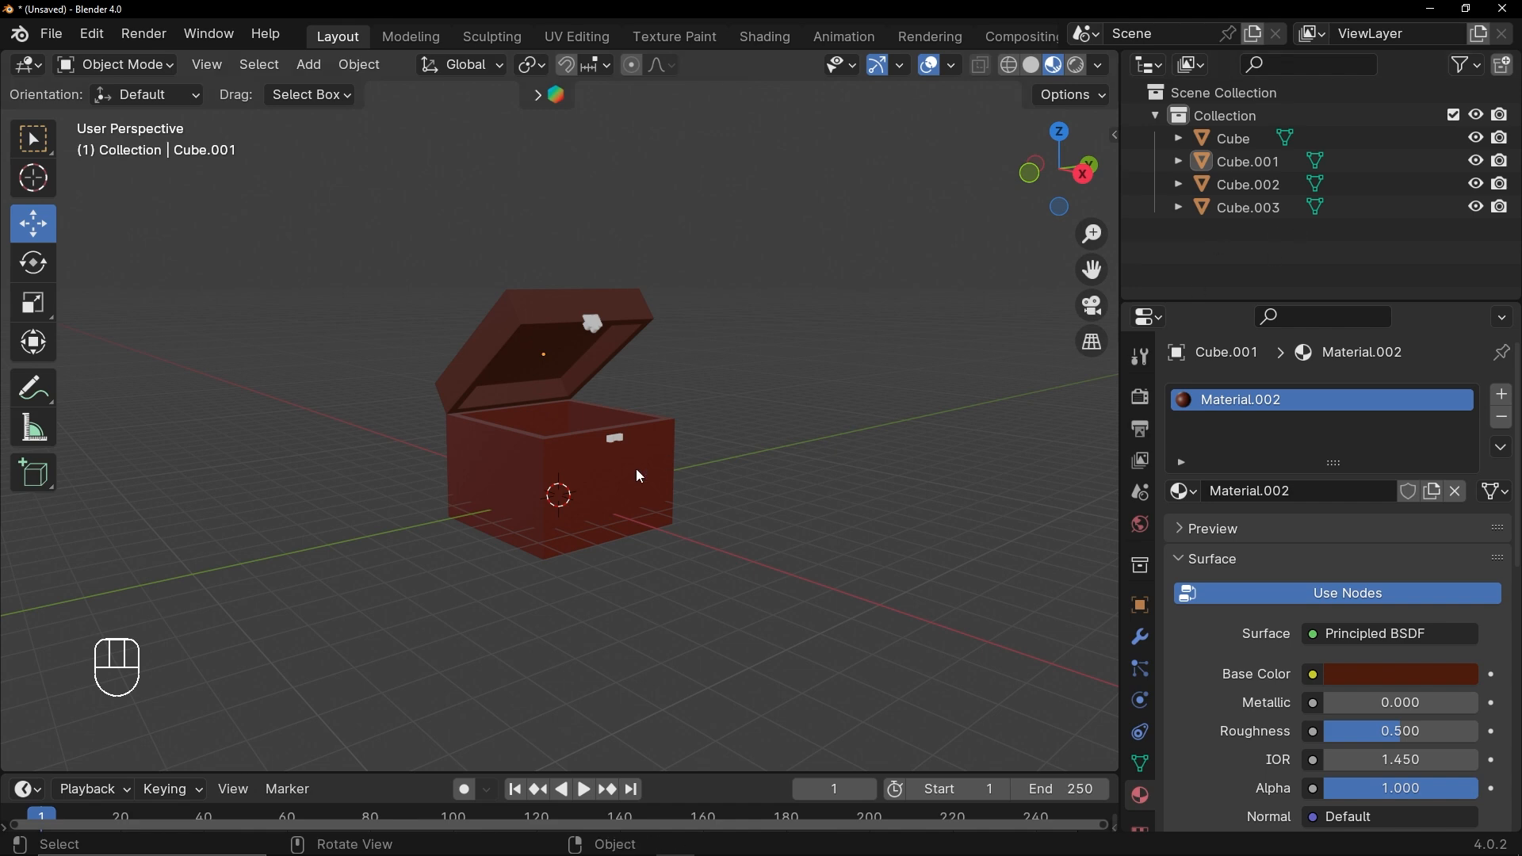
Step: Remove the existing material slots from the chest's base and its lid
click(497, 492)
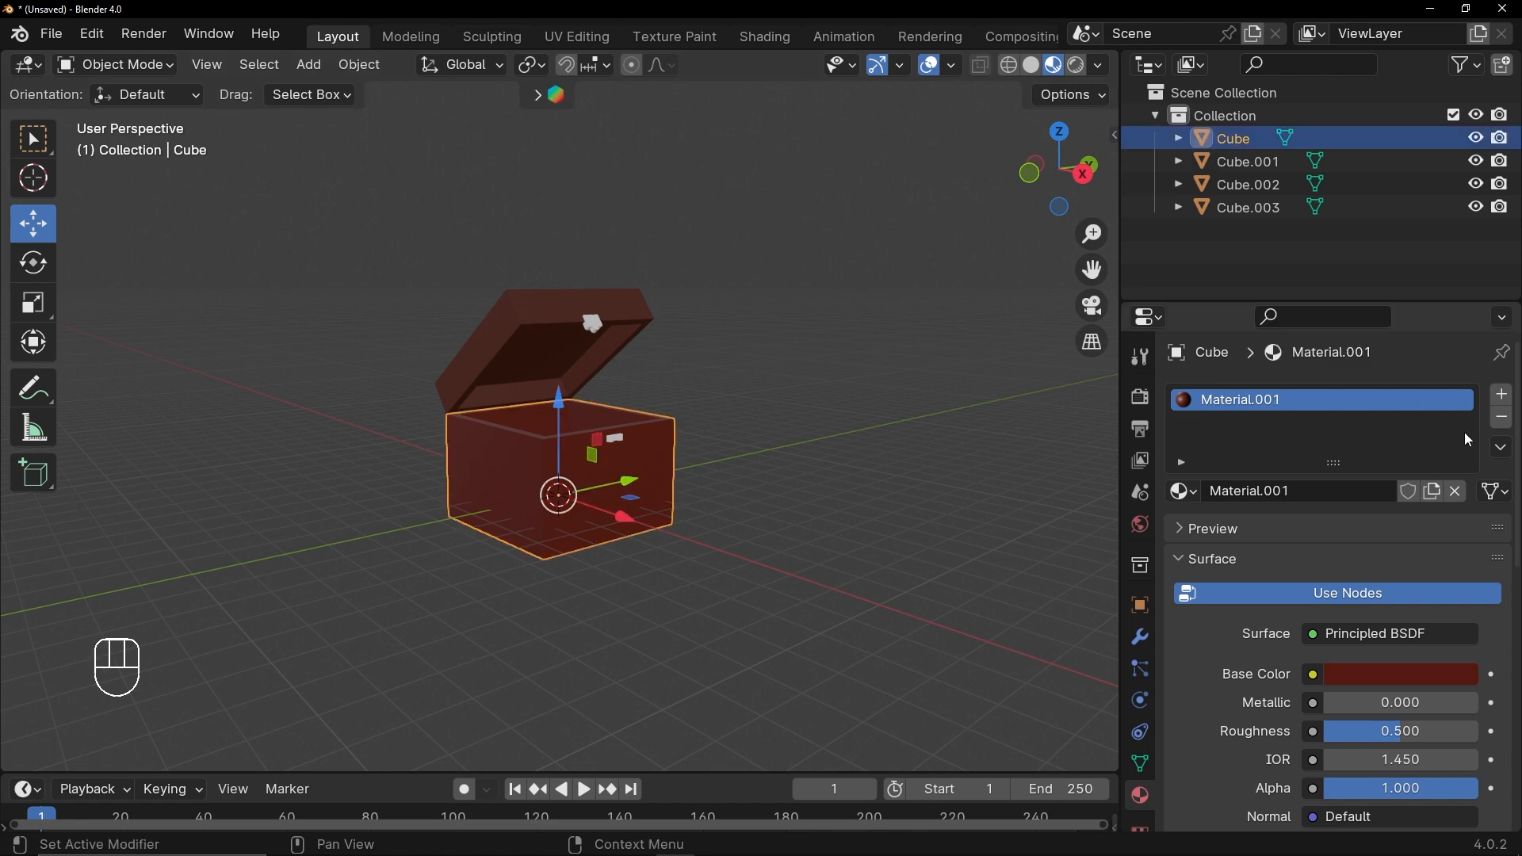
click(1502, 418)
click(631, 345)
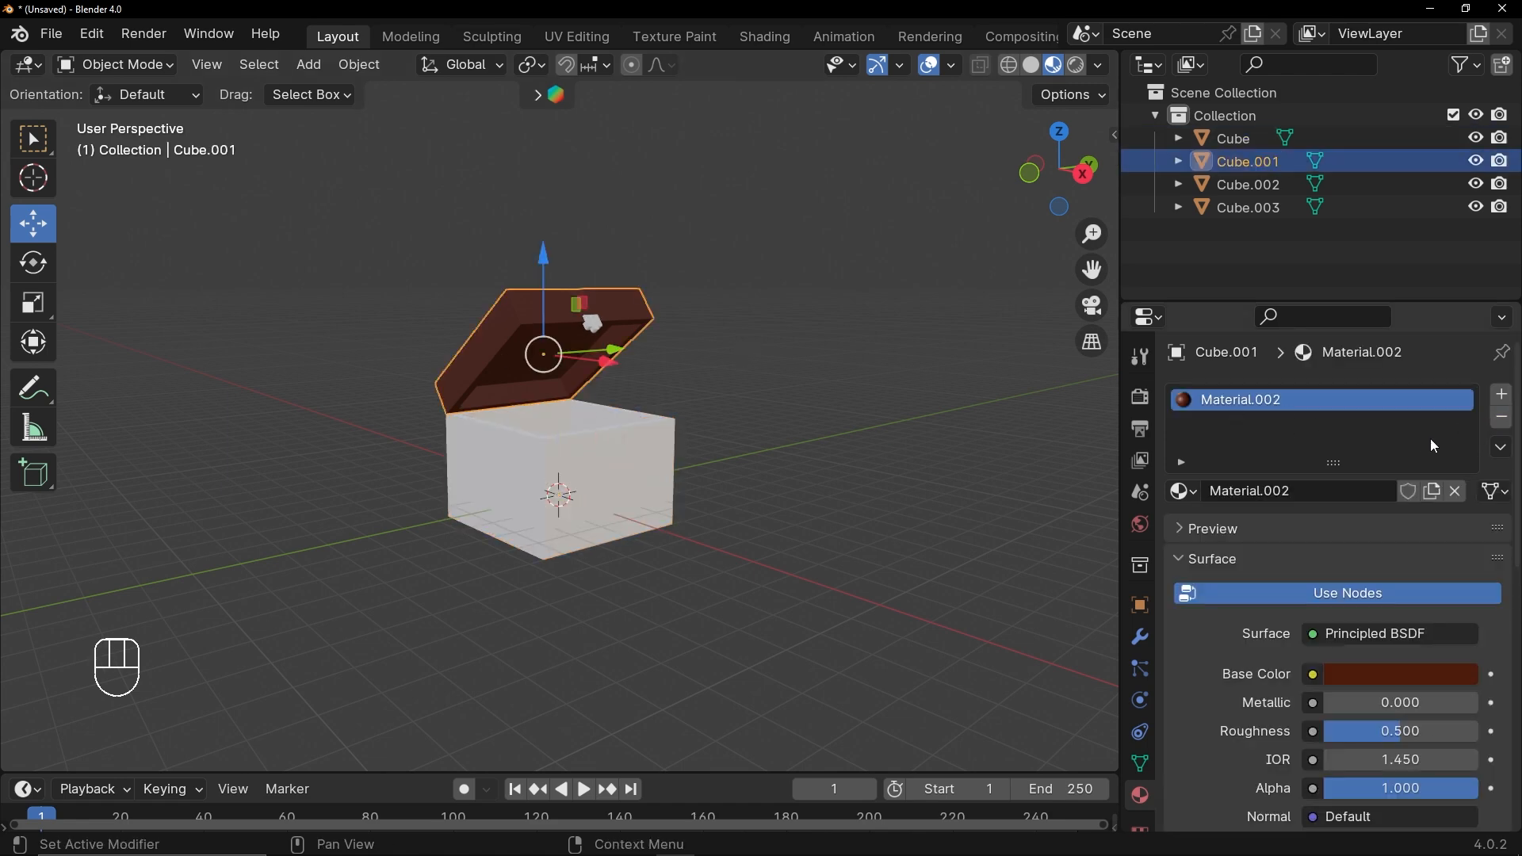
click(1503, 418)
Step: Create a new material on the chest's base and name it Wood
click(577, 466)
click(1363, 493)
click(1221, 491)
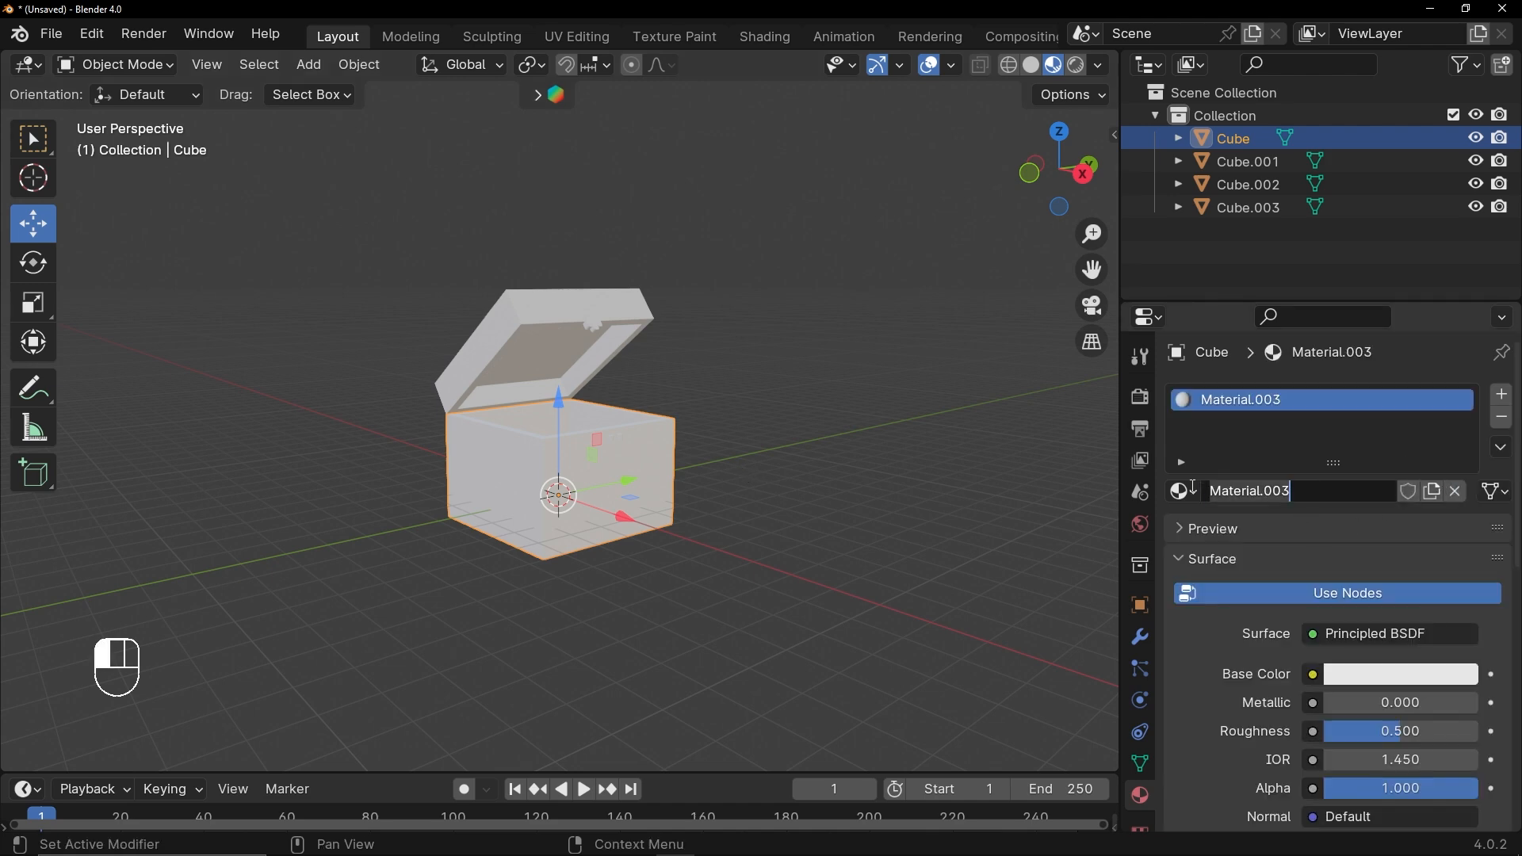
key(ctrl+a)
text(Wood)
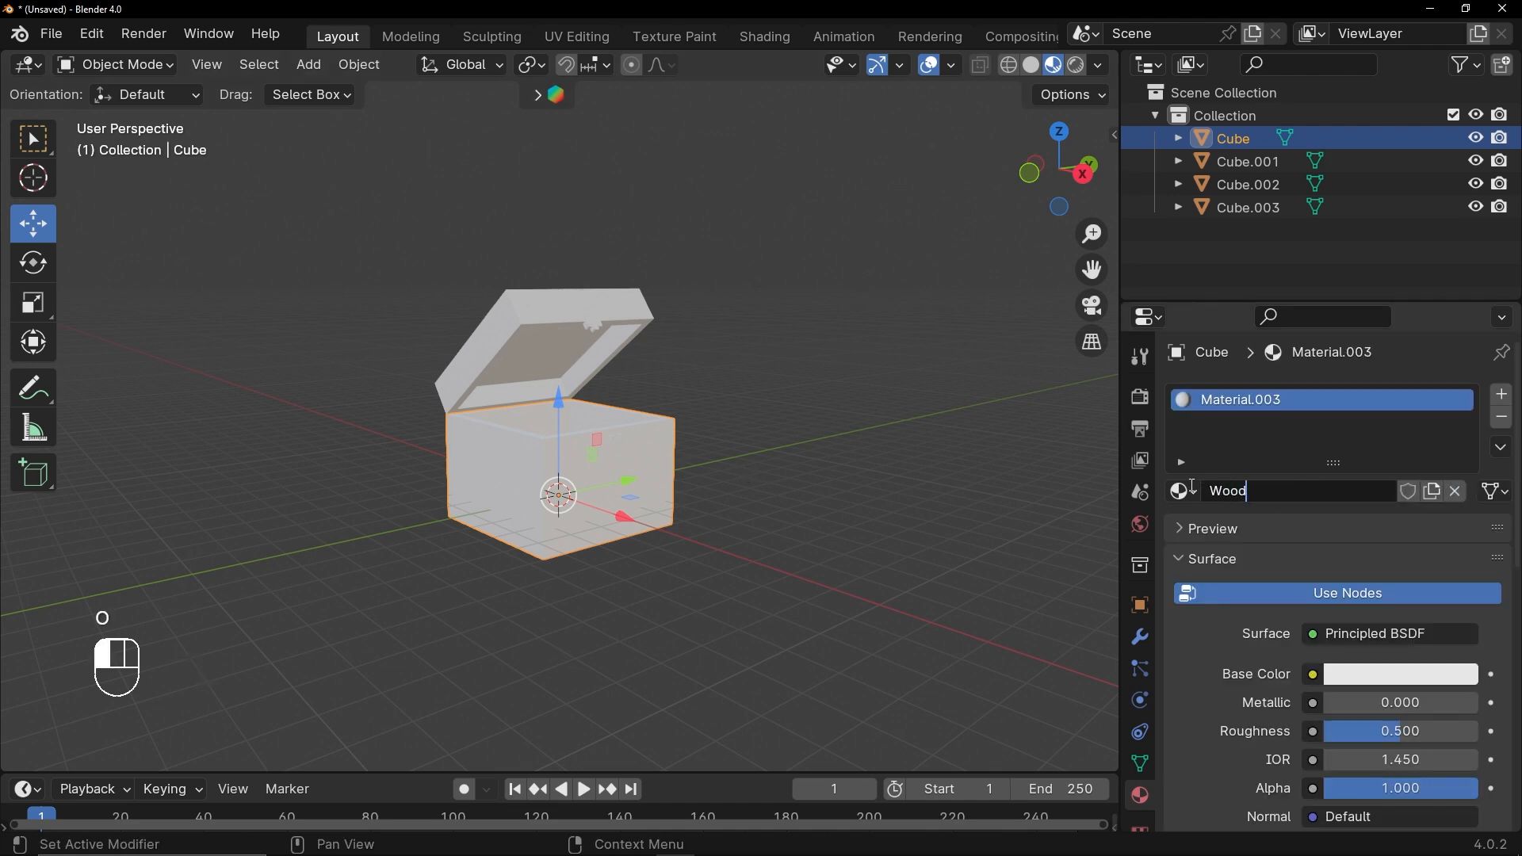
key(Return)
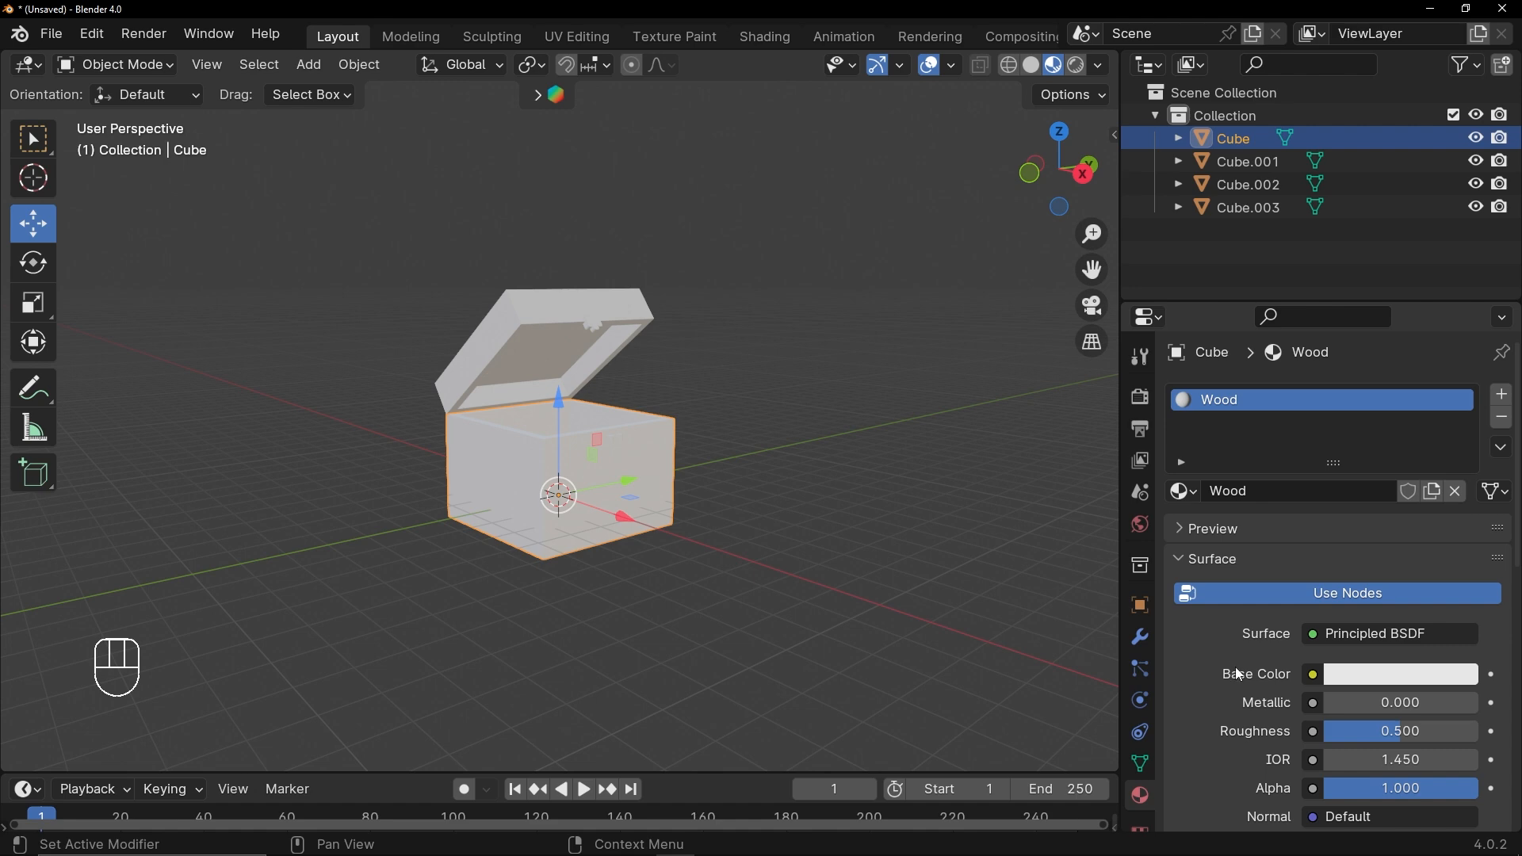
Step: Use an Image Texture for the Wood base color, loading 1K-Classic Parquet_21_baseColor.jpg from the classic_parquet_21-1K folder in the AB24 assets
click(1314, 675)
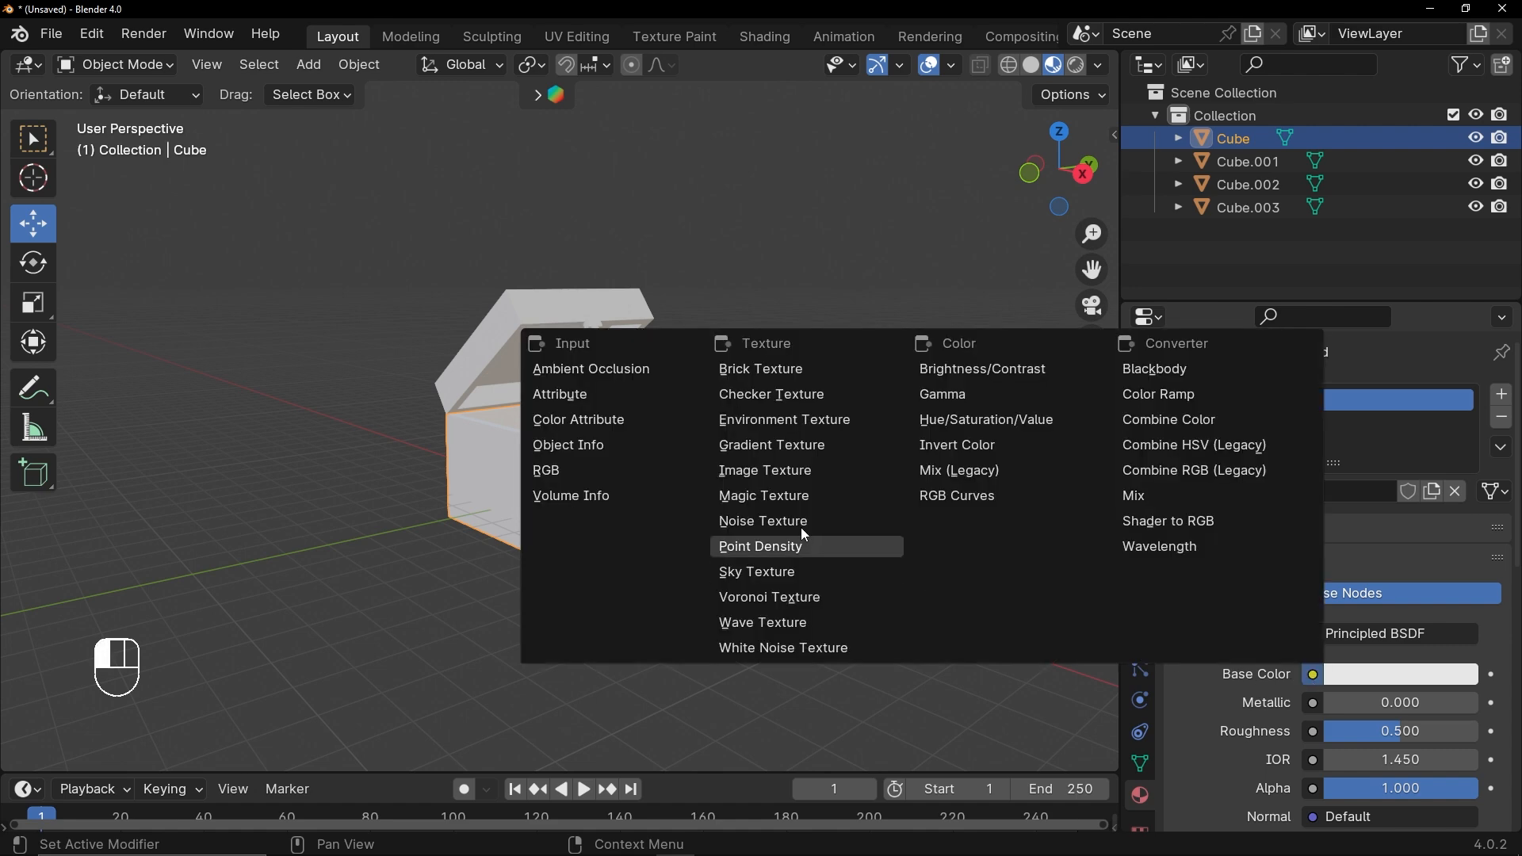
click(793, 470)
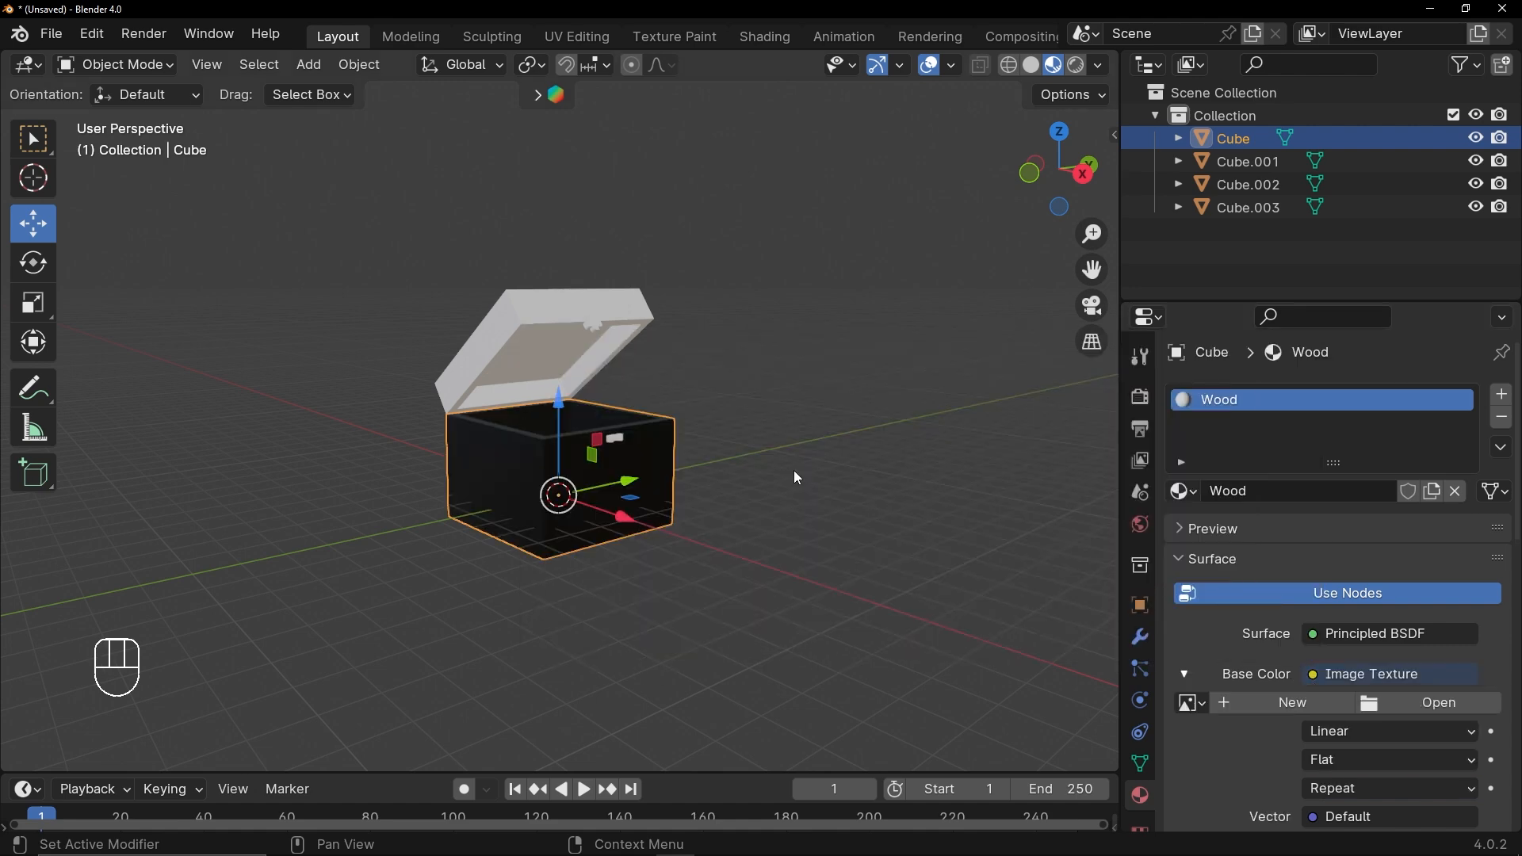
click(1419, 709)
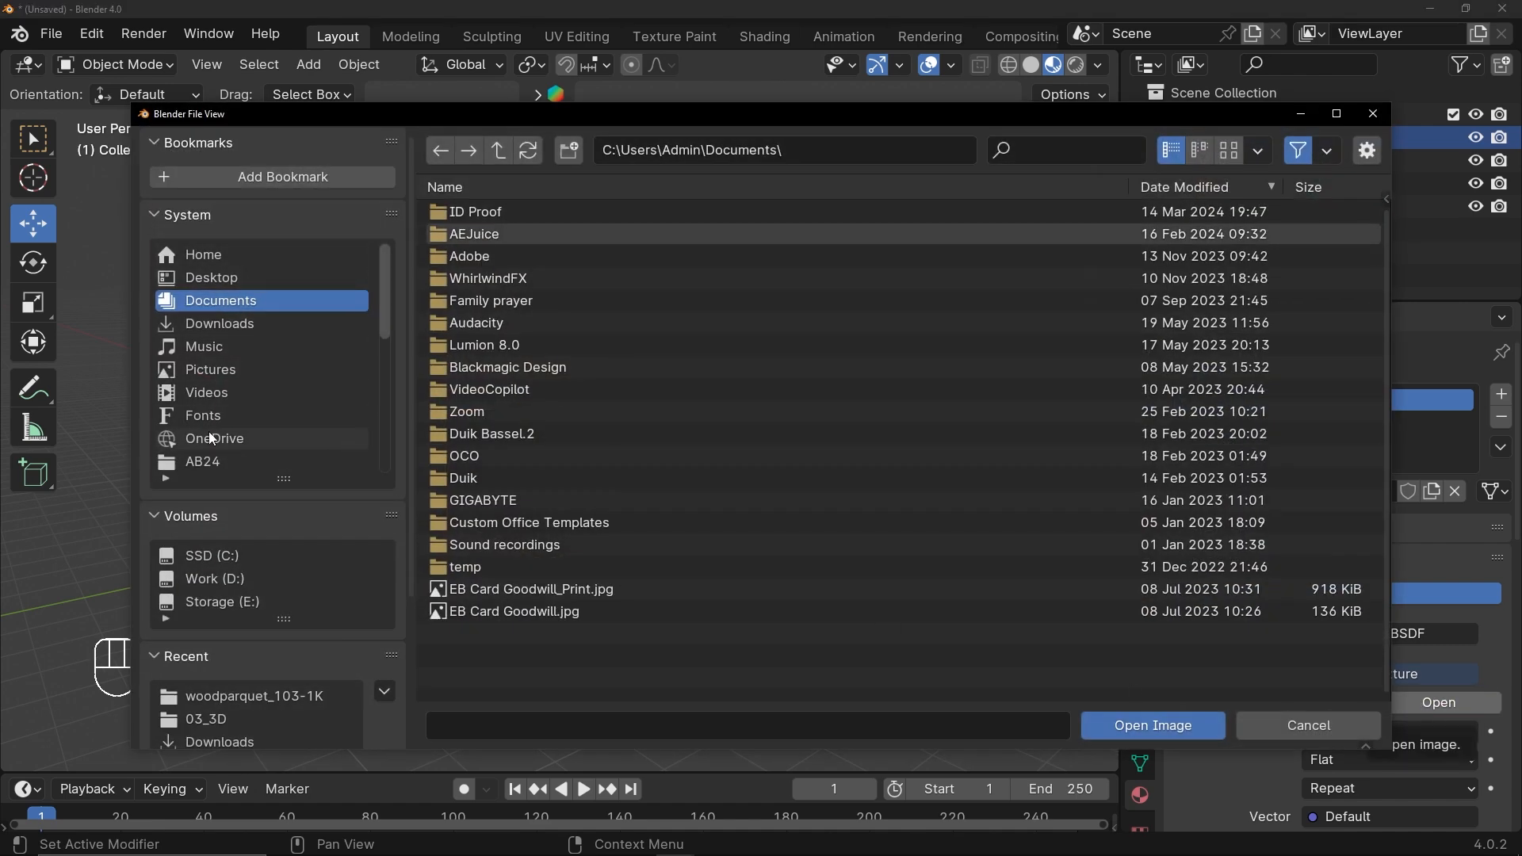
scroll(209, 436, down, 3)
click(215, 391)
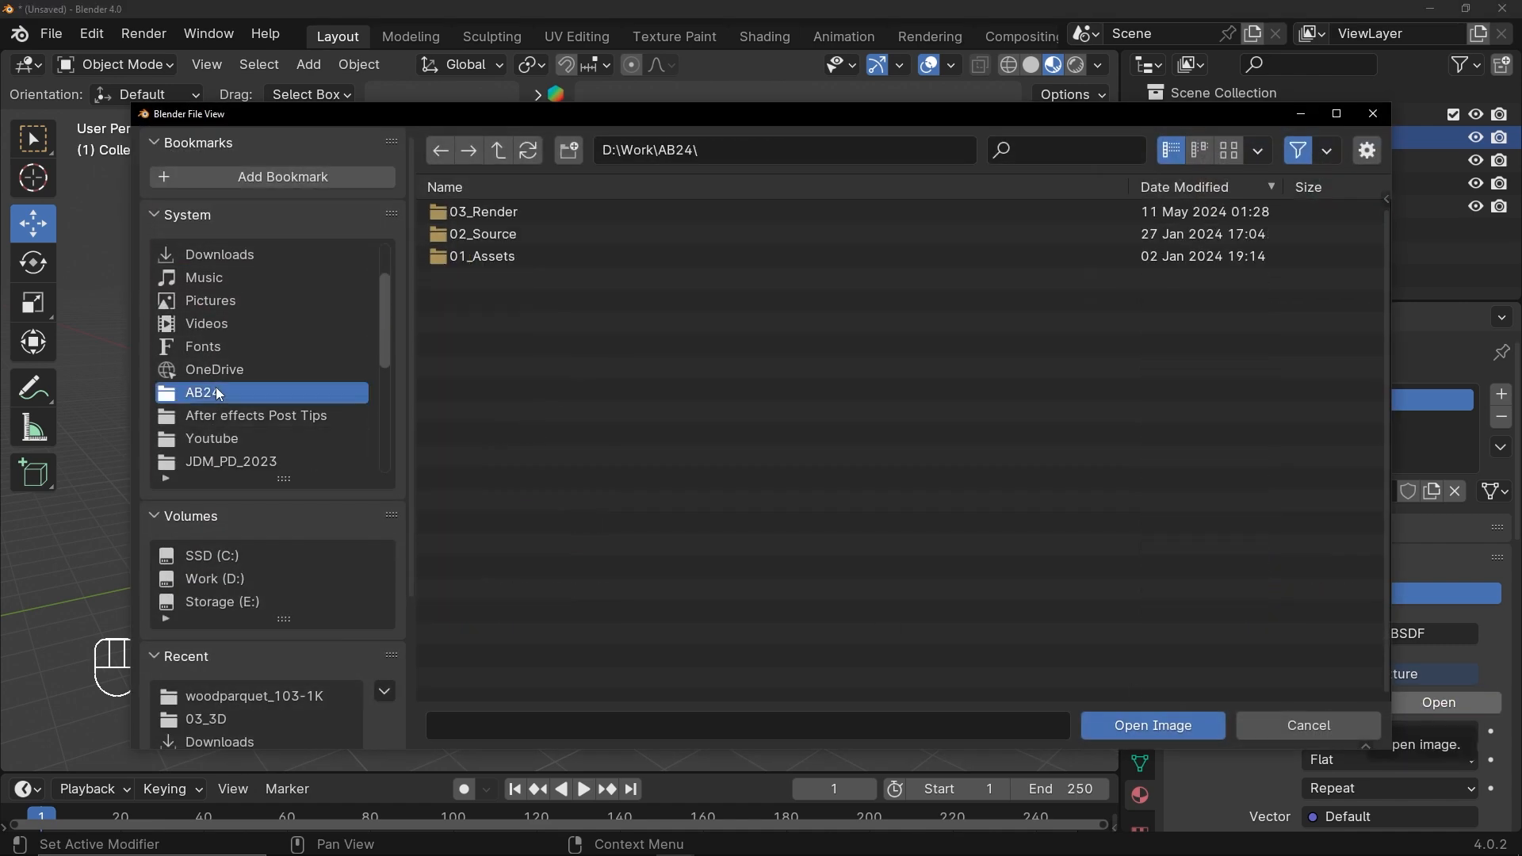
double_click(482, 258)
double_click(493, 233)
double_click(493, 213)
double_click(522, 235)
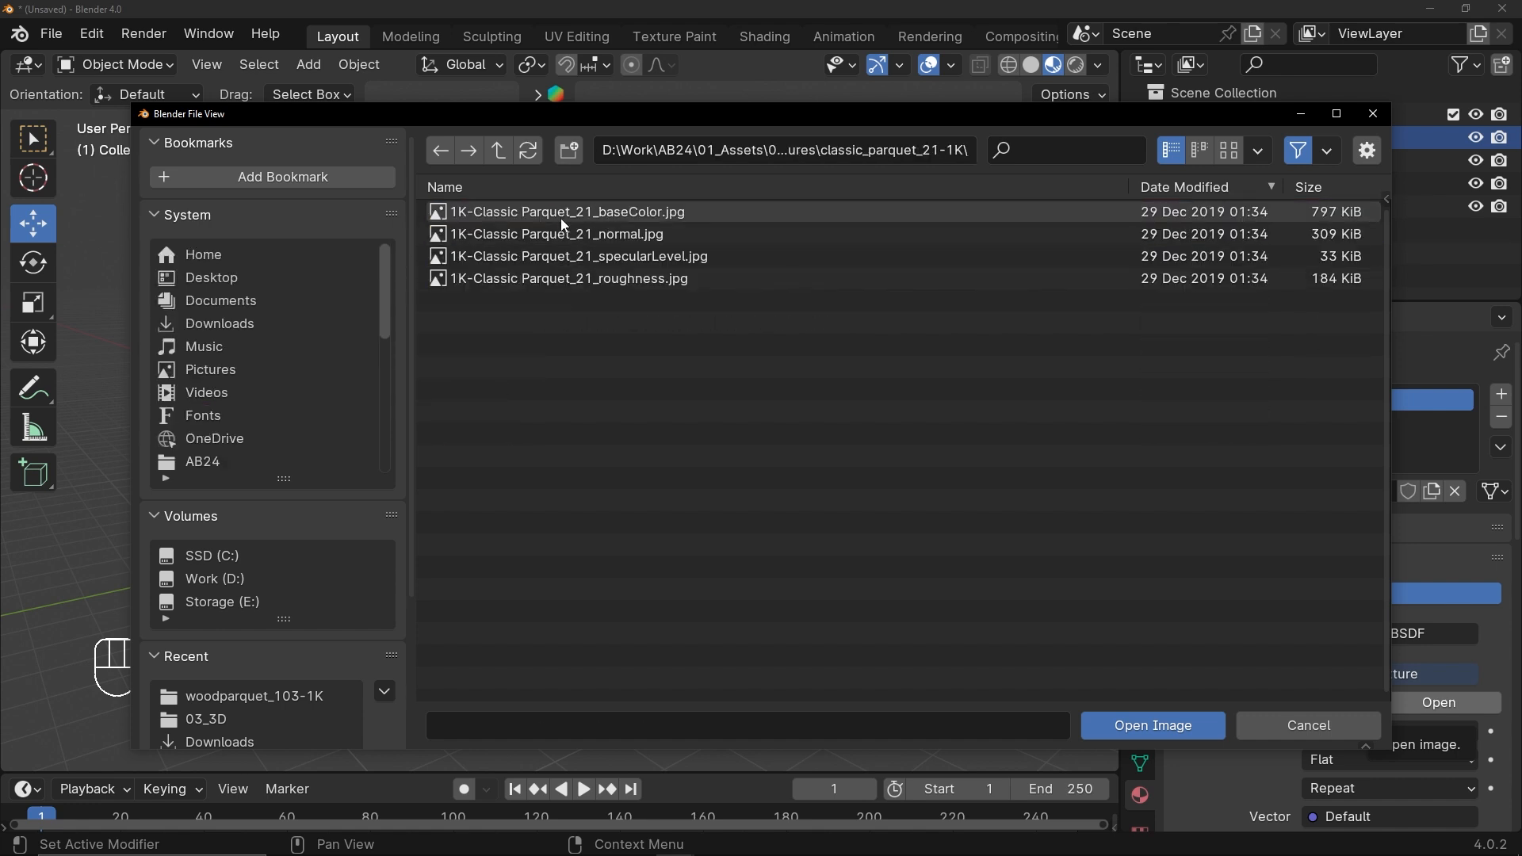
click(560, 218)
click(1191, 726)
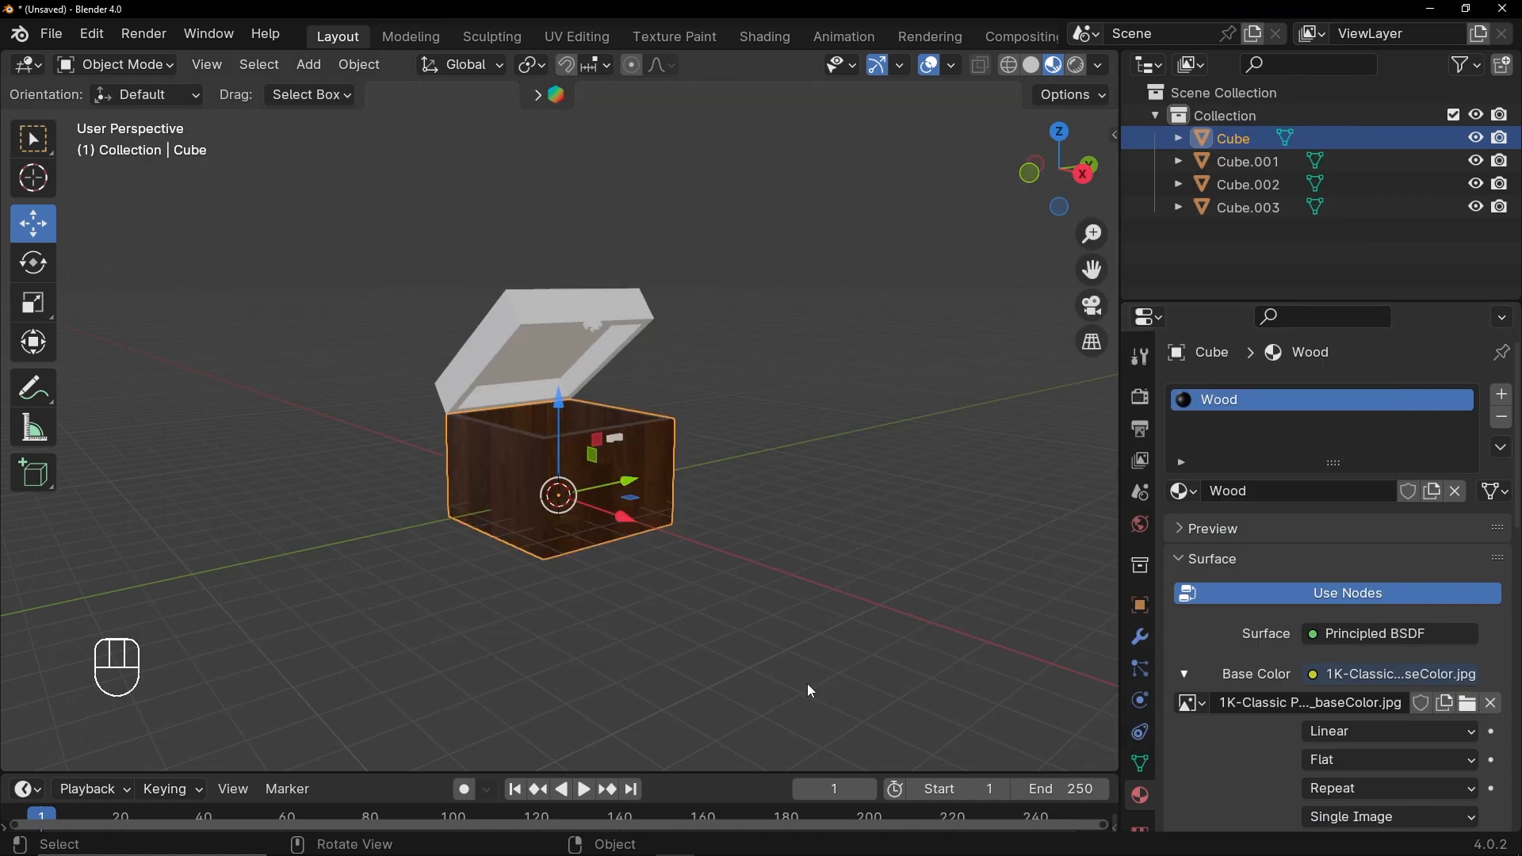
Step: Switch to the Shading workspace and move the baseColor image texture node farther from the Principled BSDF node
middle_drag(534, 514, 571, 520)
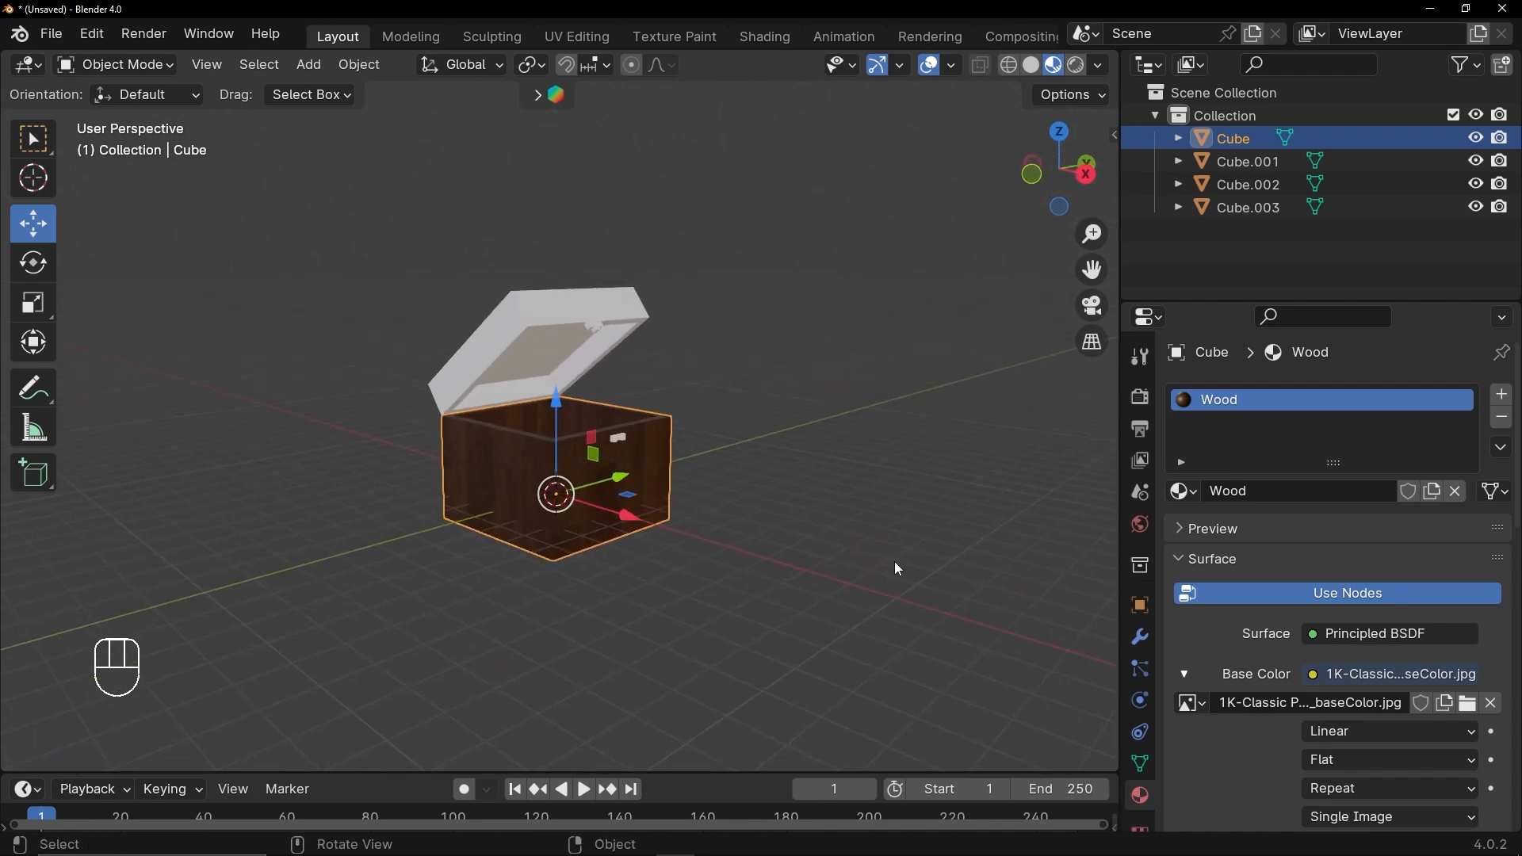
scroll(1256, 753, down, 8)
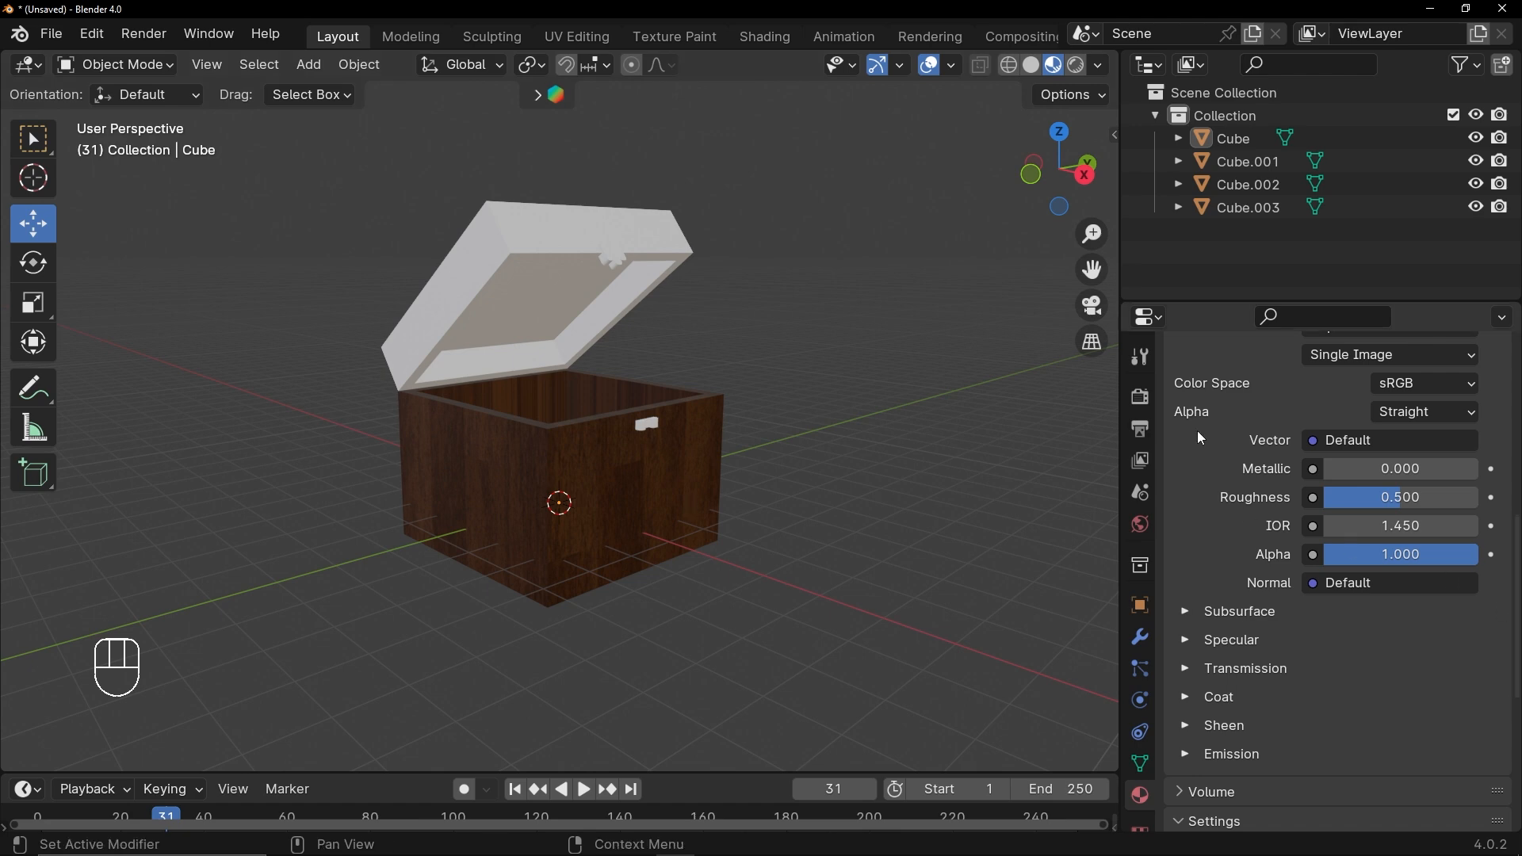
click(766, 39)
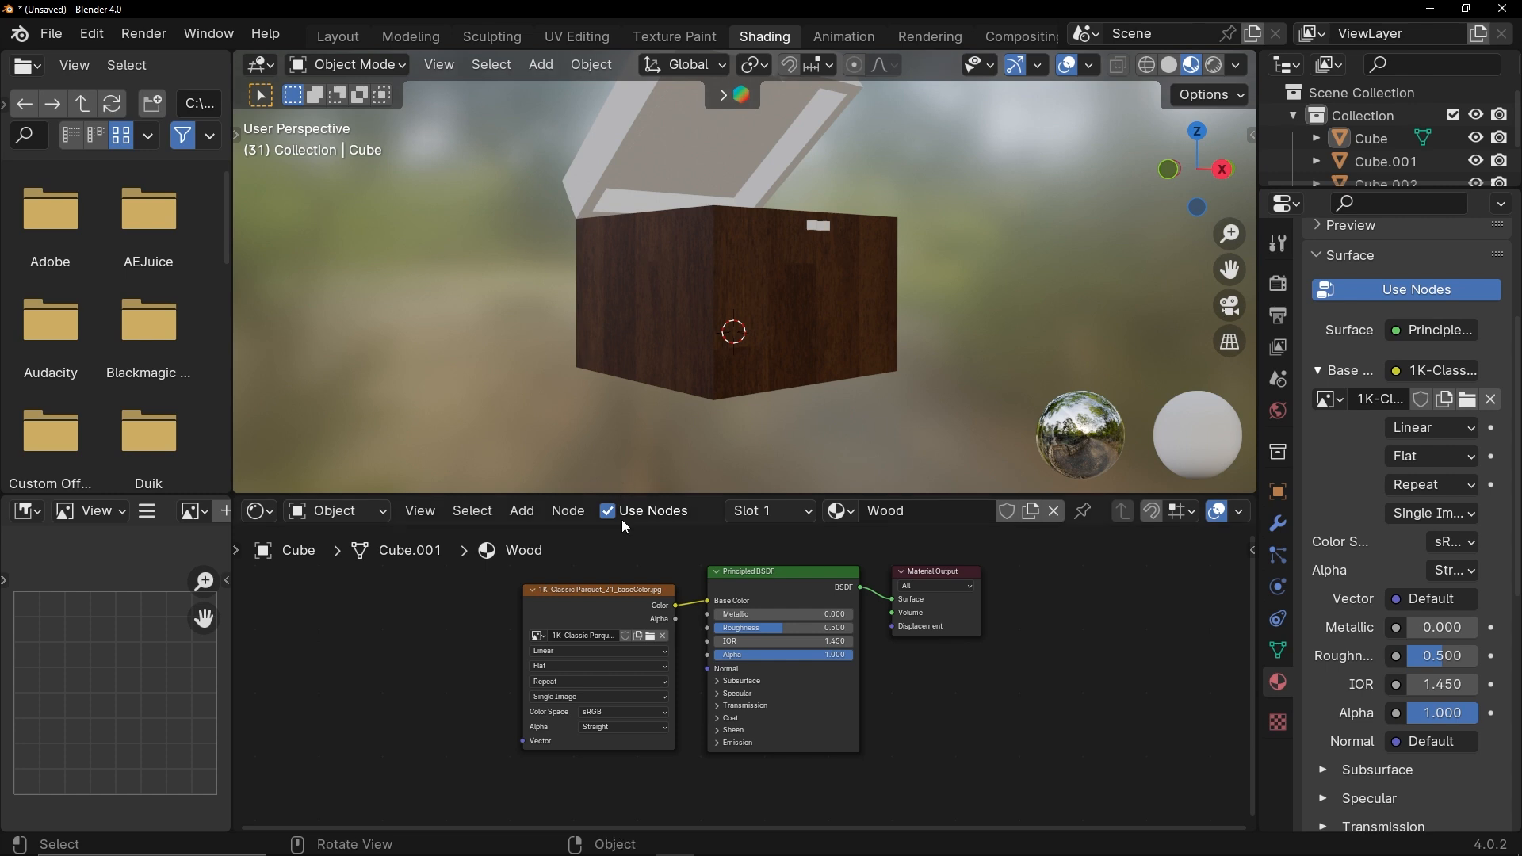
drag(558, 618, 452, 601)
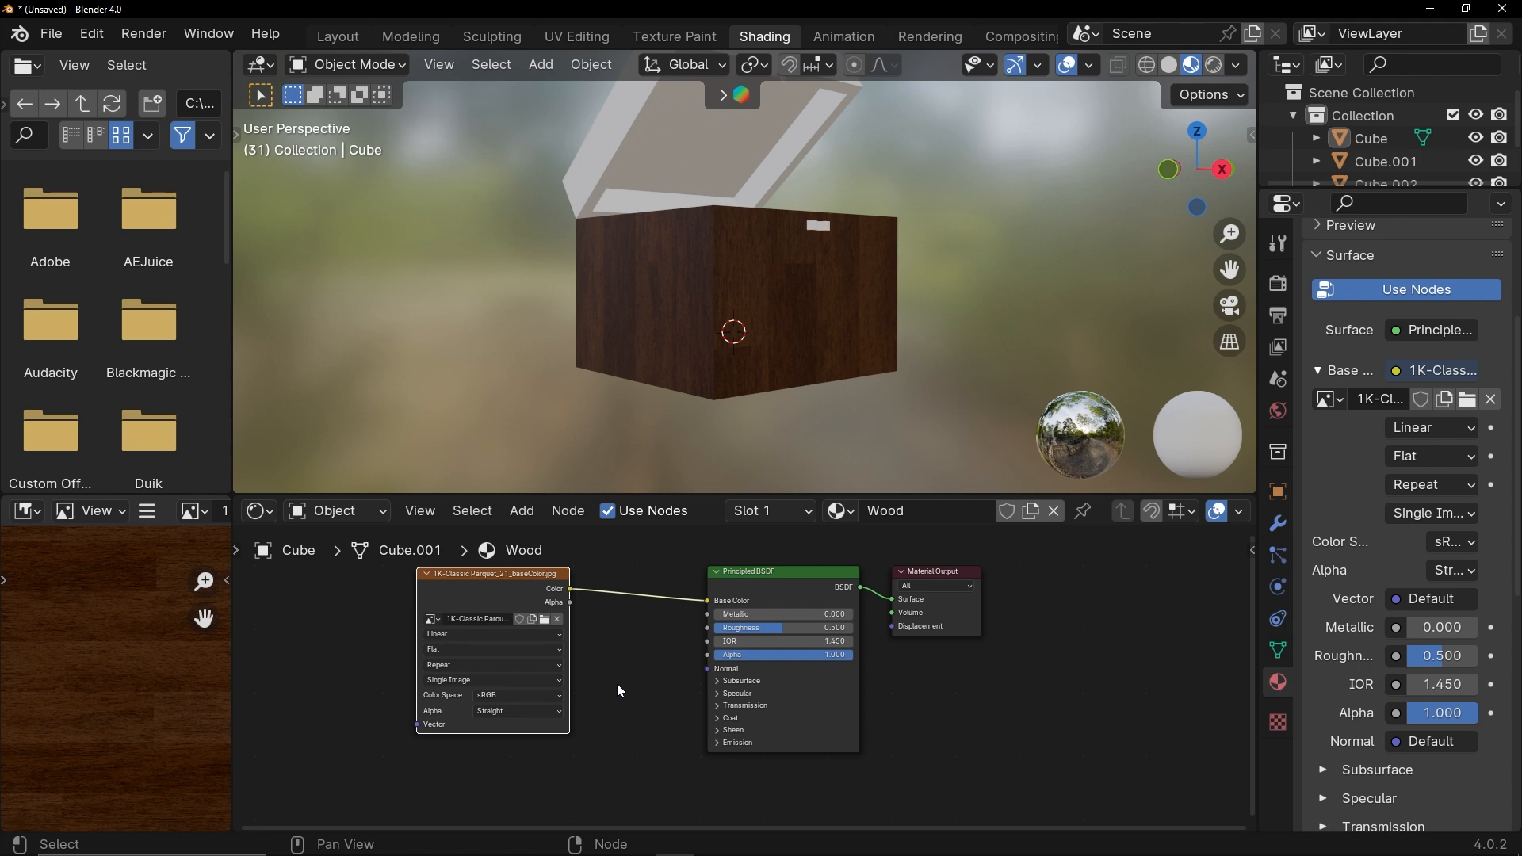
Step: Add an Image Texture node below the baseColor node and connect its Color output to the Principled BSDF's Normal input
key(F3)
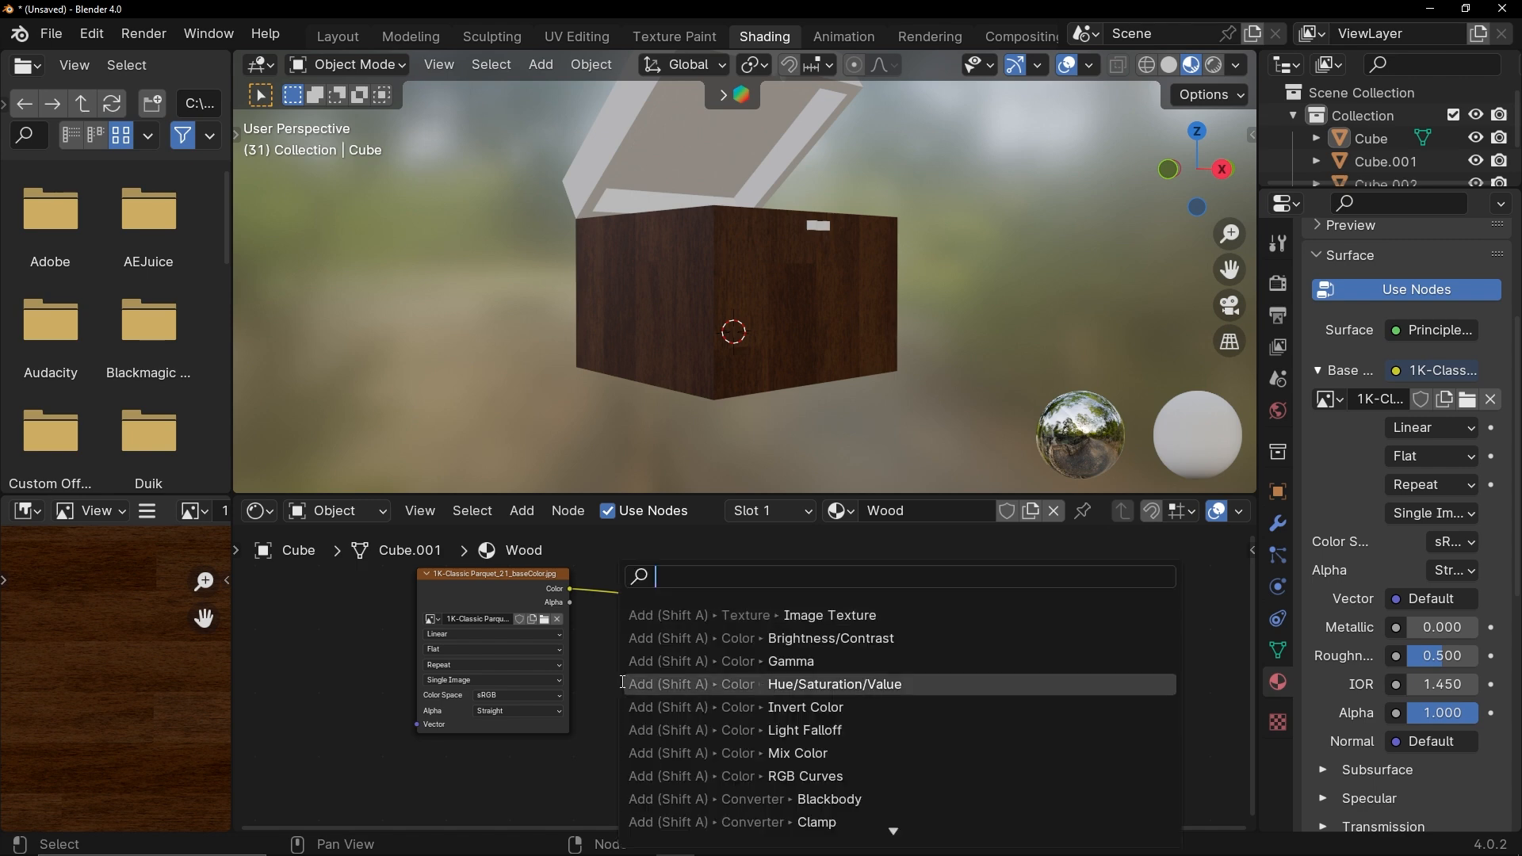
text(image)
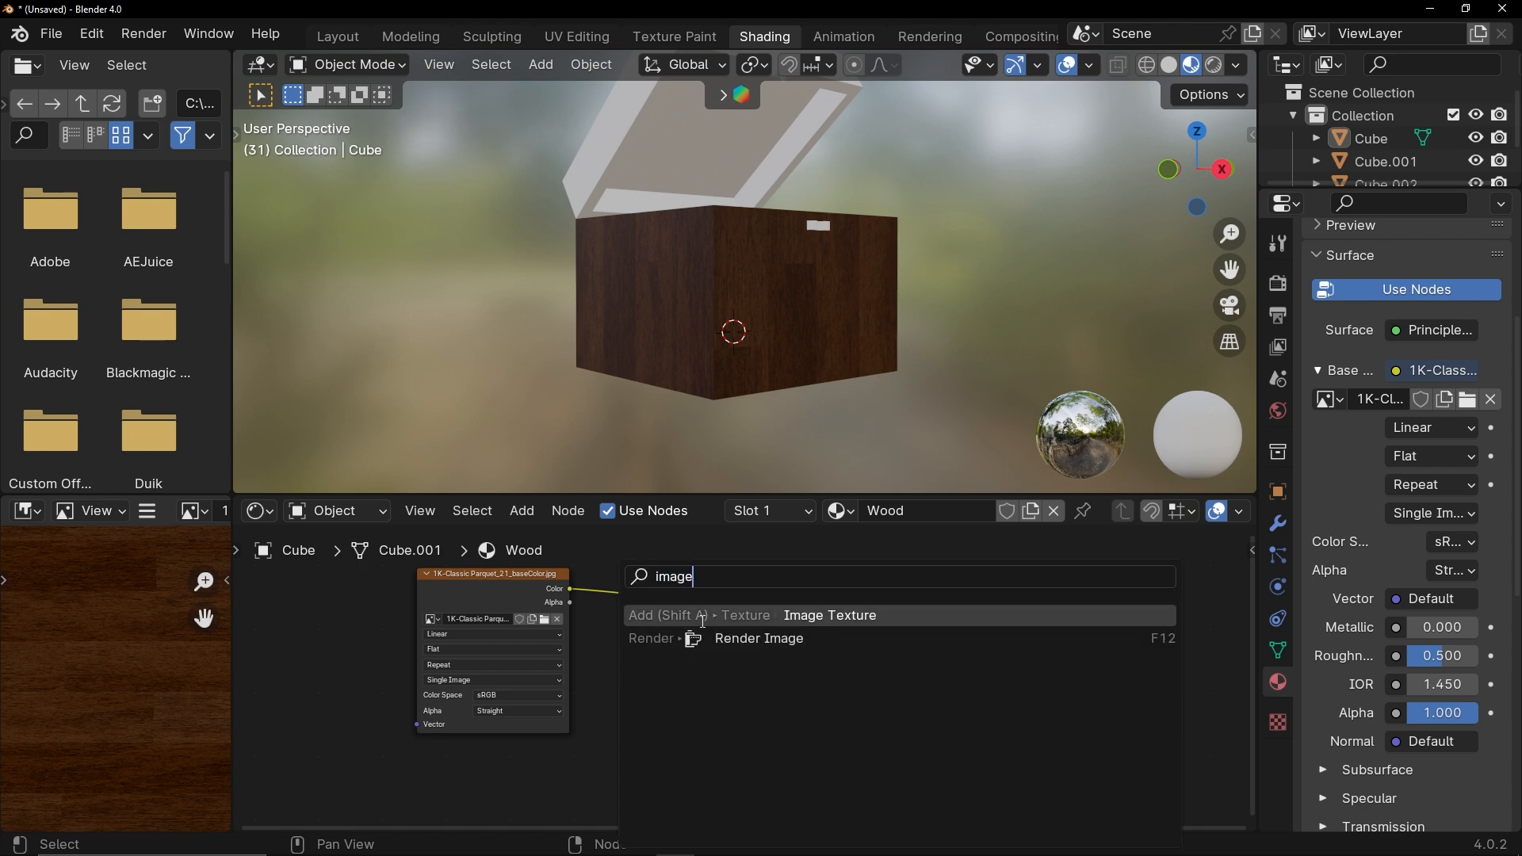
click(758, 615)
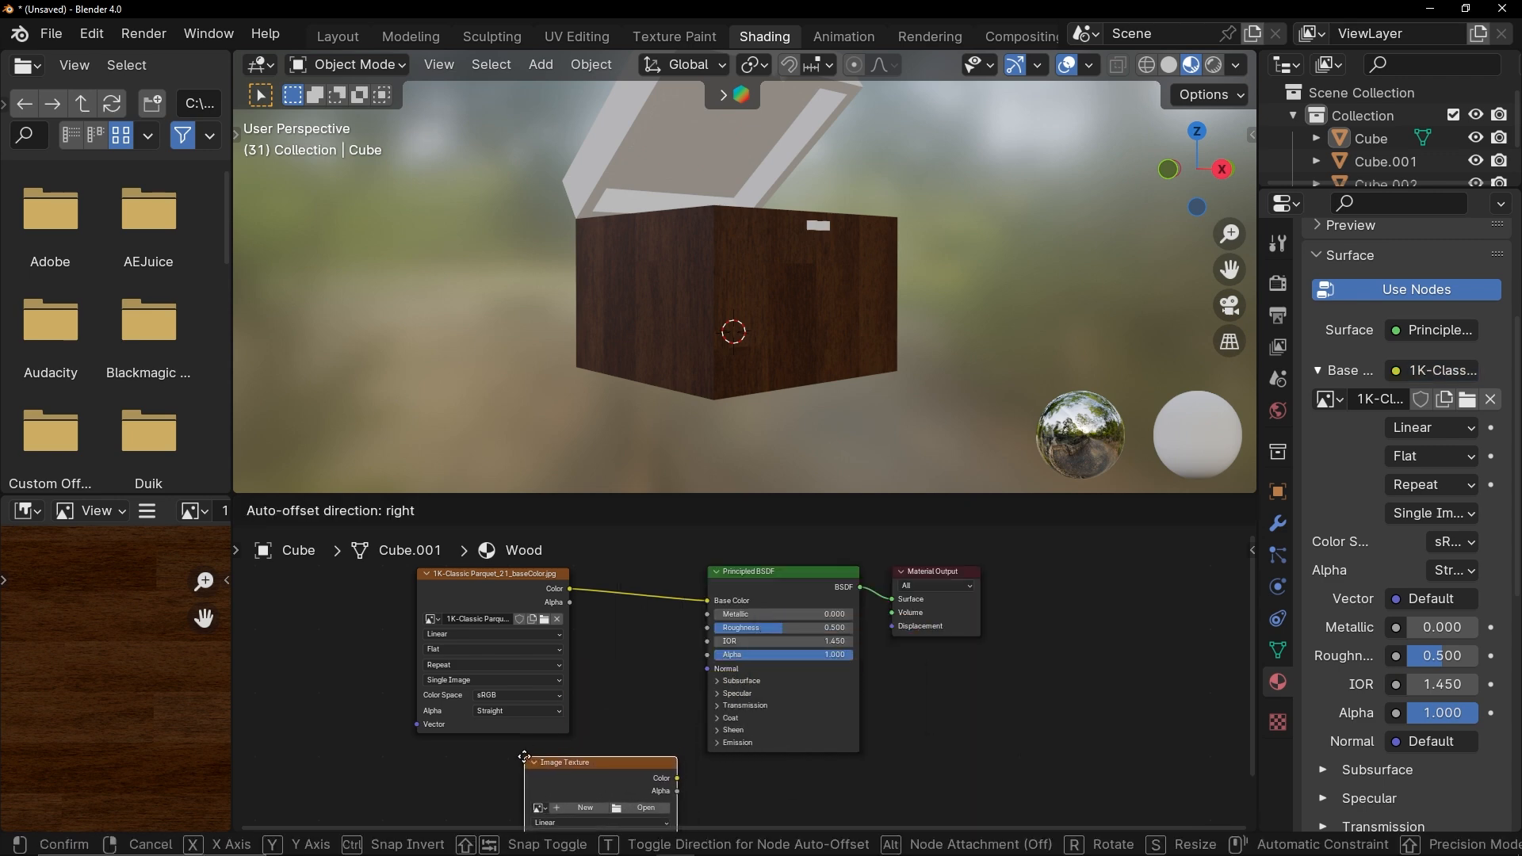
click(524, 757)
drag(580, 782, 474, 766)
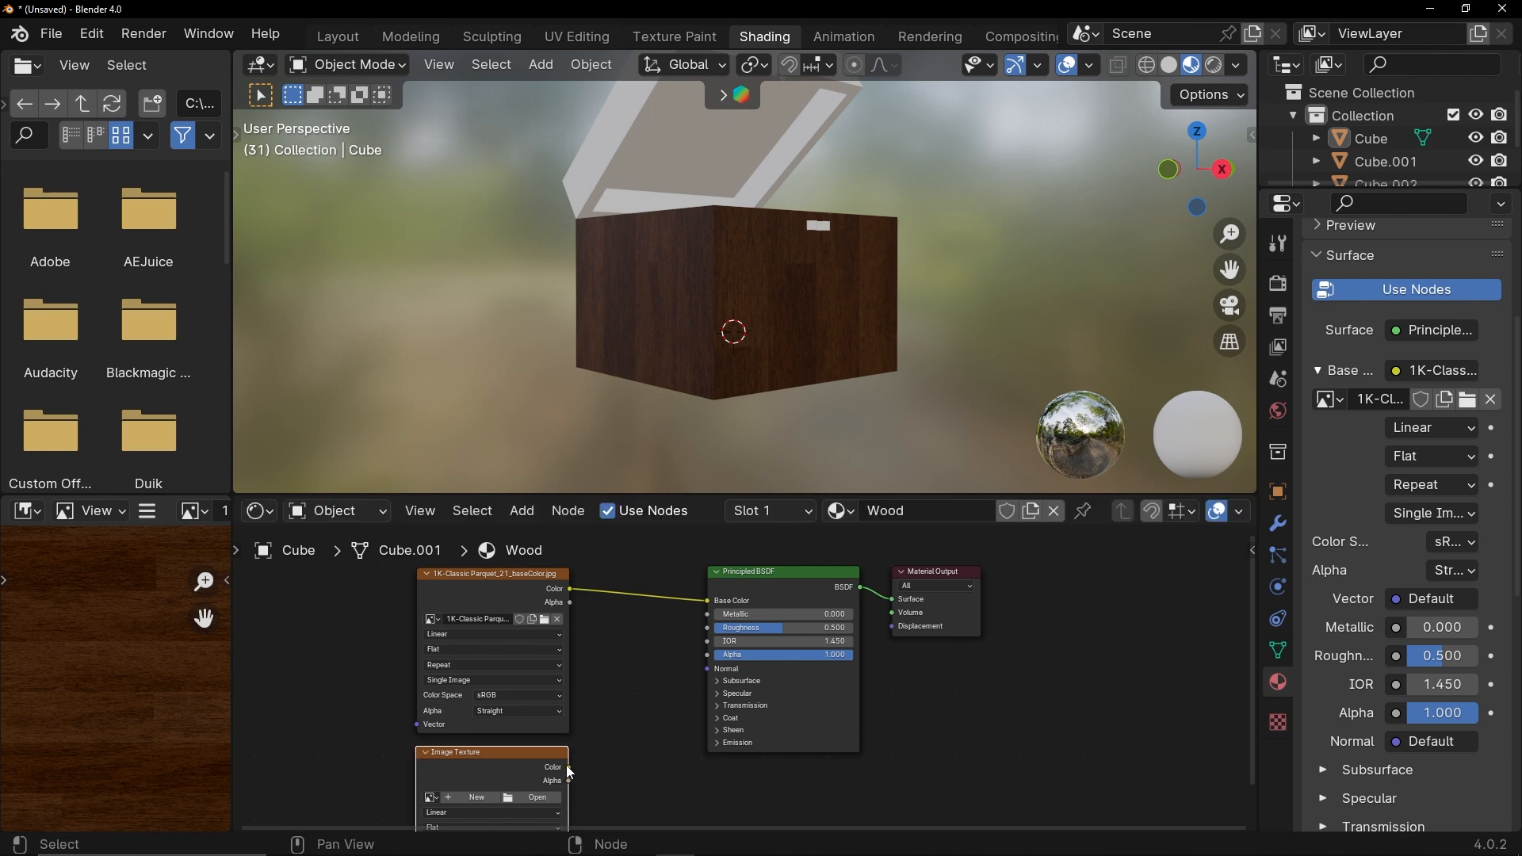
drag(566, 767, 708, 669)
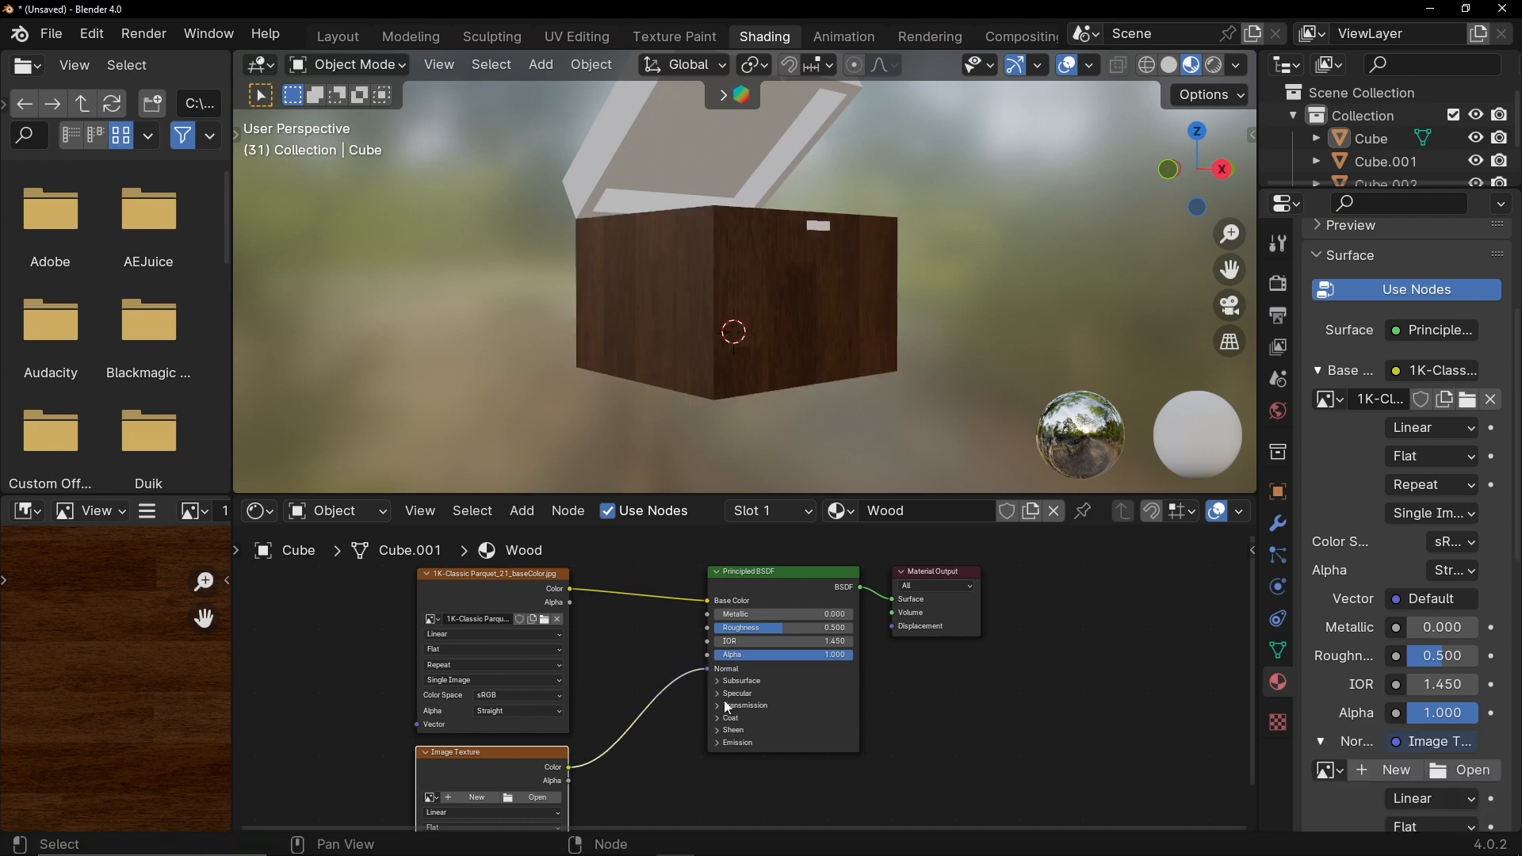
Step: Load 1K-Classic Parquet_21_normal.jpg from the AB24 classic_parquet_21-1K folder into the texture node feeding Normal
click(516, 798)
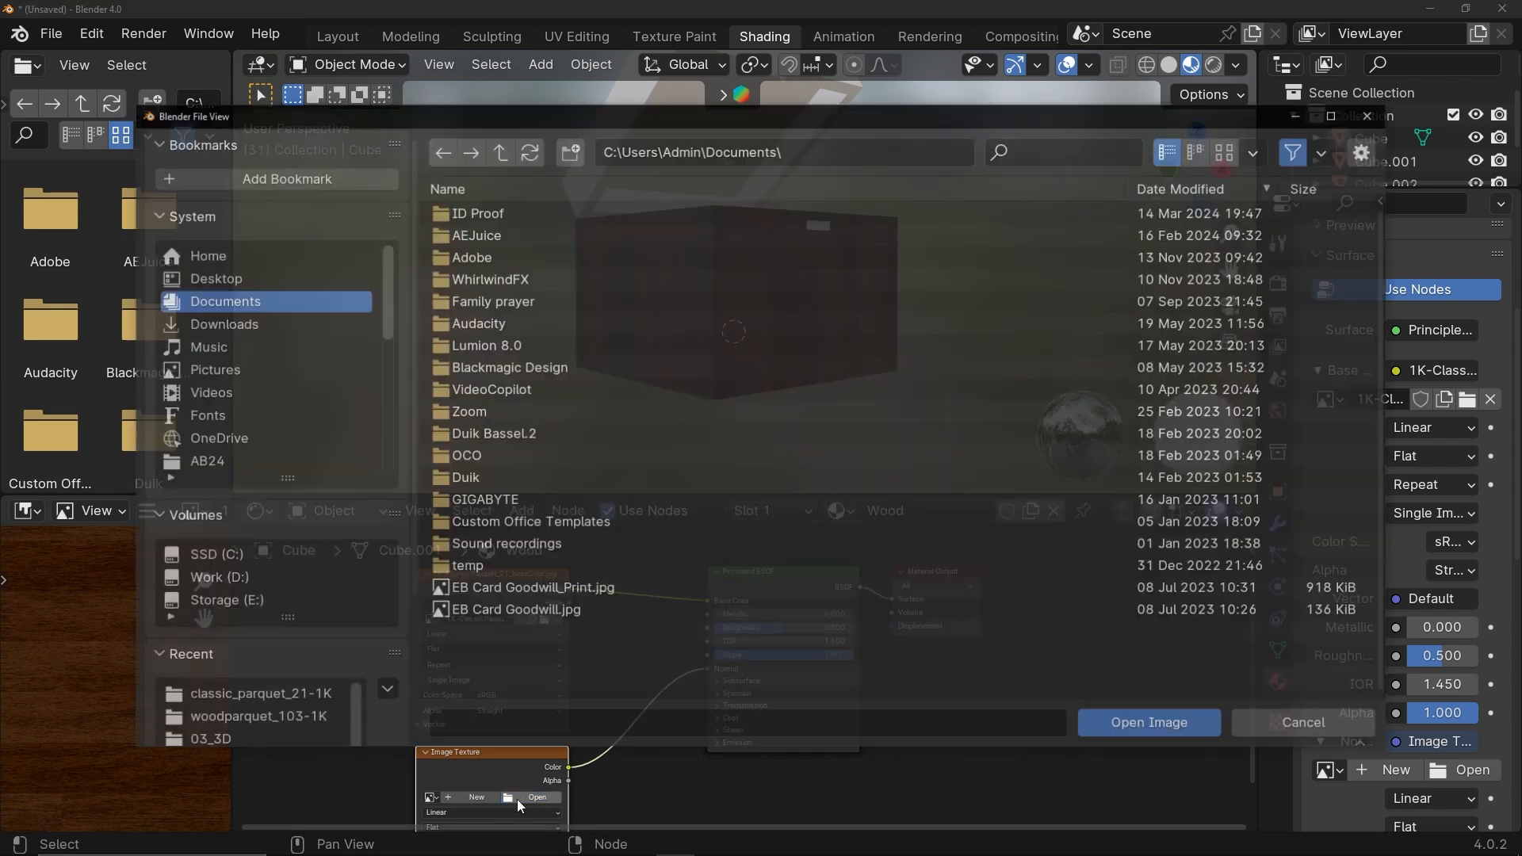
scroll(217, 373, down, 3)
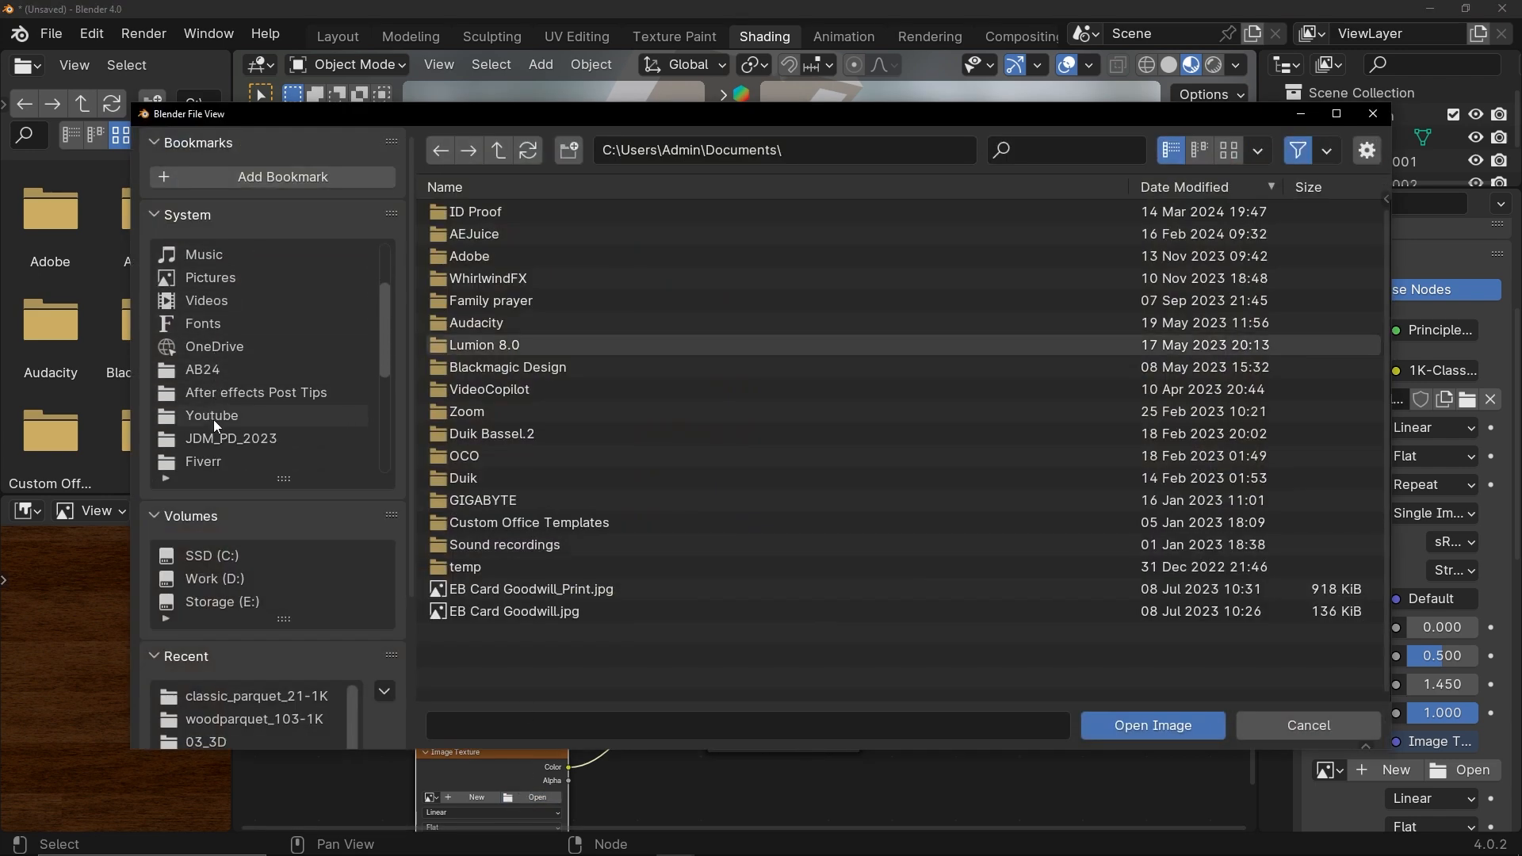
click(212, 370)
double_click(490, 256)
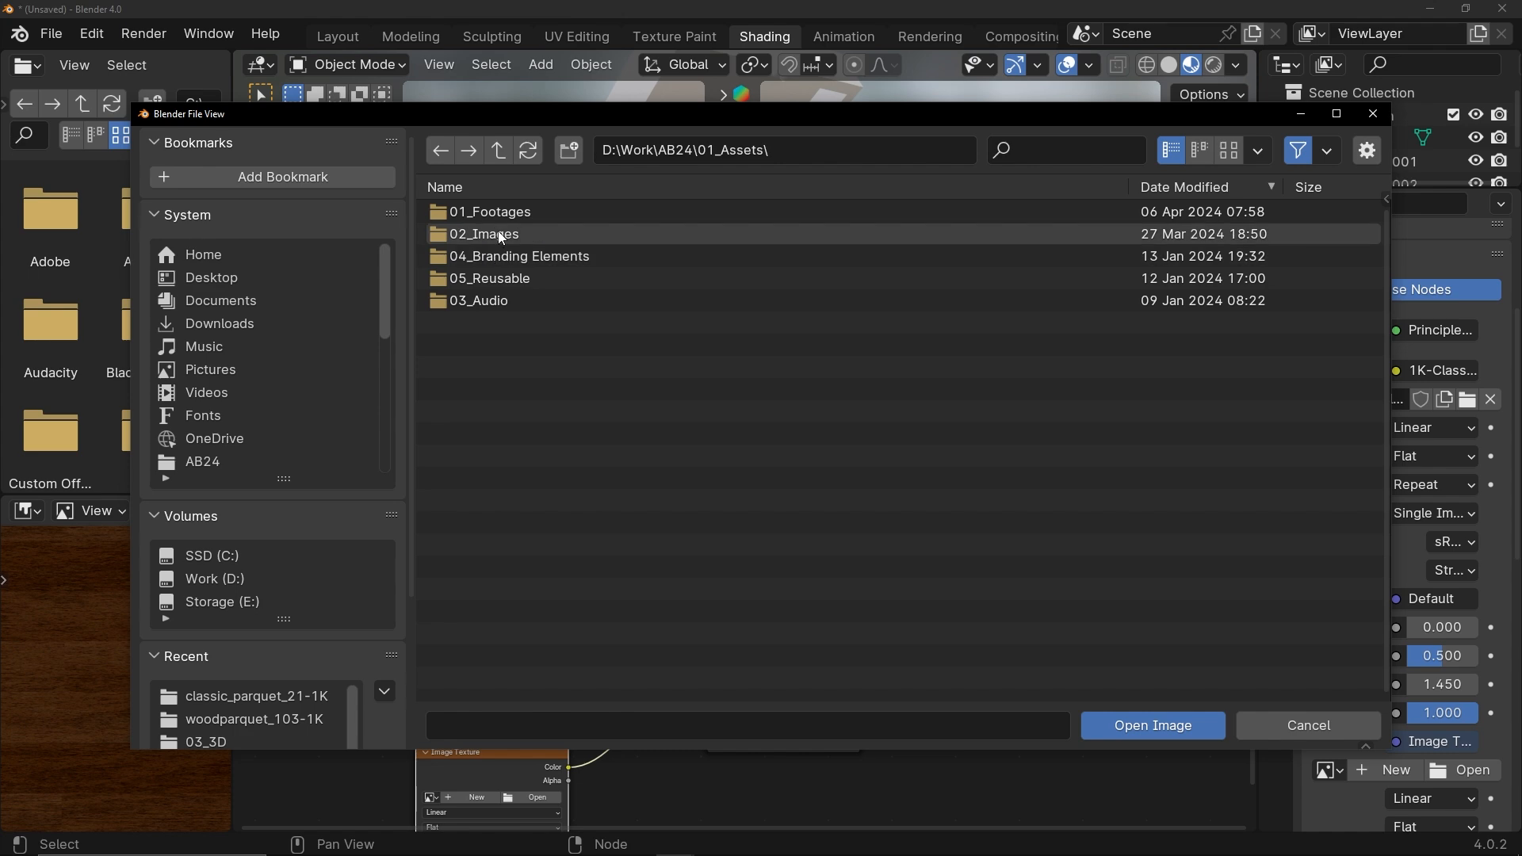
double_click(504, 232)
double_click(509, 216)
double_click(511, 233)
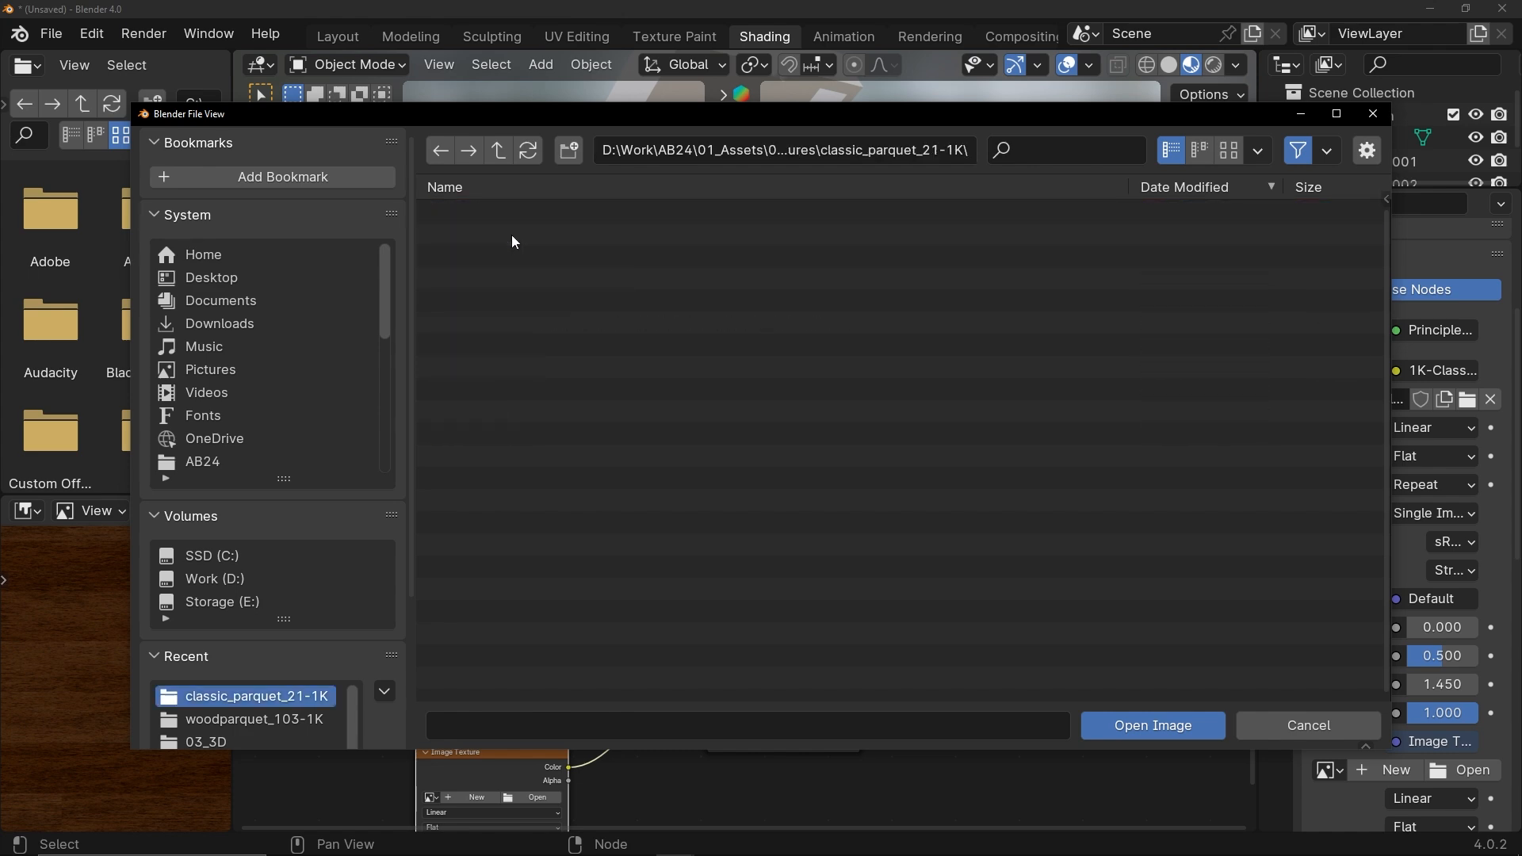
click(515, 235)
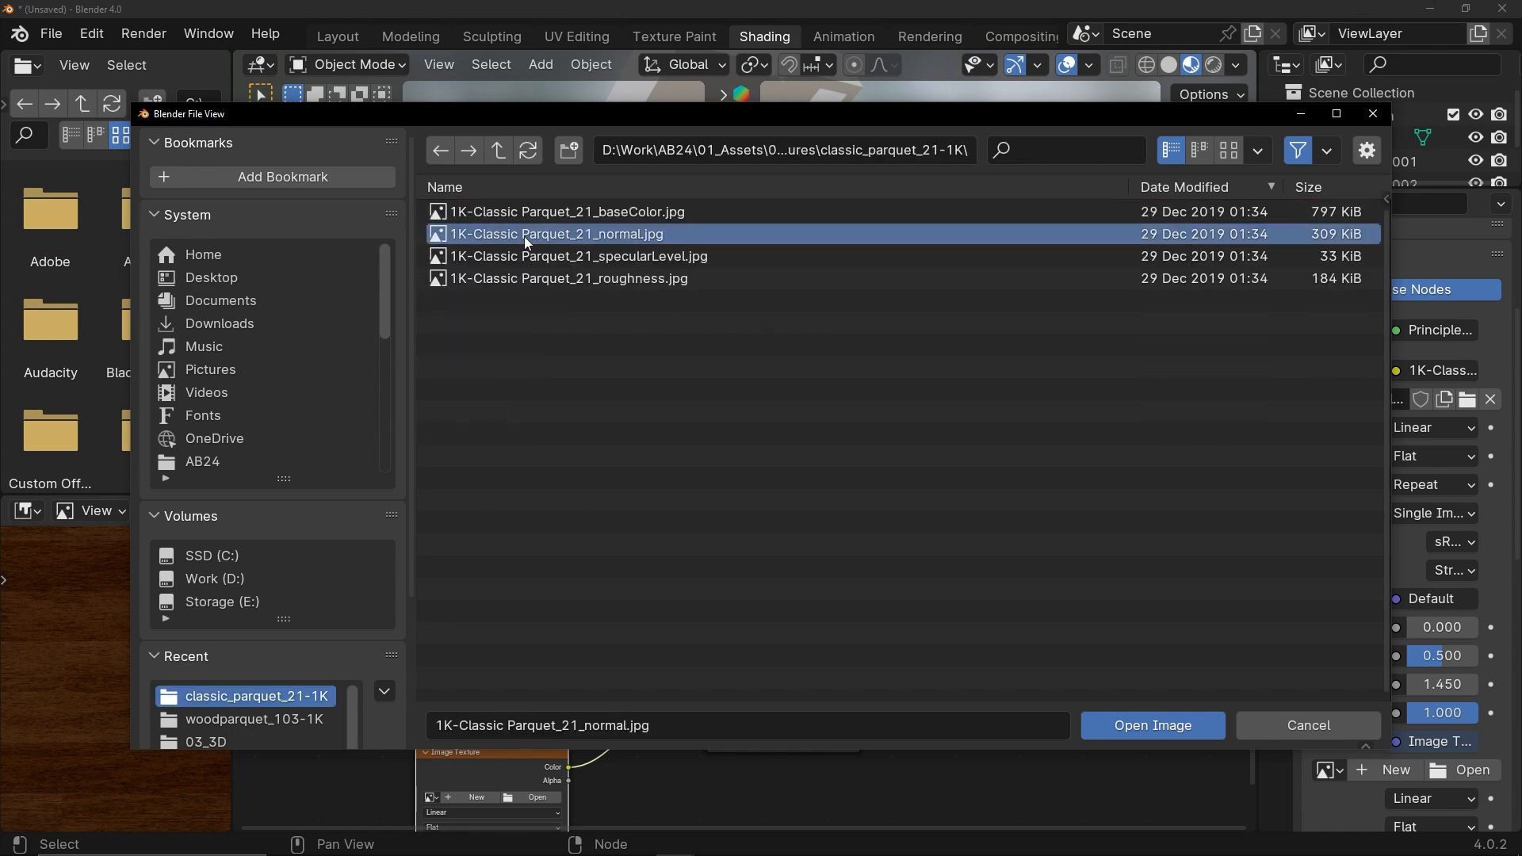
click(1191, 721)
Step: Disconnect the normal texture from the Principled BSDF's Normal input, then reconnect it to compare the chest surface with and without it
scroll(796, 299, up, 3)
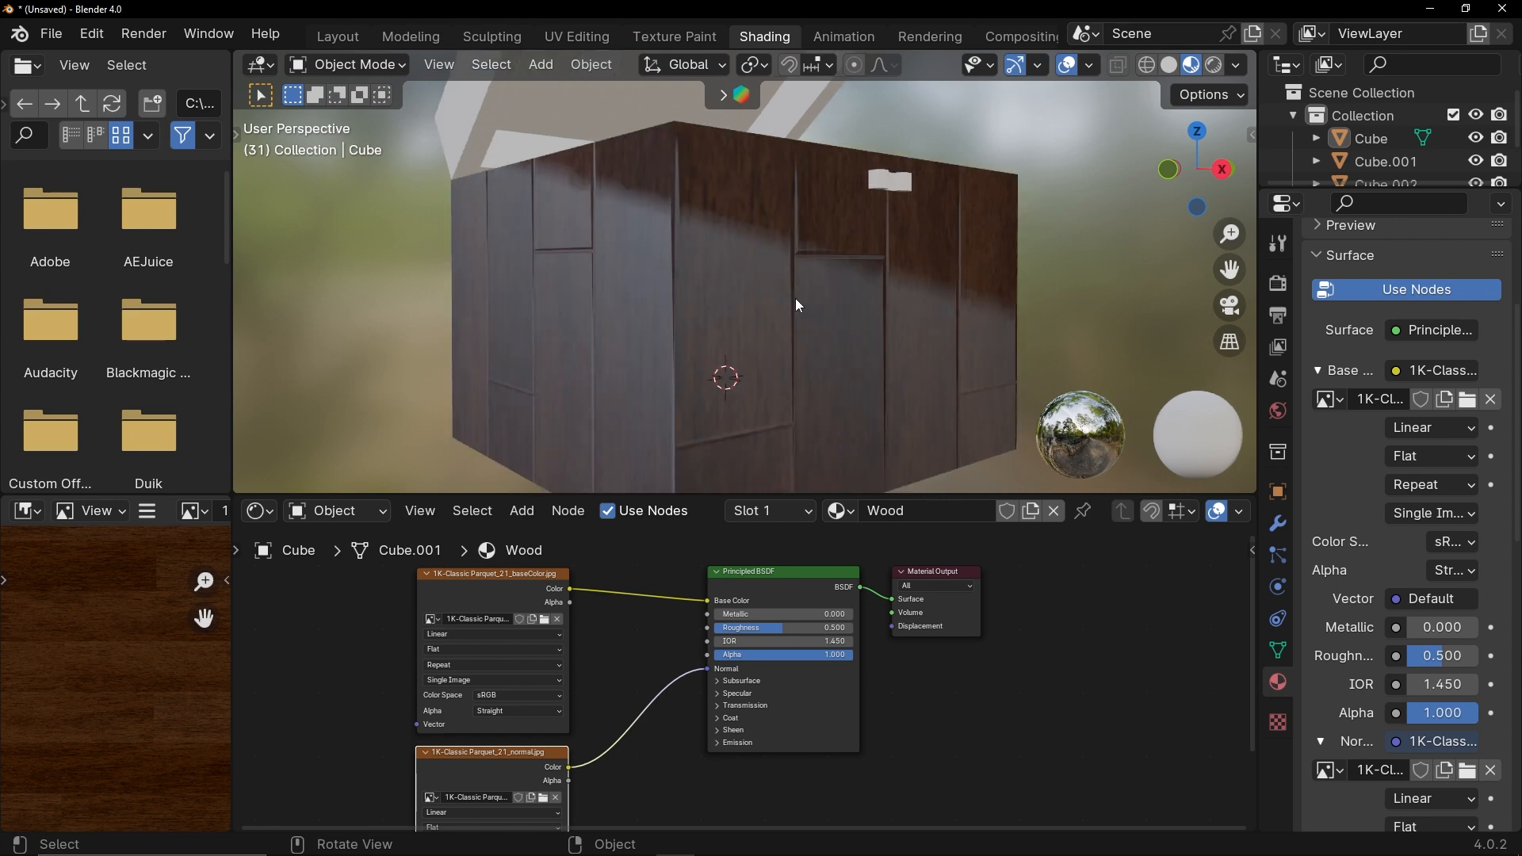
click(696, 669)
drag(707, 669, 687, 692)
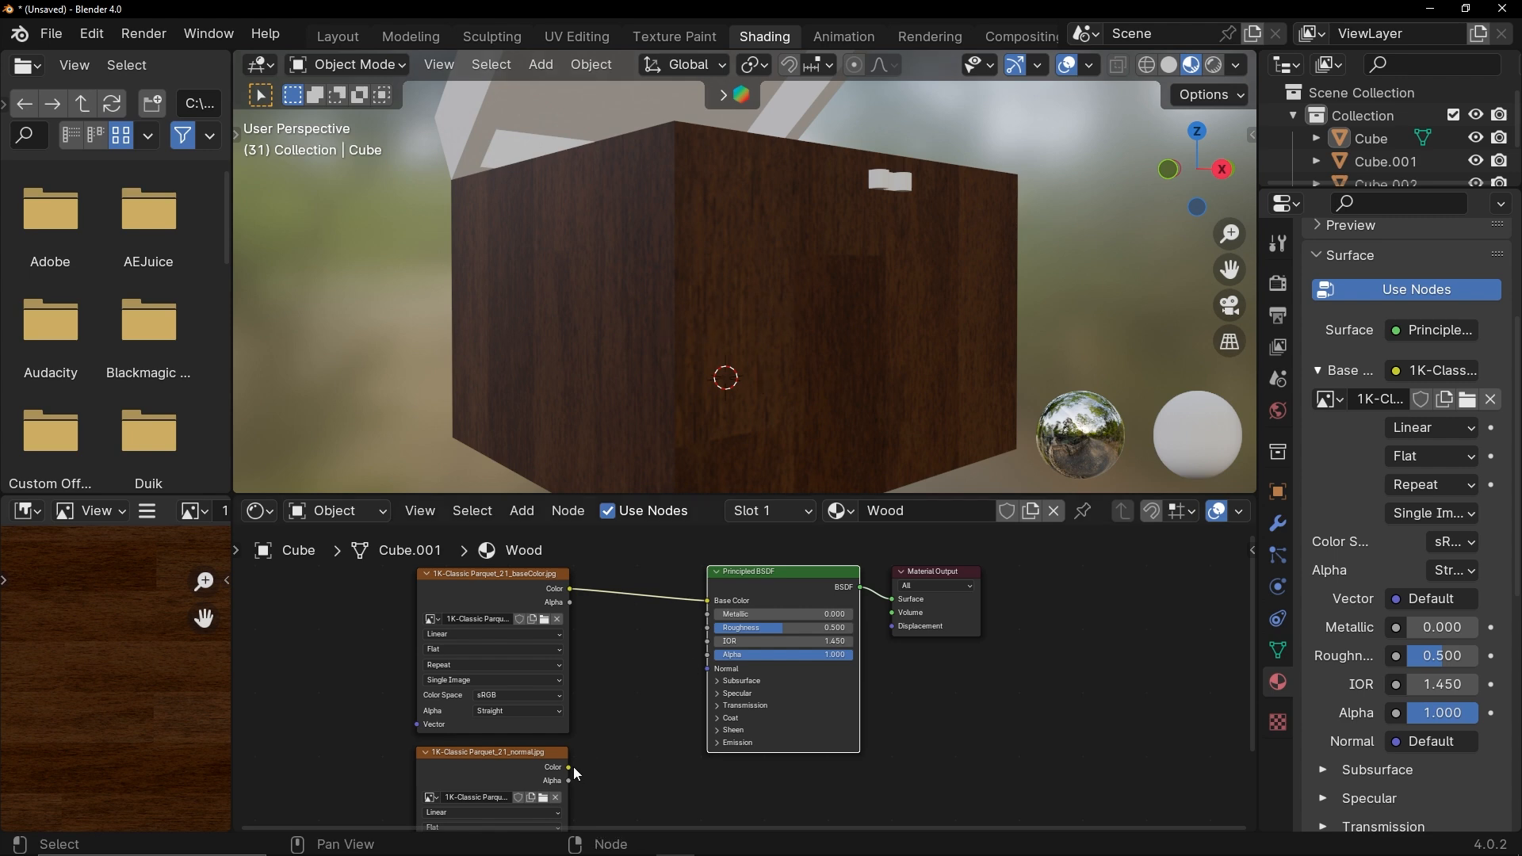
drag(569, 768, 702, 669)
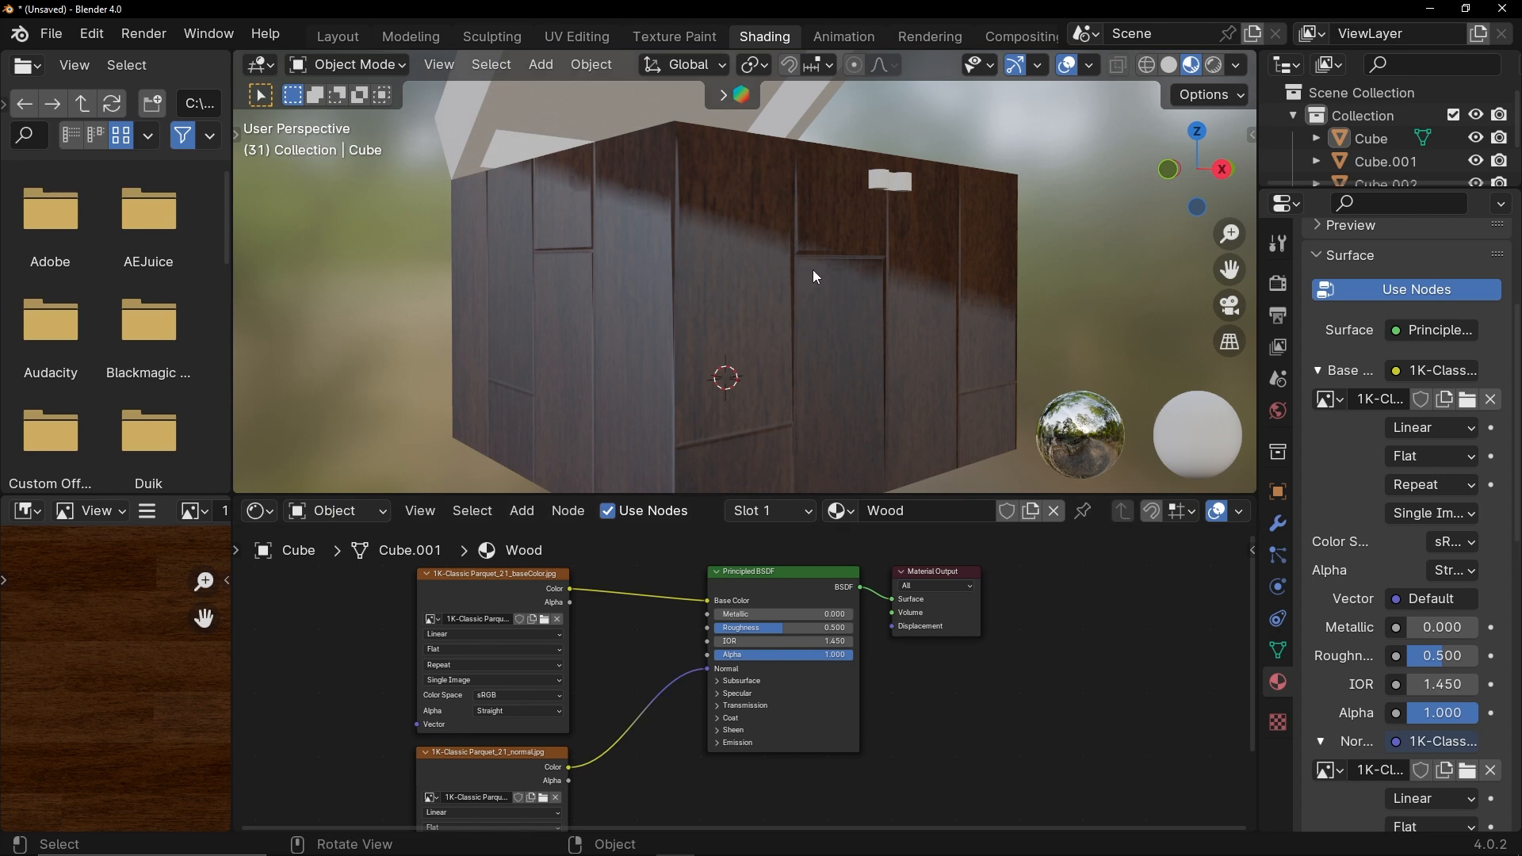
scroll(838, 314, down, 5)
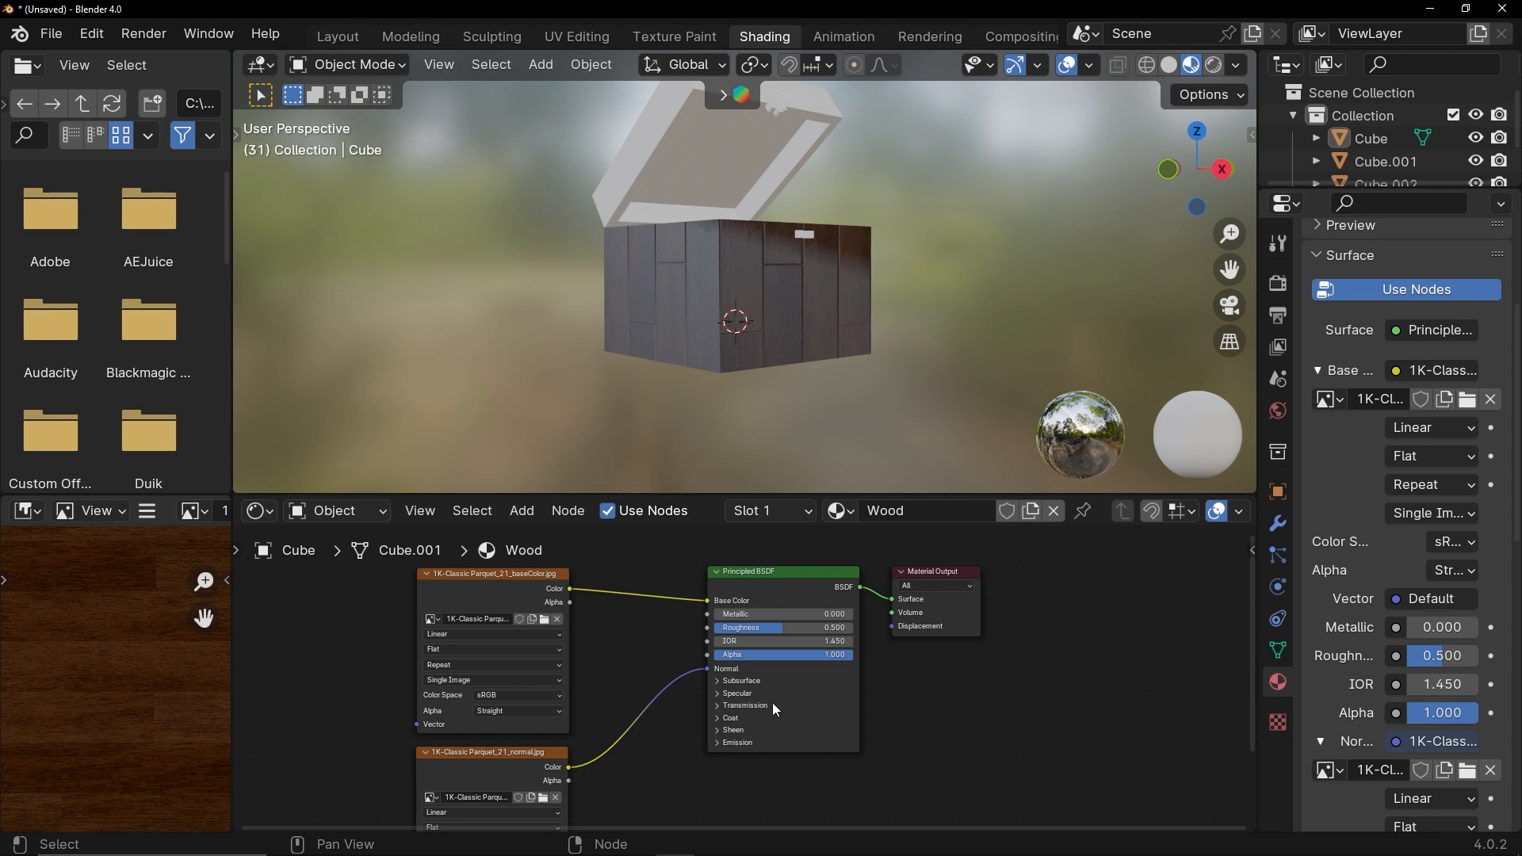
Step: Move the normal and baseColor texture nodes farther away from the Principled BSDF node
scroll(601, 708, down, 1)
drag(559, 752, 419, 741)
drag(523, 616, 374, 590)
click(590, 746)
Step: Add two more Image Texture nodes and stack them in a column below the normal texture node
key(F3)
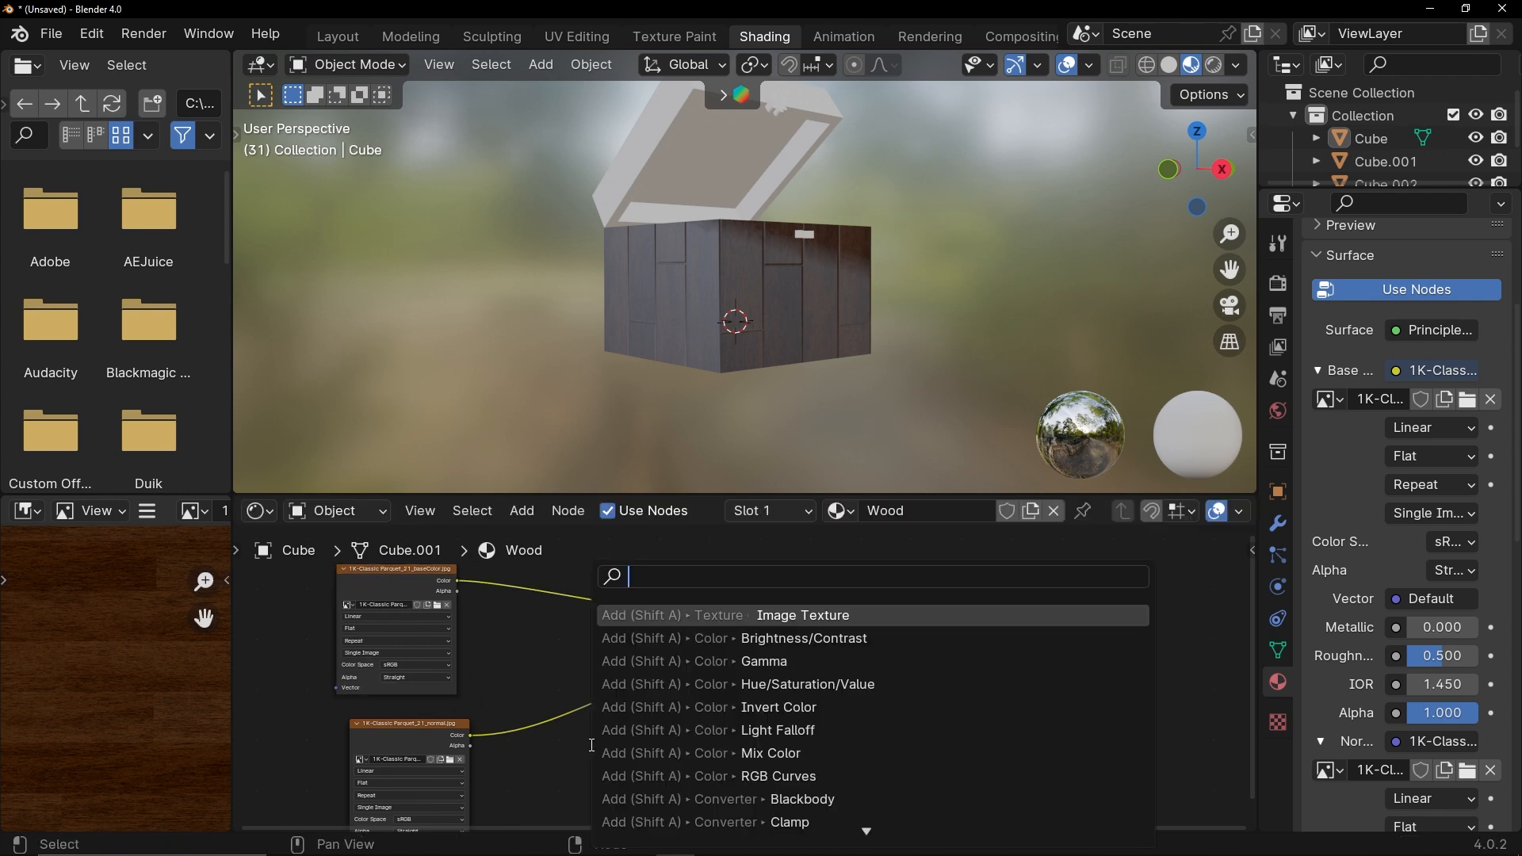
click(674, 616)
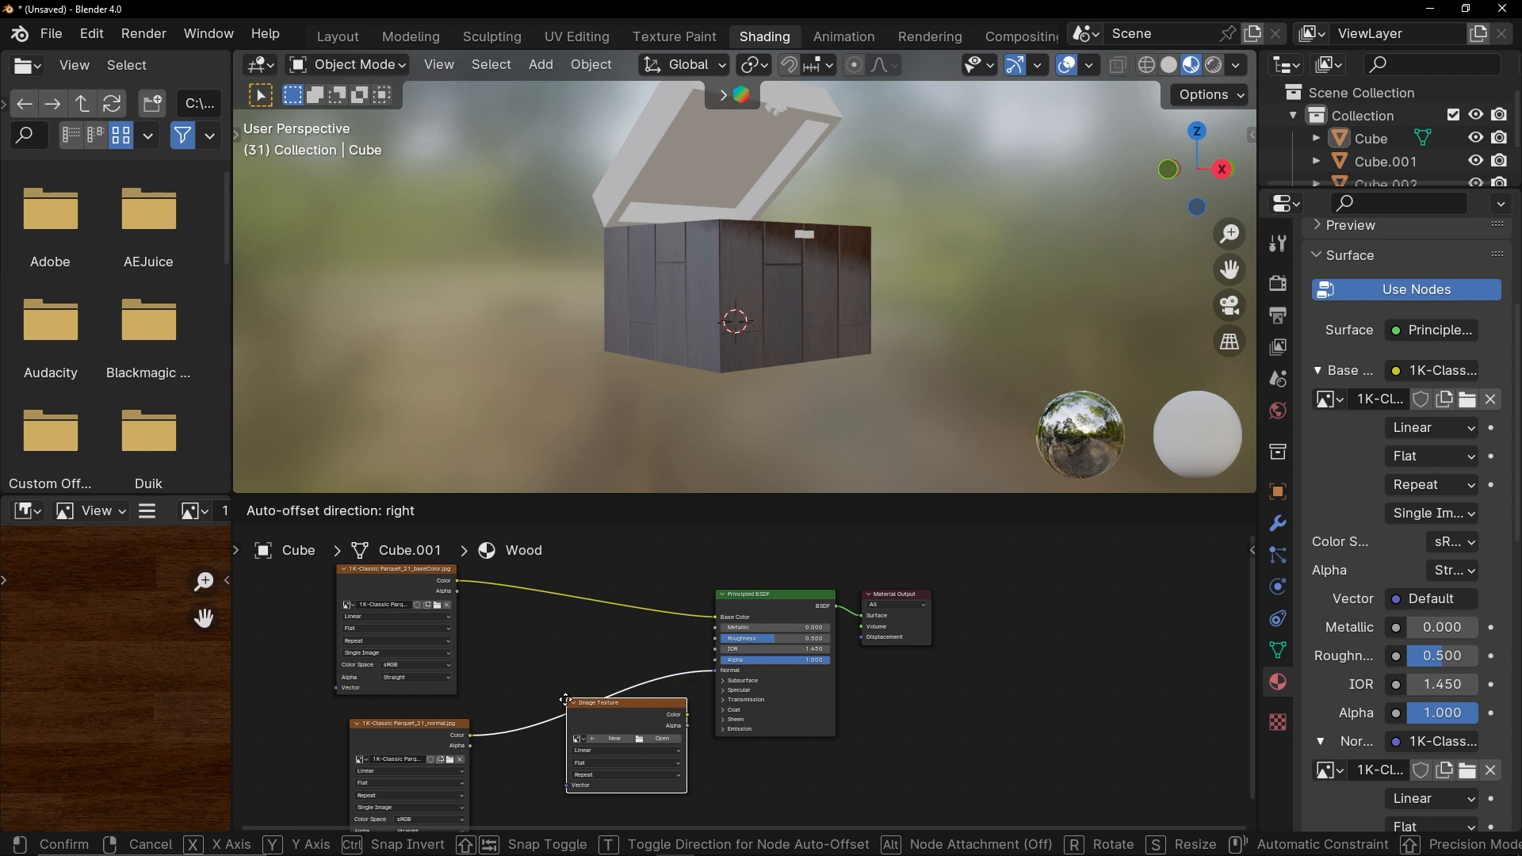
click(549, 783)
scroll(626, 731, down, 2)
shift+middle_drag(650, 712, 638, 534)
key(F3)
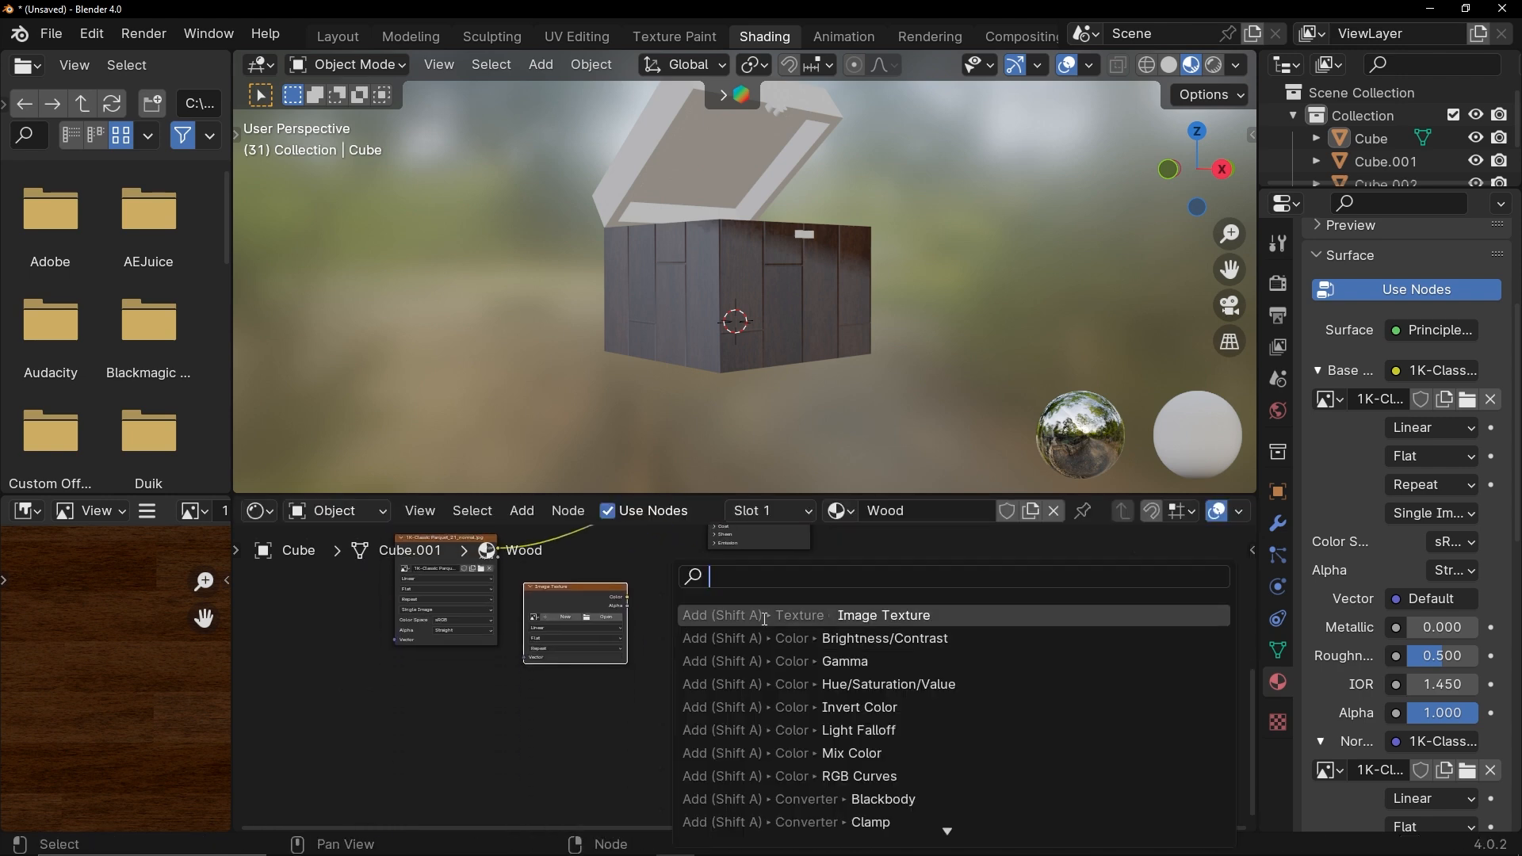
click(674, 616)
click(538, 716)
drag(587, 604, 457, 675)
drag(597, 745, 458, 779)
click(481, 692)
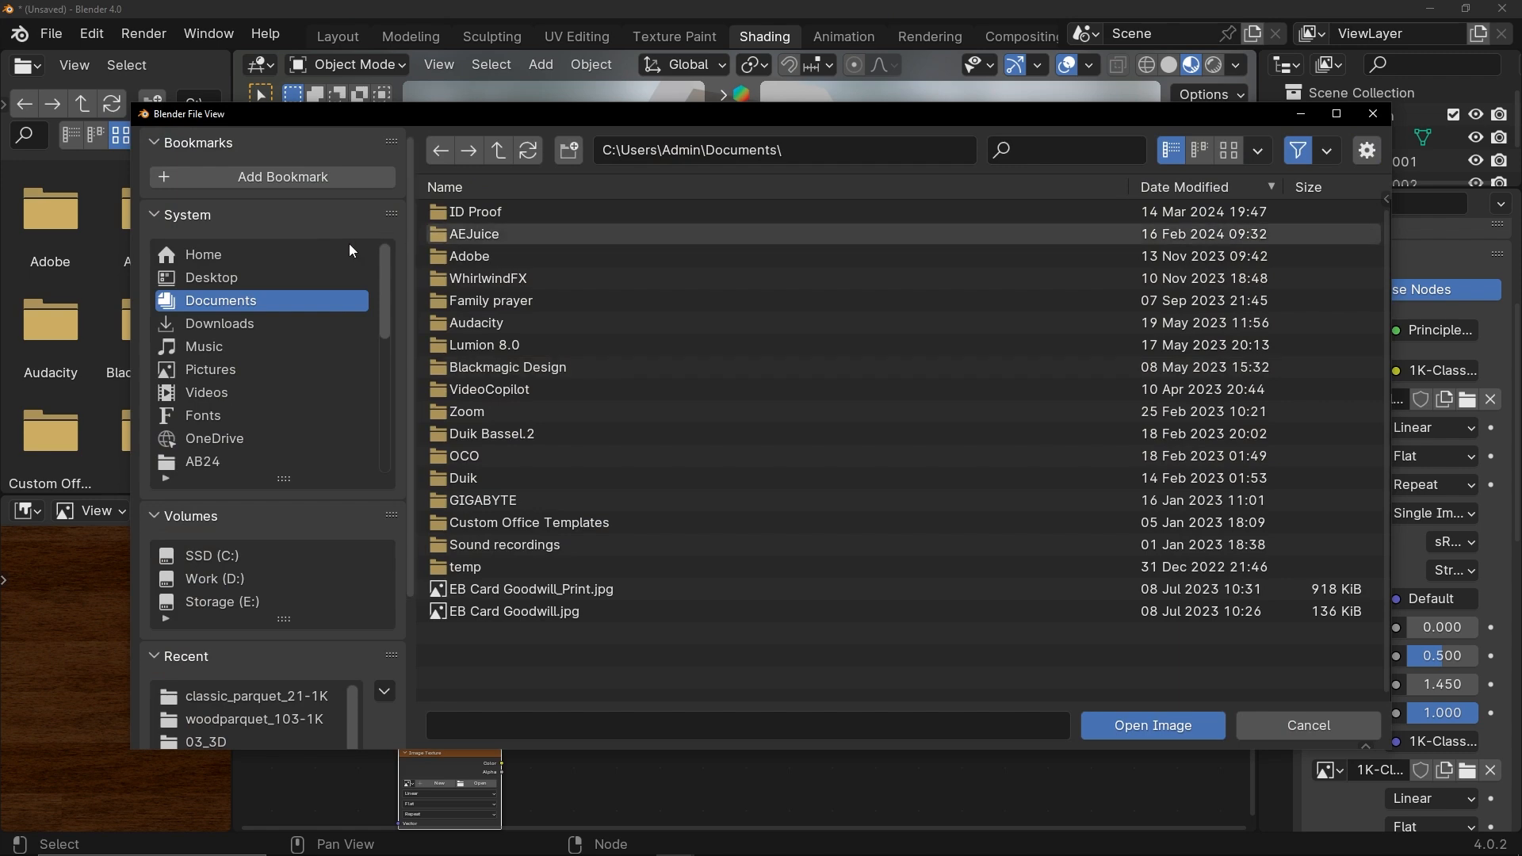
click(238, 461)
click(482, 256)
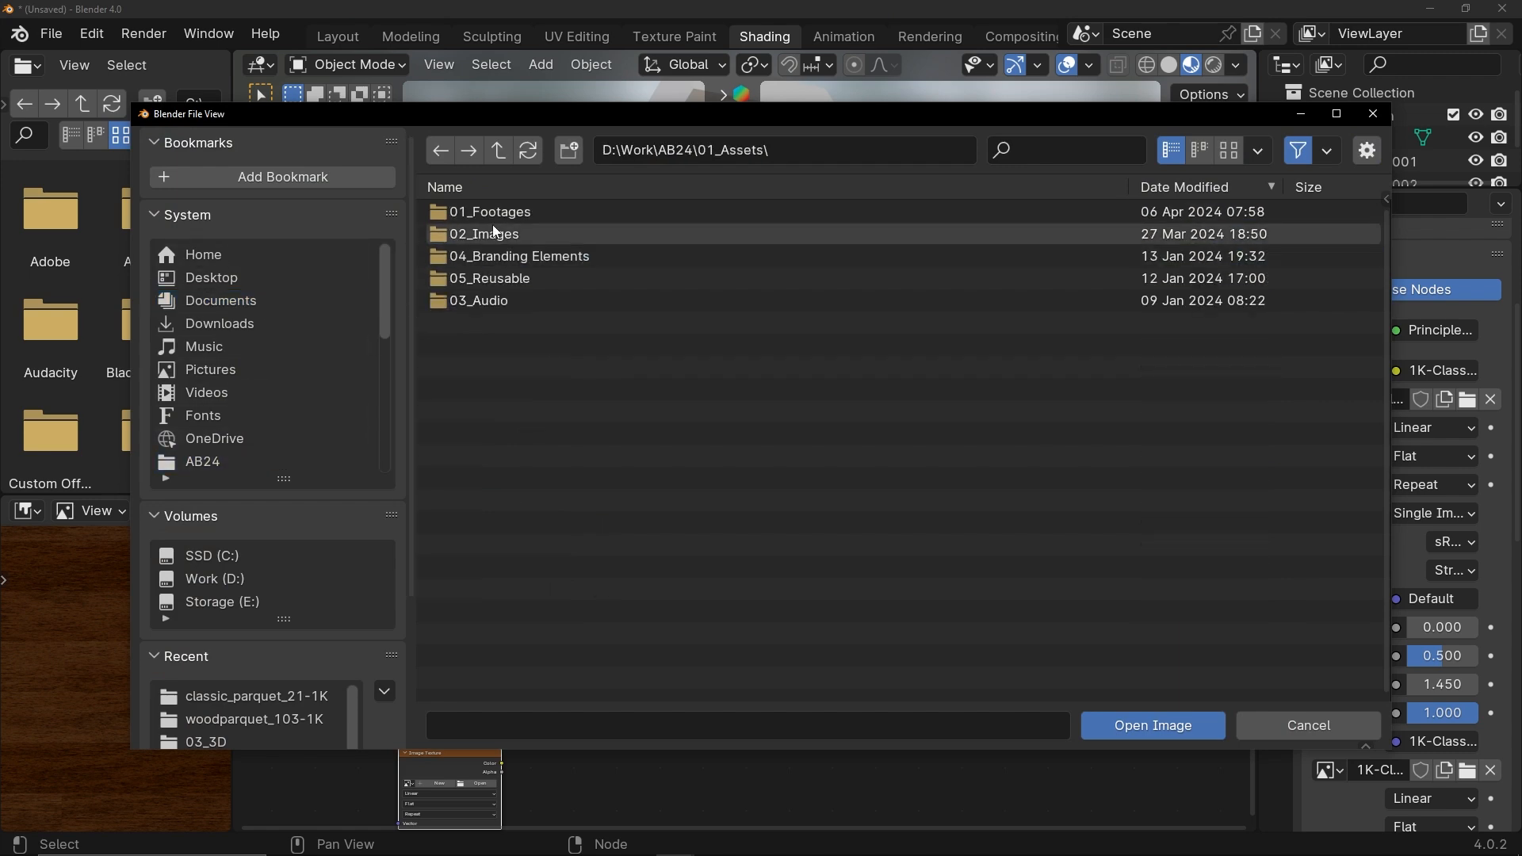
click(500, 235)
key(Escape)
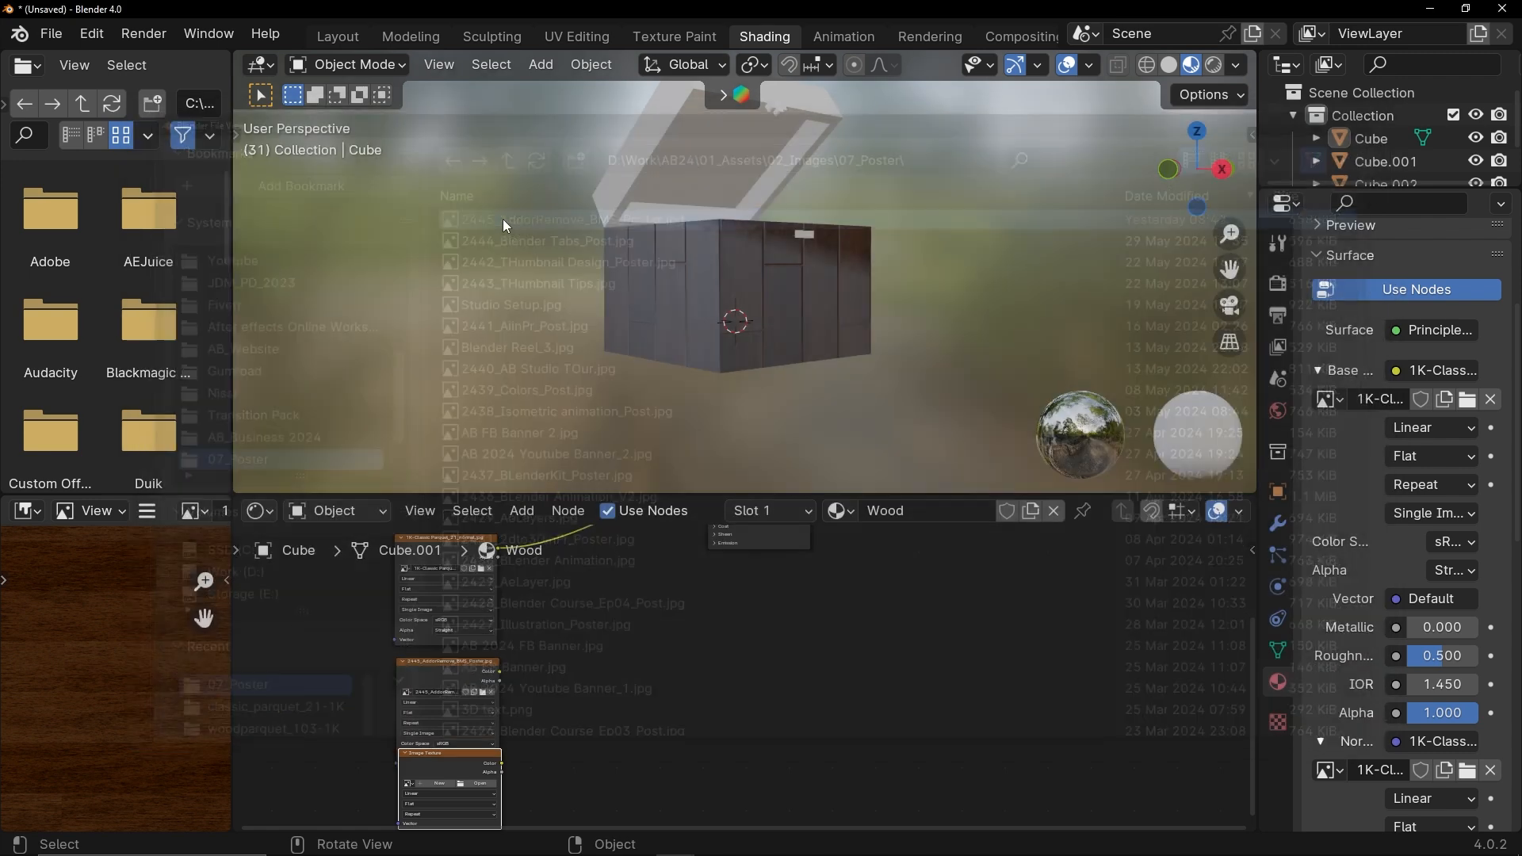
click(475, 783)
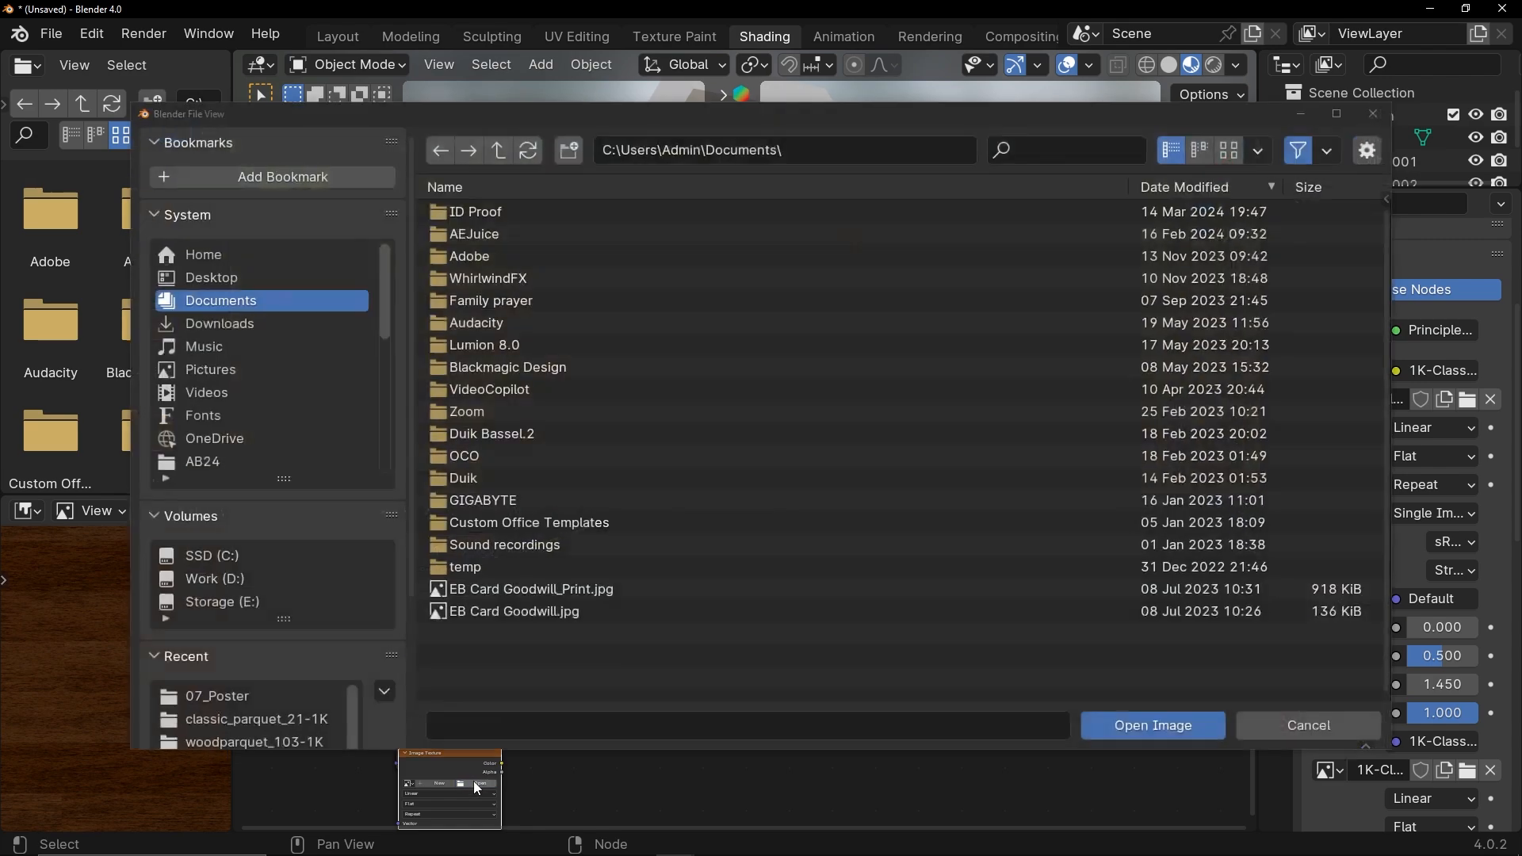
click(1309, 726)
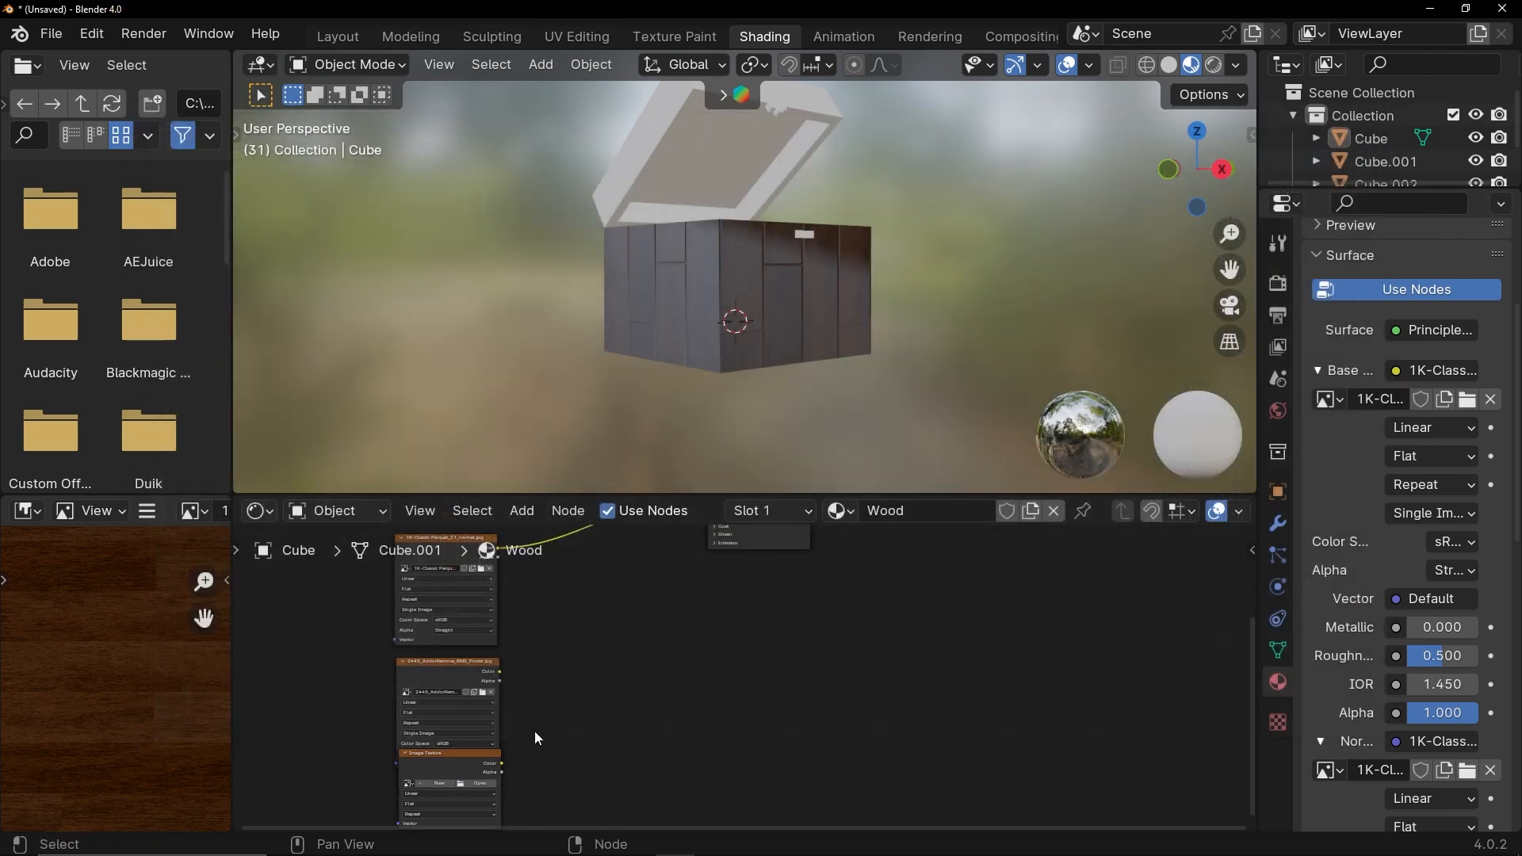
Step: Load 1K-Classic Parquet_21_specularLevel.jpg from the AB24 classic_parquet_21-1K folder into the texture node directly below the normal node
click(483, 694)
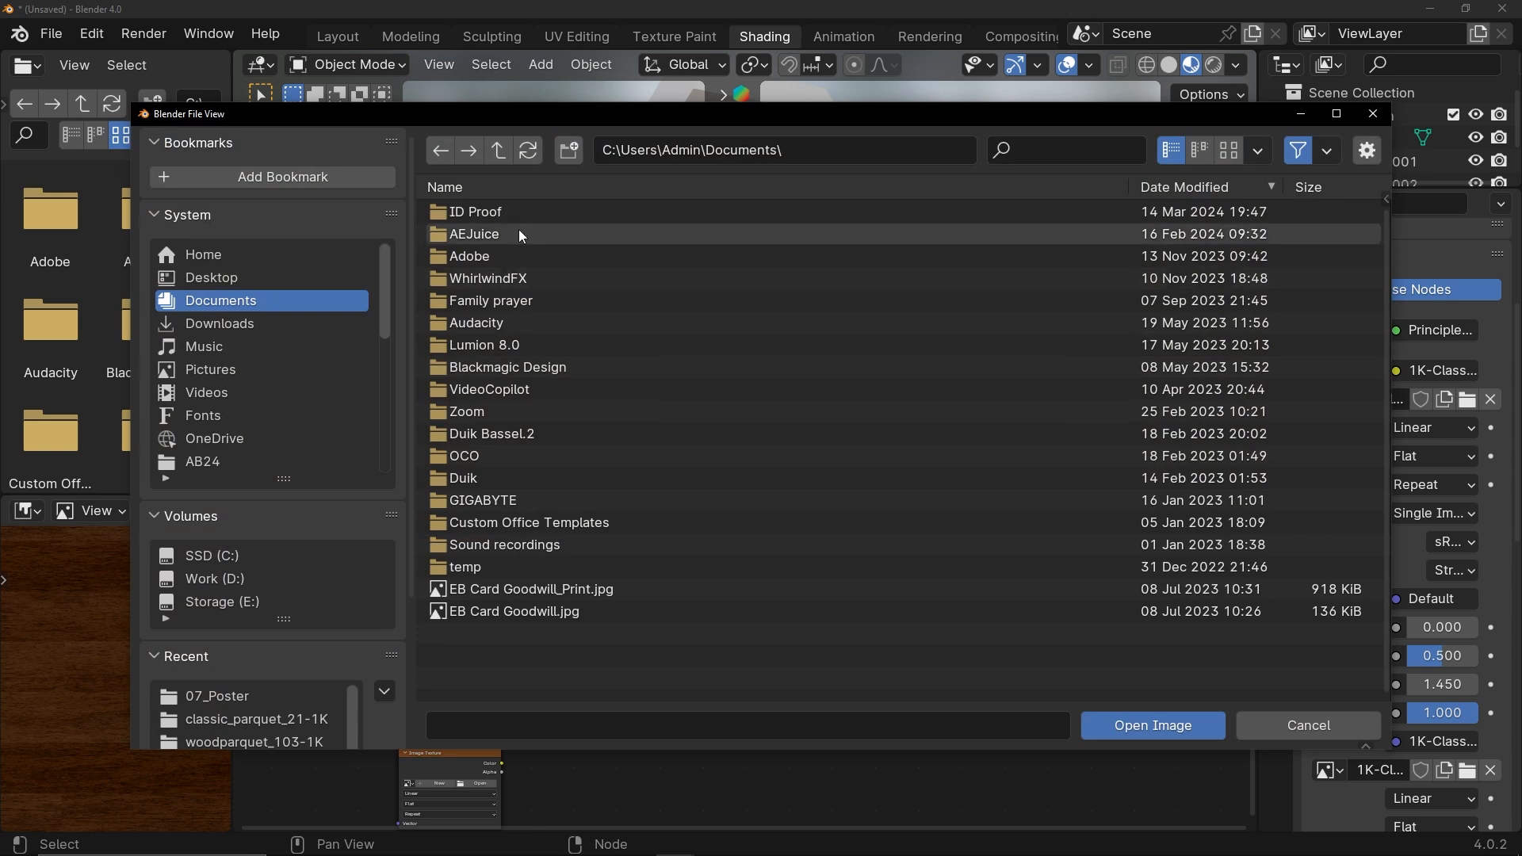
click(234, 460)
click(505, 255)
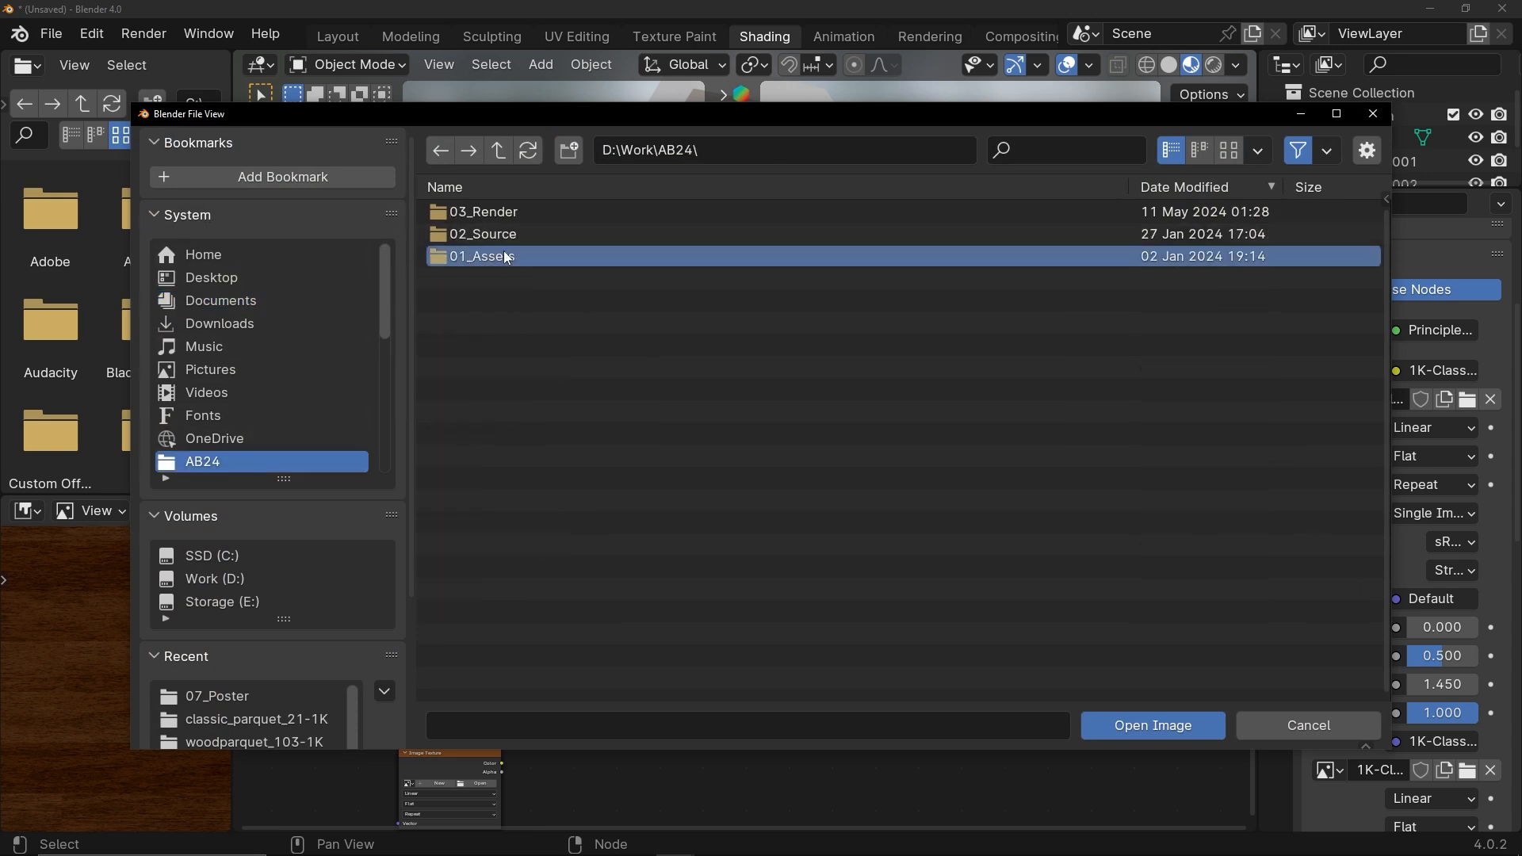
double_click(505, 256)
double_click(504, 227)
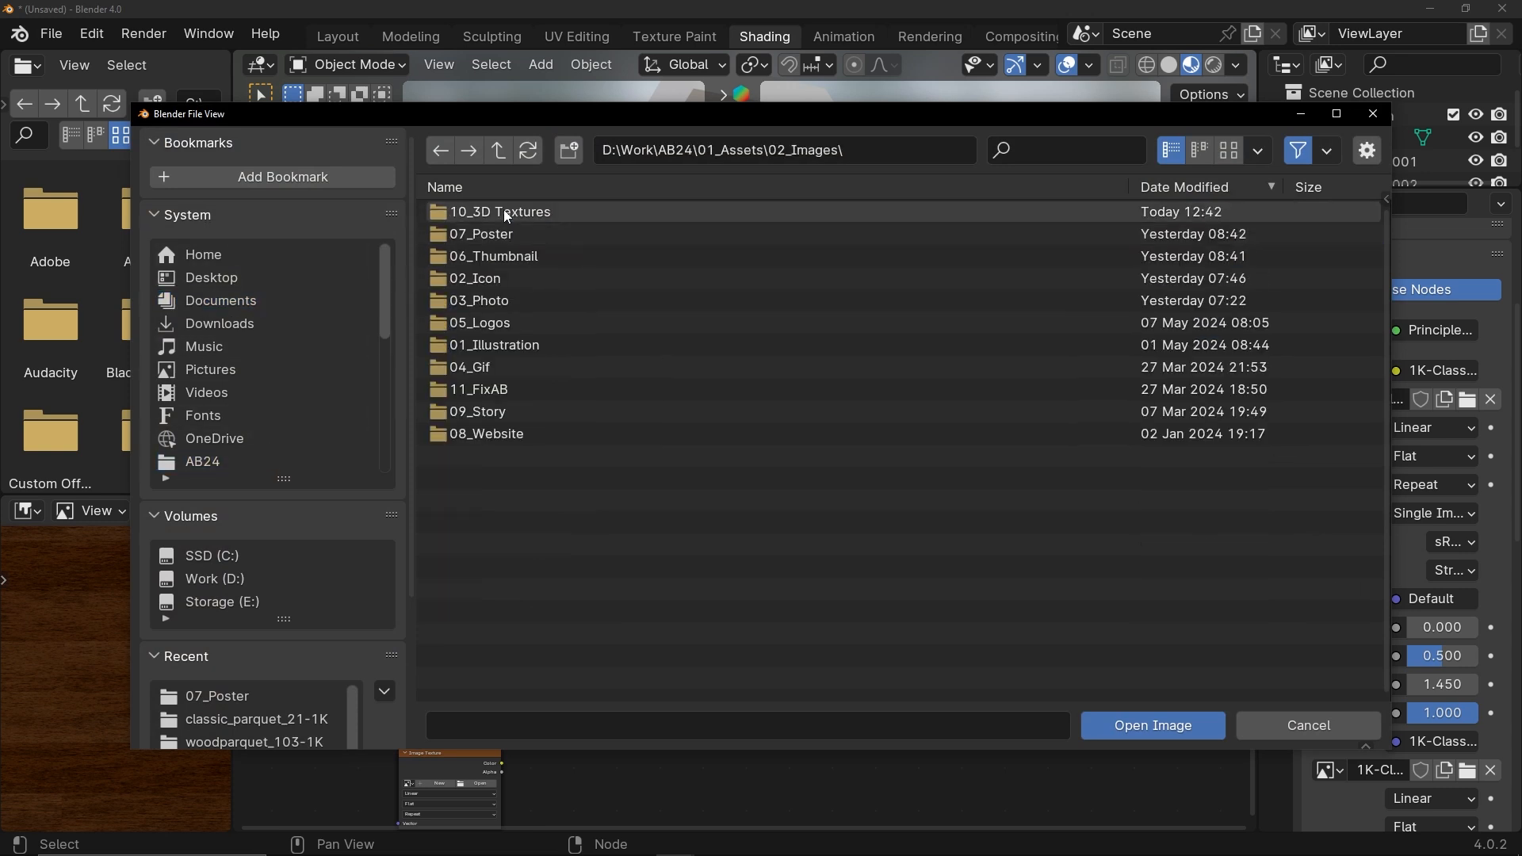
double_click(505, 212)
double_click(521, 233)
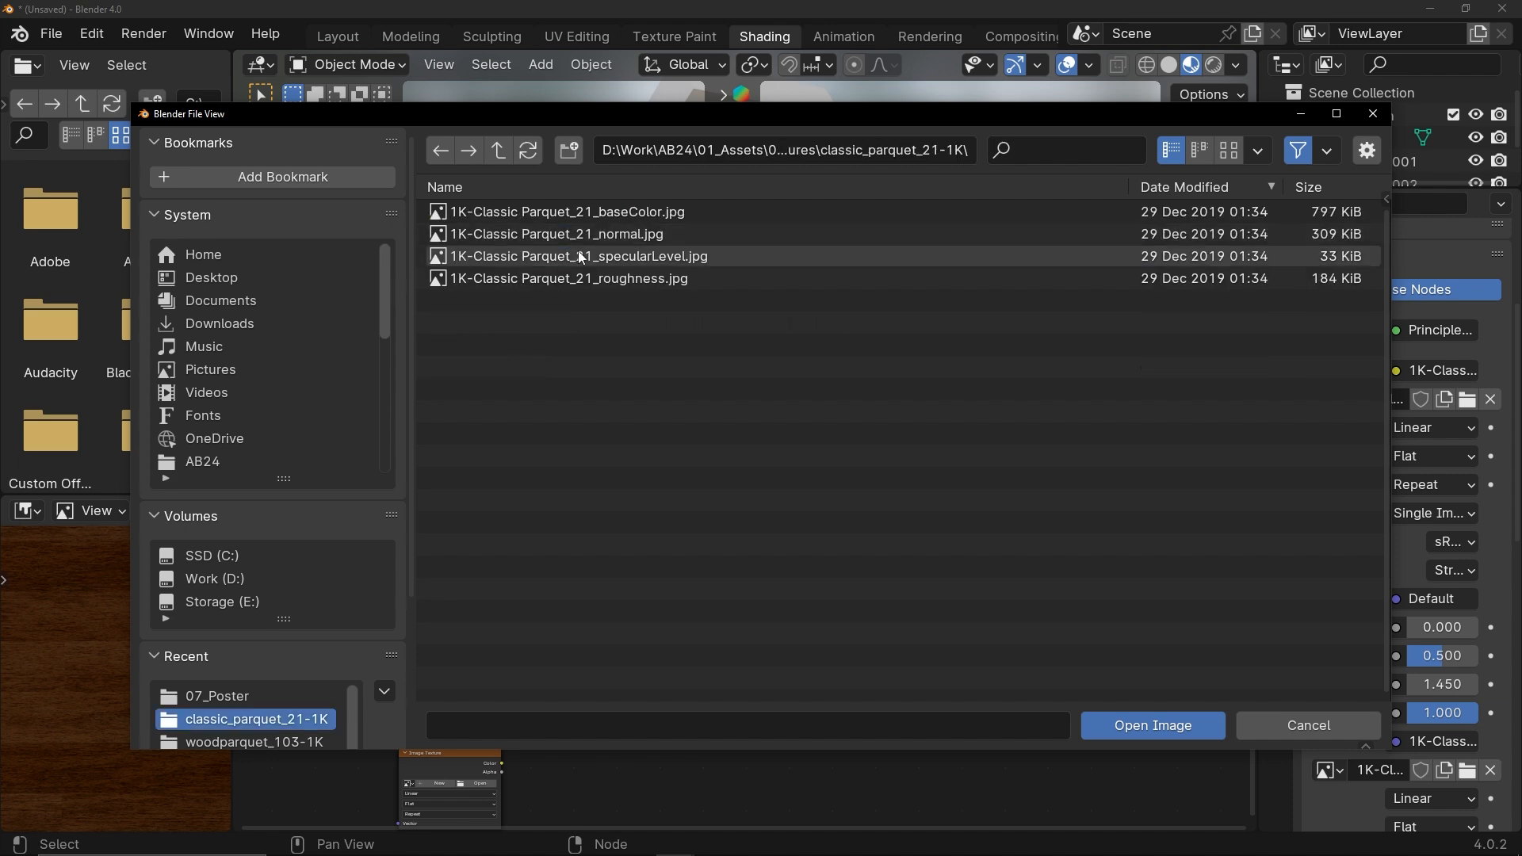
click(578, 267)
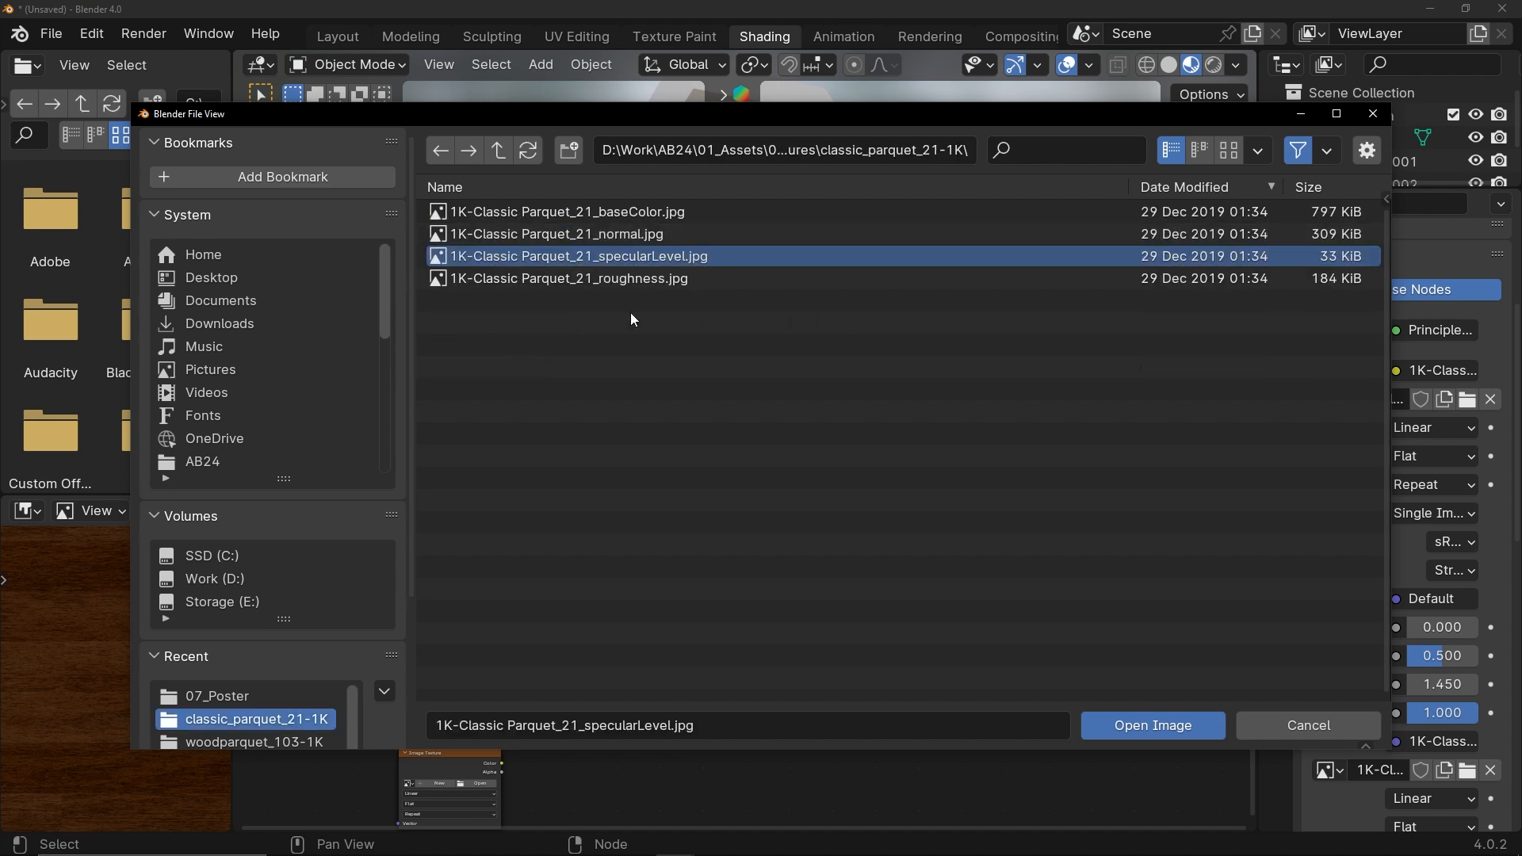
click(1146, 723)
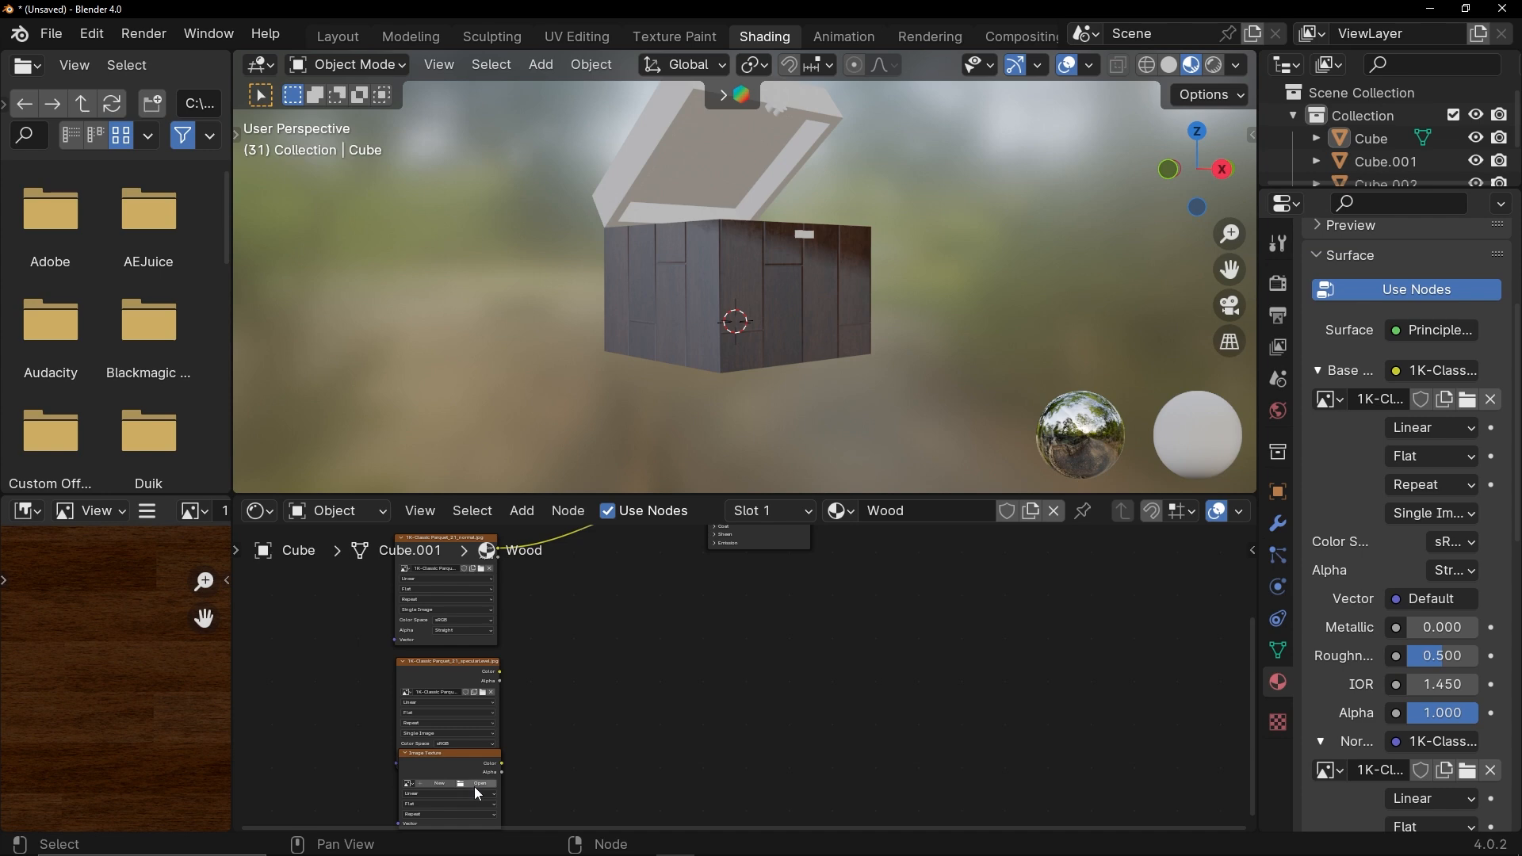
Step: Load 1K-Classic Parquet_21_roughness.jpg from the AB24 classic_parquet_21-1K folder into the remaining empty Image Texture node
click(477, 785)
click(238, 461)
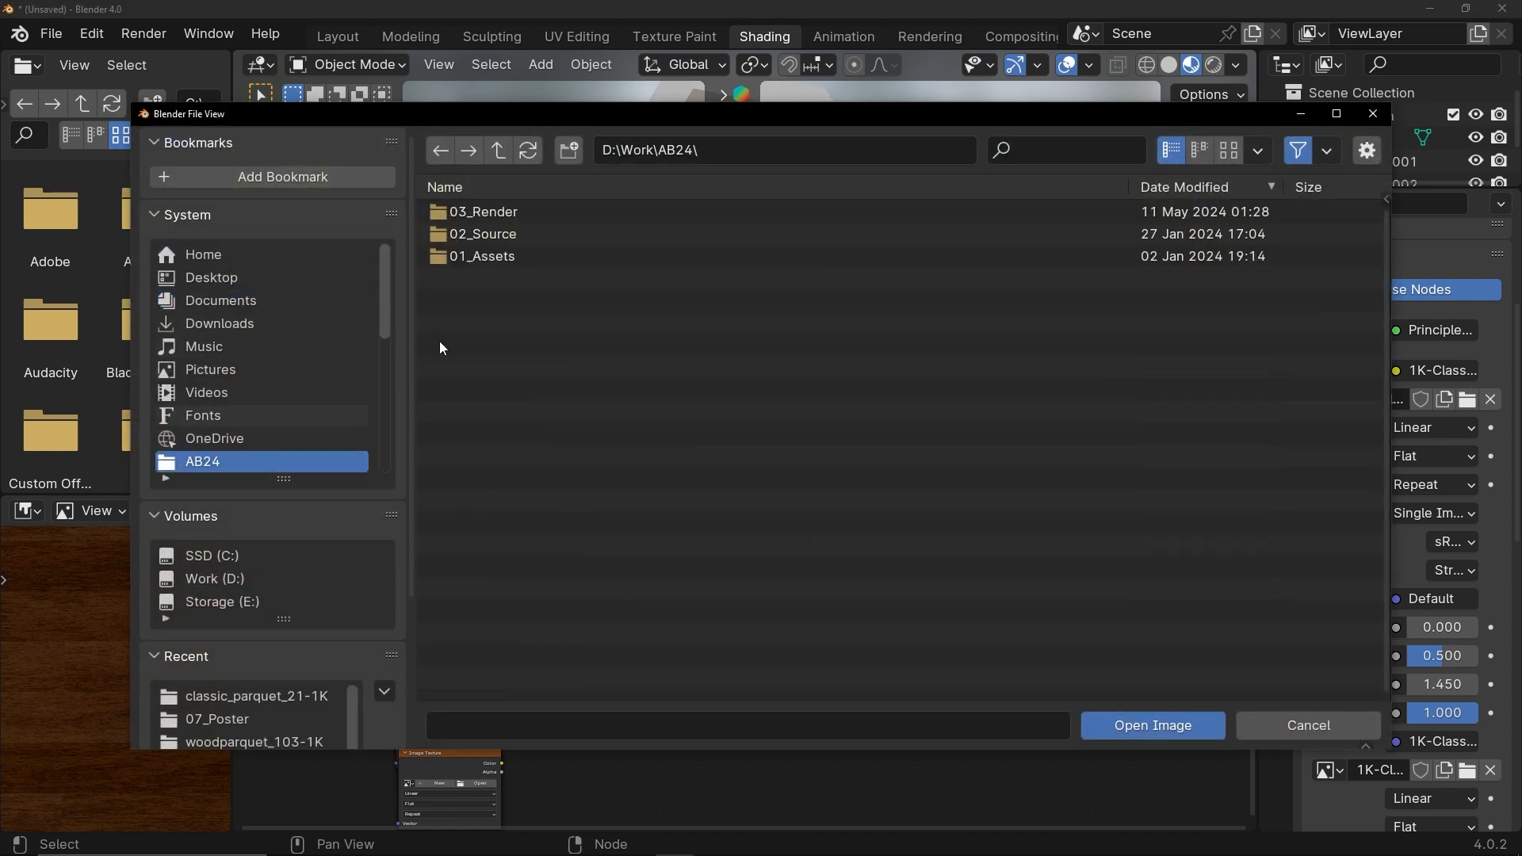
double_click(518, 254)
double_click(525, 233)
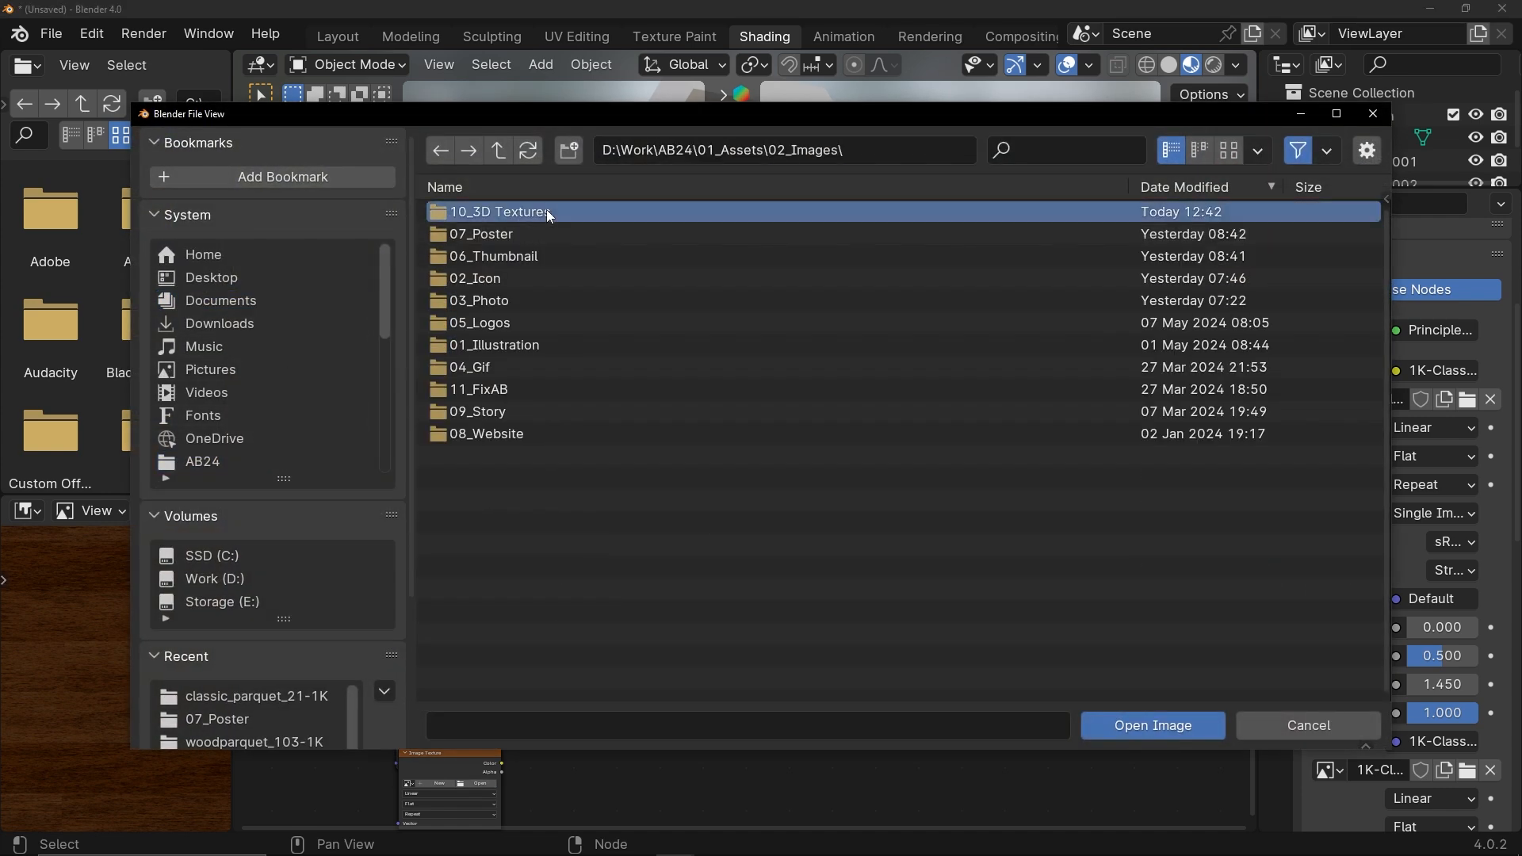
double_click(546, 209)
double_click(557, 229)
click(601, 277)
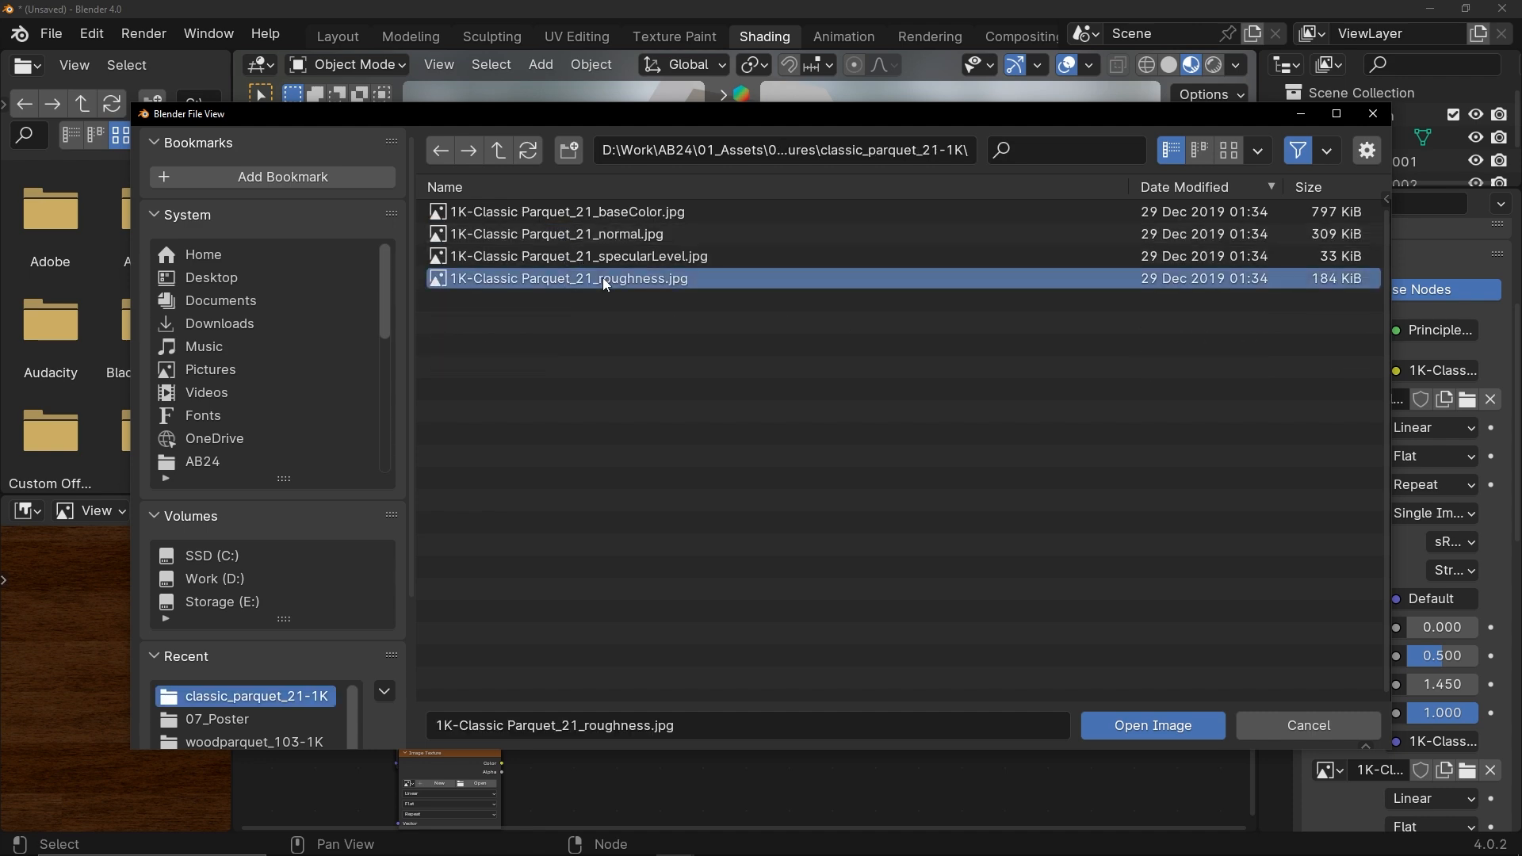
click(1164, 725)
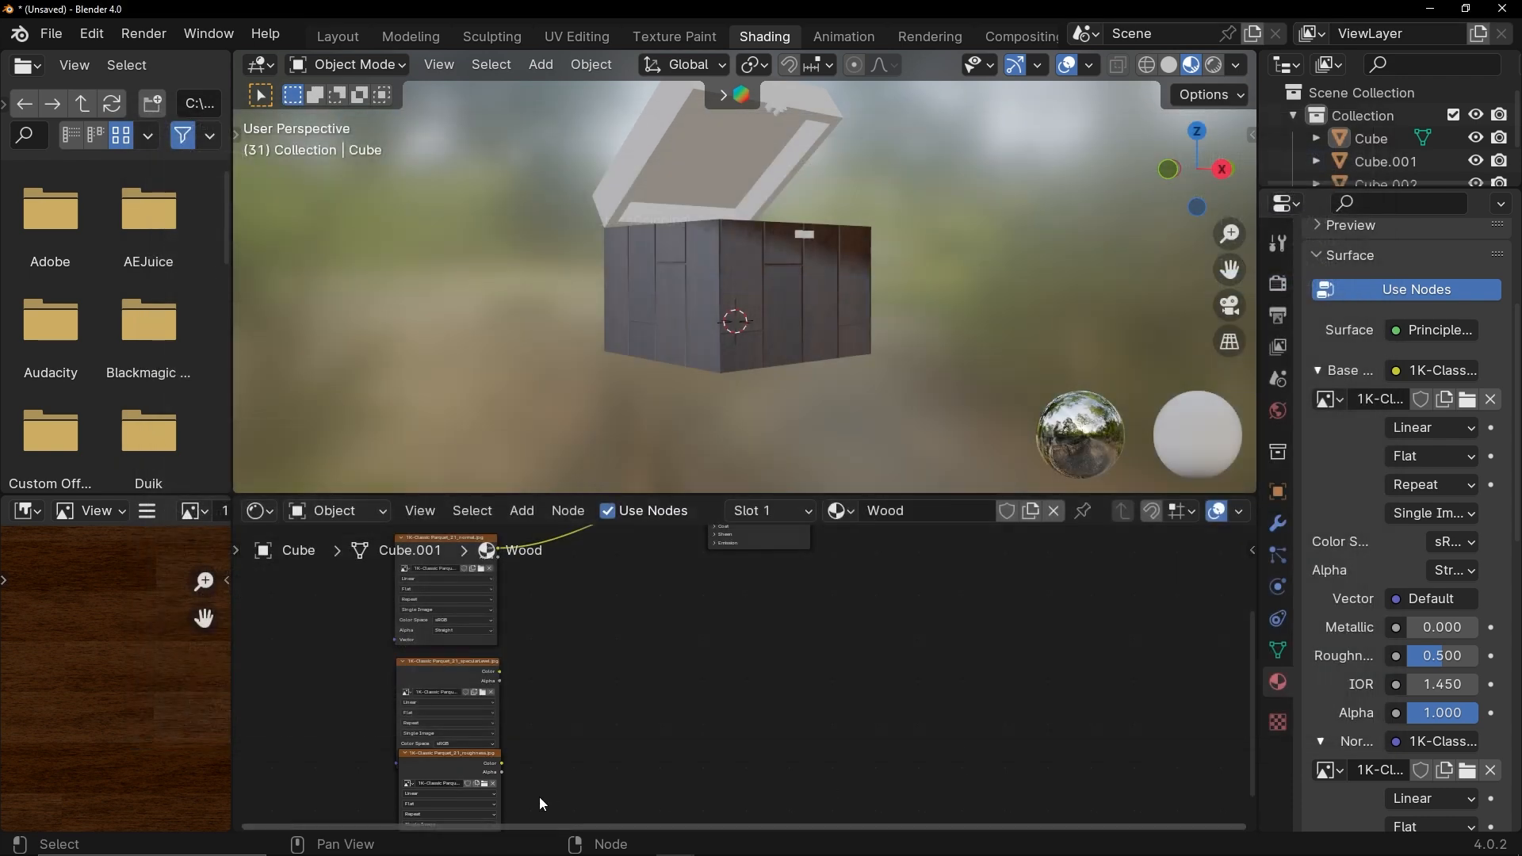
Step: Move the roughness texture node down so it sits clear below the specularLevel node
click(466, 774)
scroll(556, 692, up, 3)
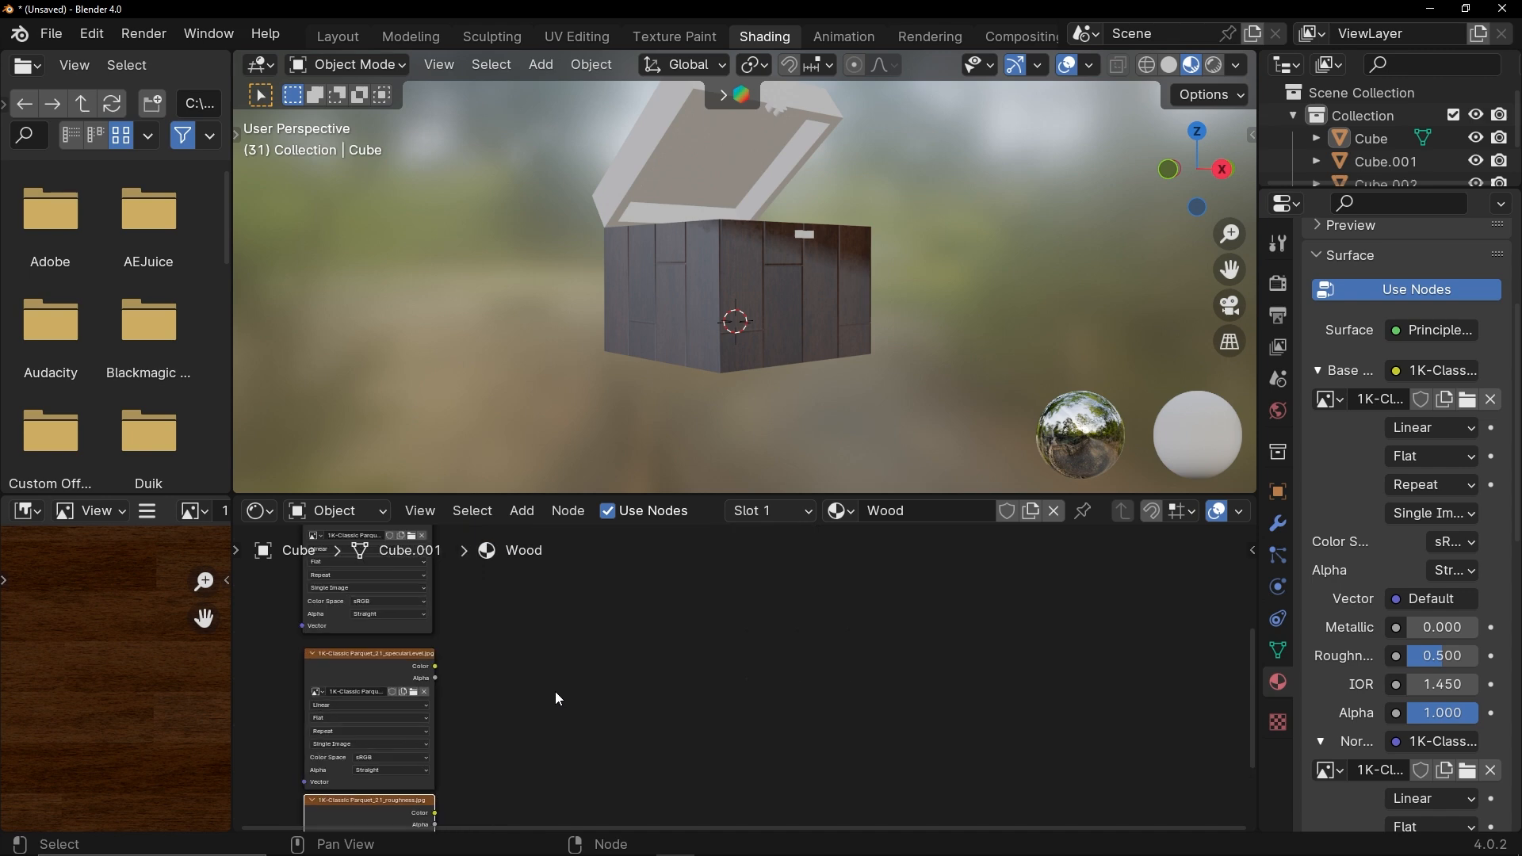
scroll(558, 691, down, 4)
middle_drag(710, 616, 655, 764)
scroll(695, 670, up, 4)
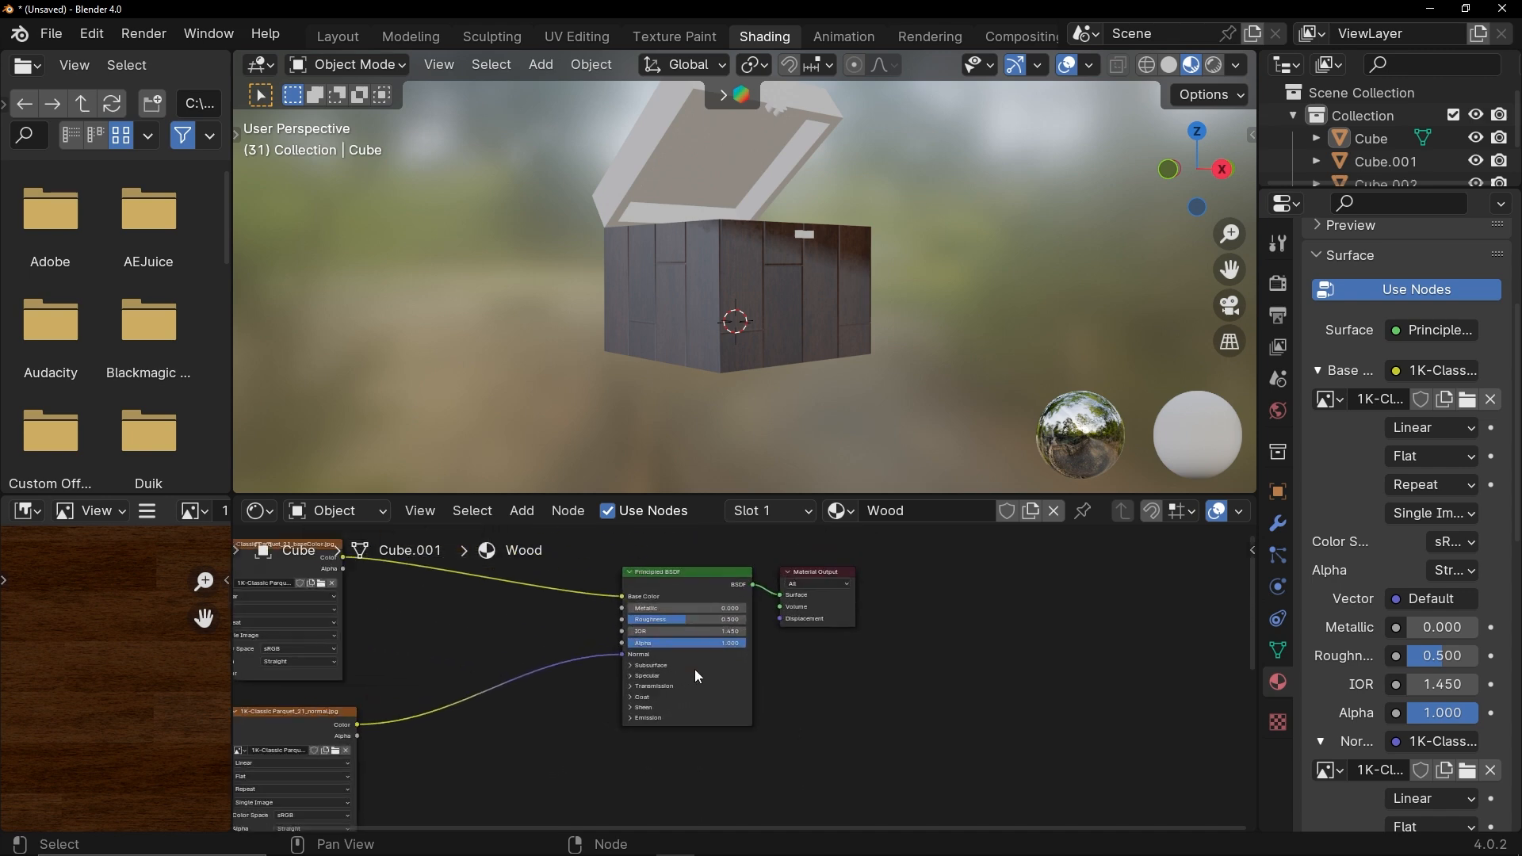
scroll(574, 655, down, 3)
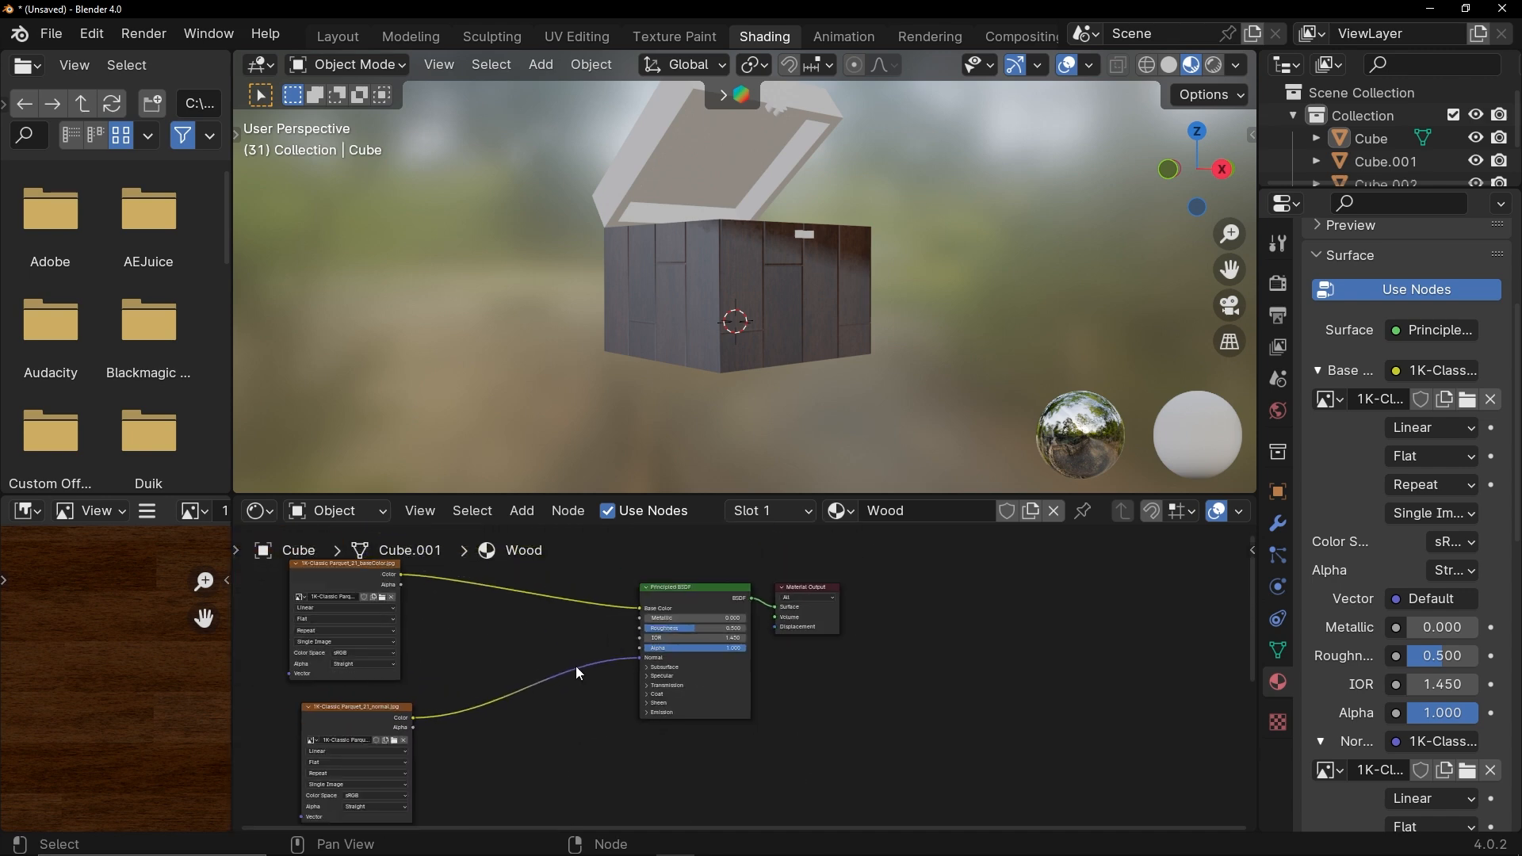
Step: Connect the roughness texture's Color output to the Principled BSDF's Roughness input
middle_drag(573, 749, 576, 579)
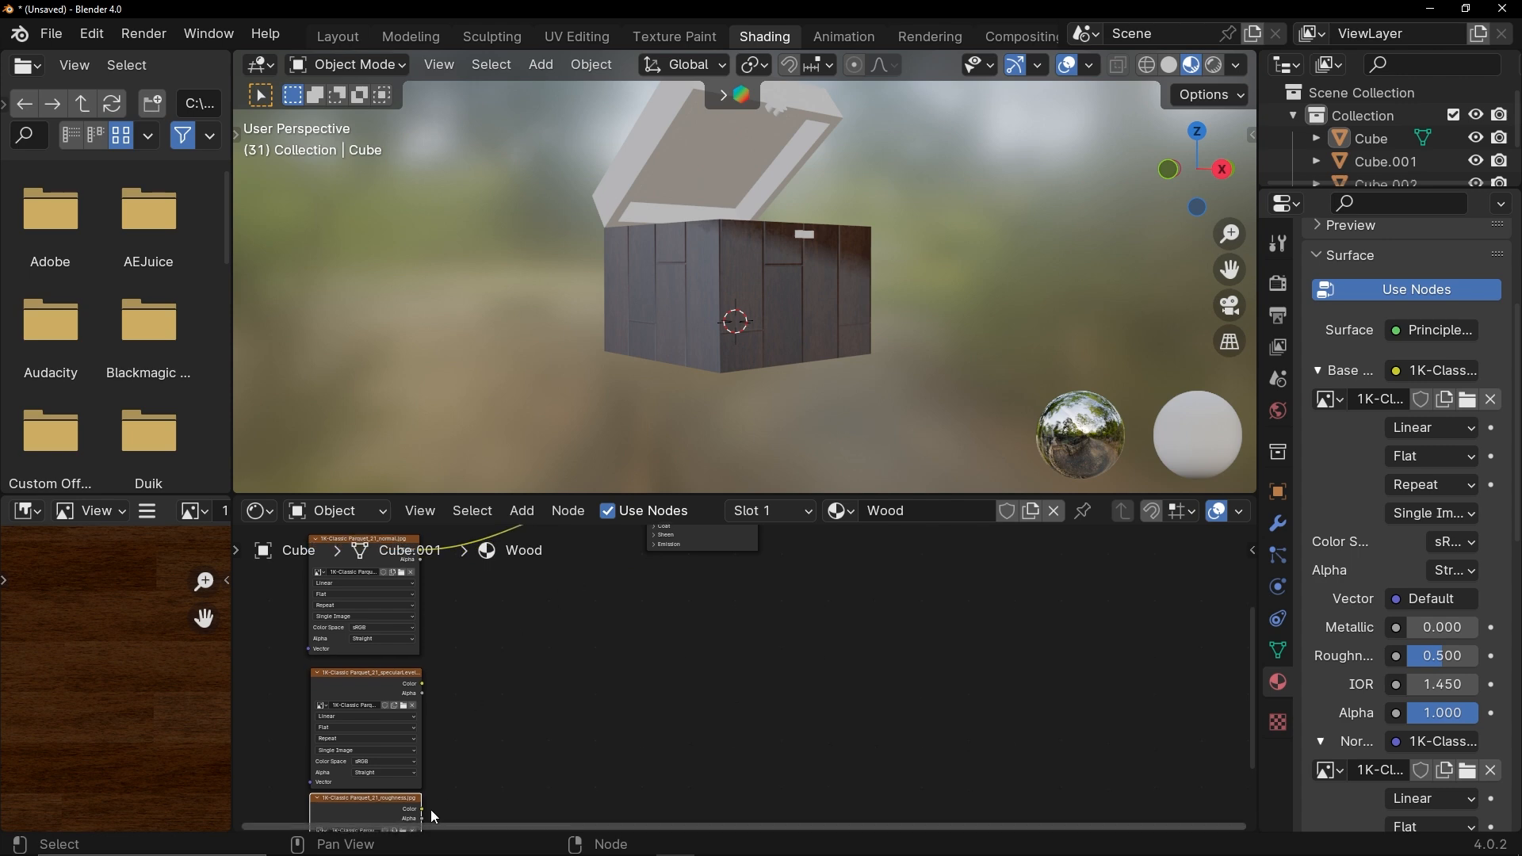
drag(423, 810, 645, 730)
scroll(774, 284, up, 5)
middle_drag(774, 284, 840, 292)
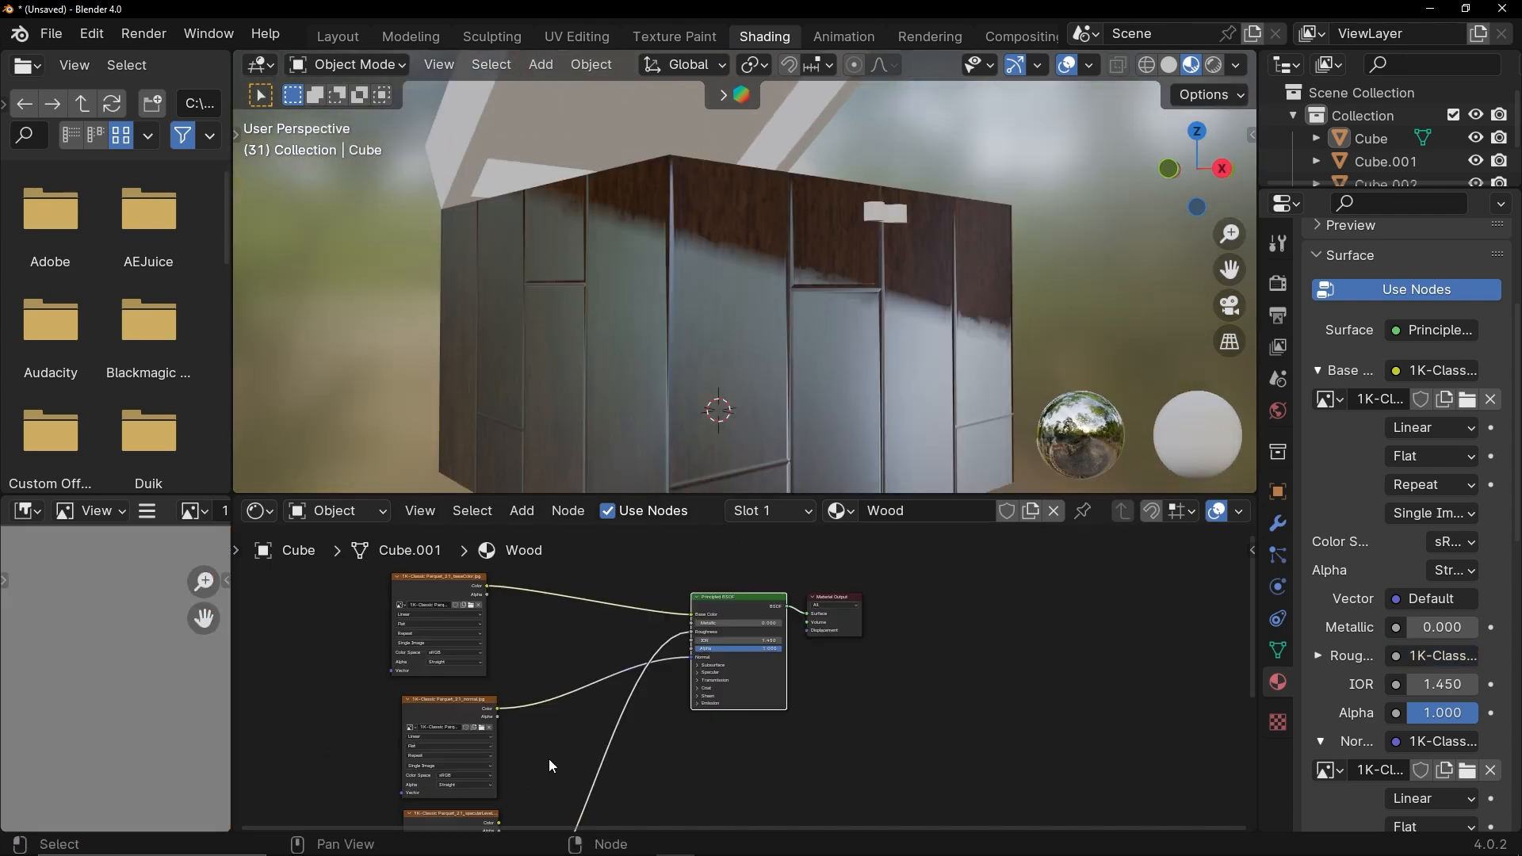
Step: Expand the Principled BSDF's Specular section and connect the specularLevel texture's Color output to IOR Level
shift+middle_drag(541, 716, 535, 686)
shift+middle_drag(522, 740, 520, 710)
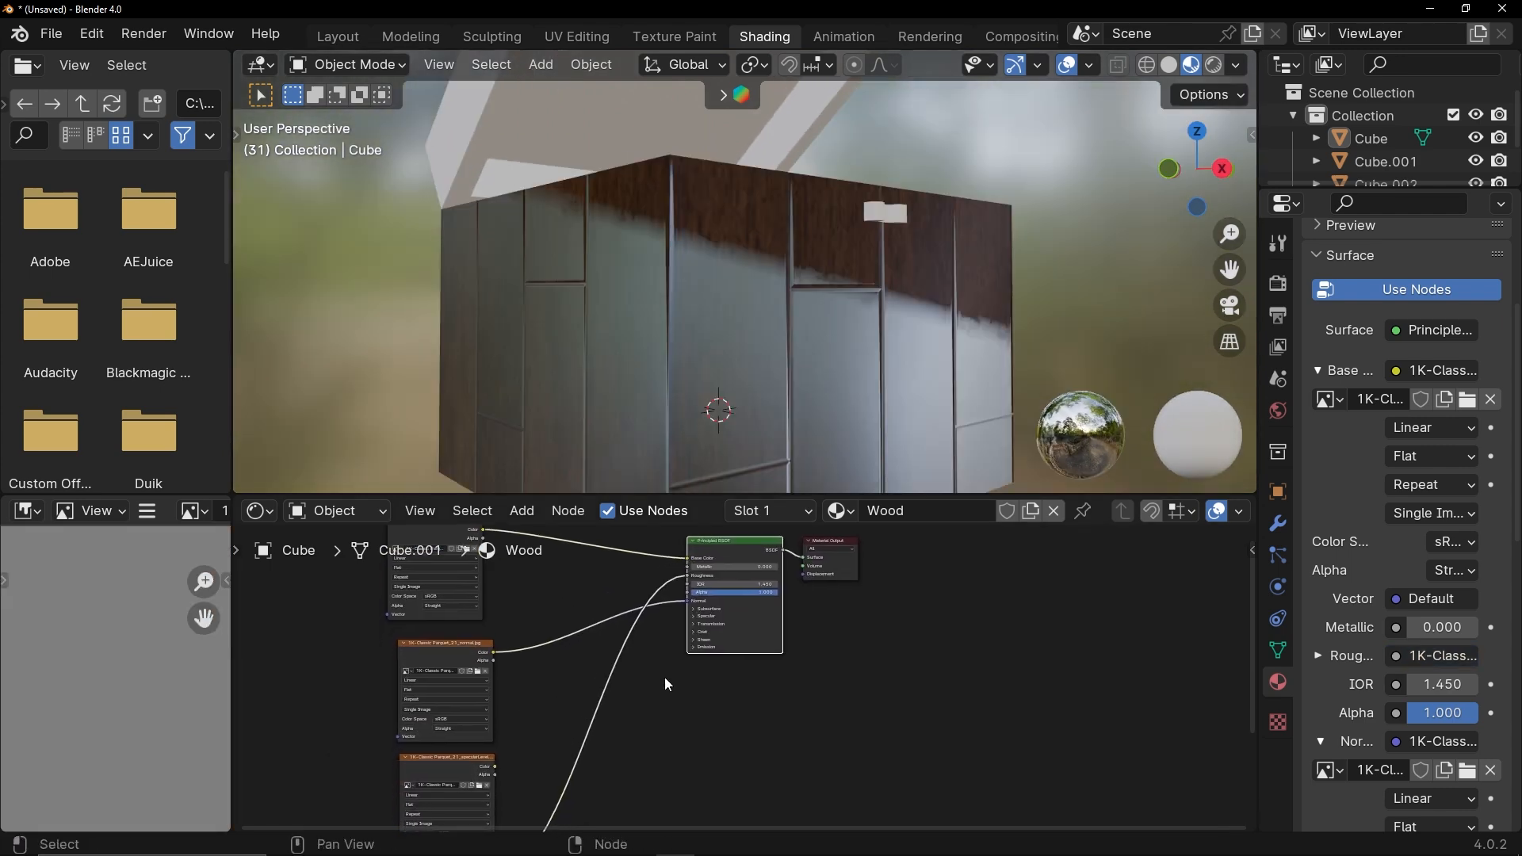
scroll(682, 655, up, 2)
click(680, 594)
shift+middle_drag(649, 645, 691, 617)
drag(422, 761, 683, 583)
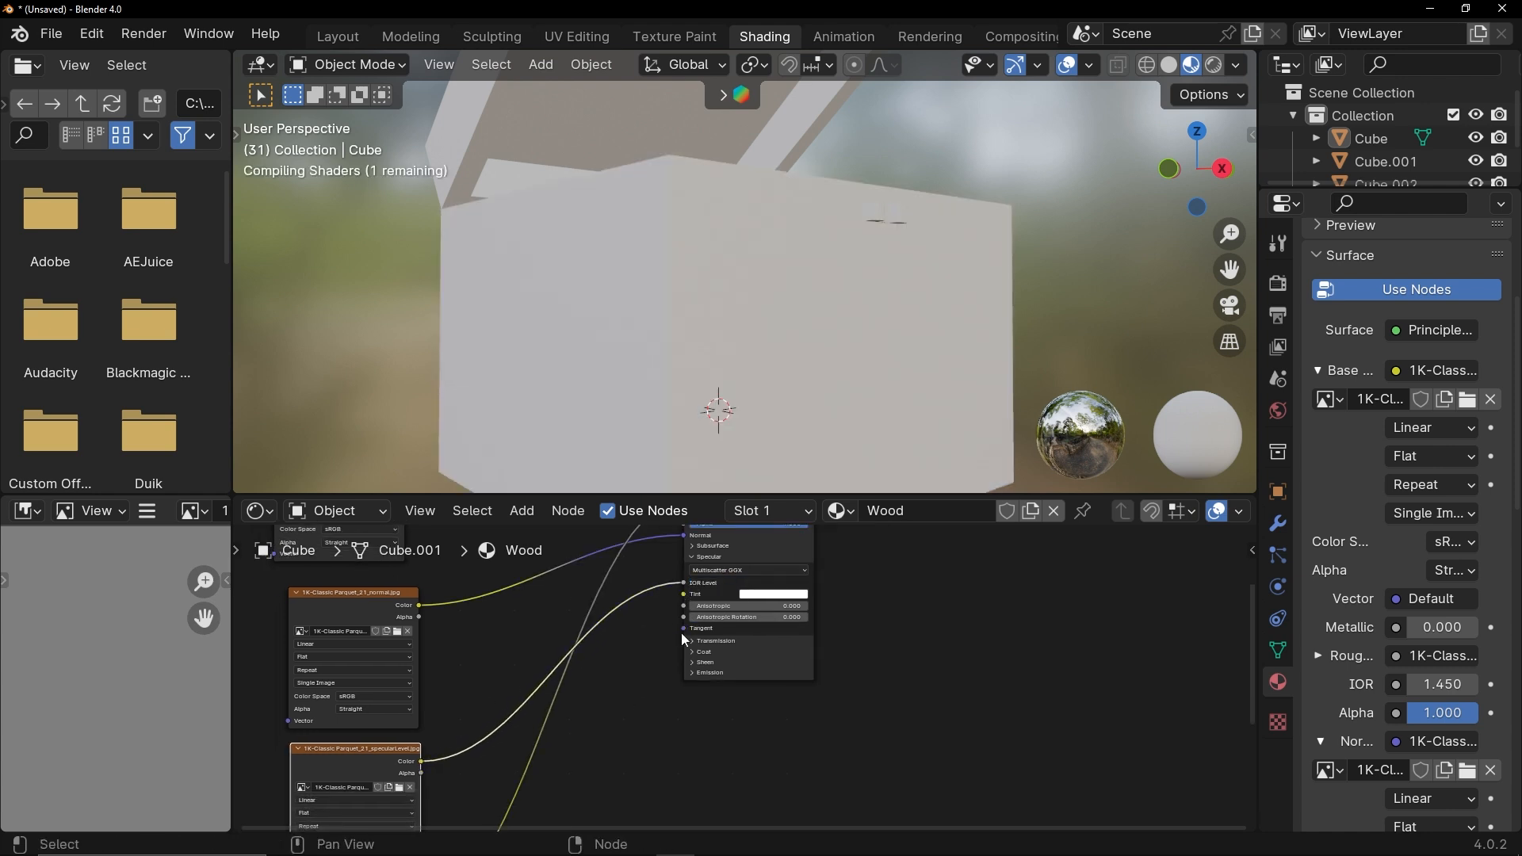
Step: Assign the existing Wood material to the chest lid
scroll(714, 666, down, 2)
middle_drag(801, 215, 753, 374)
scroll(775, 296, down, 2)
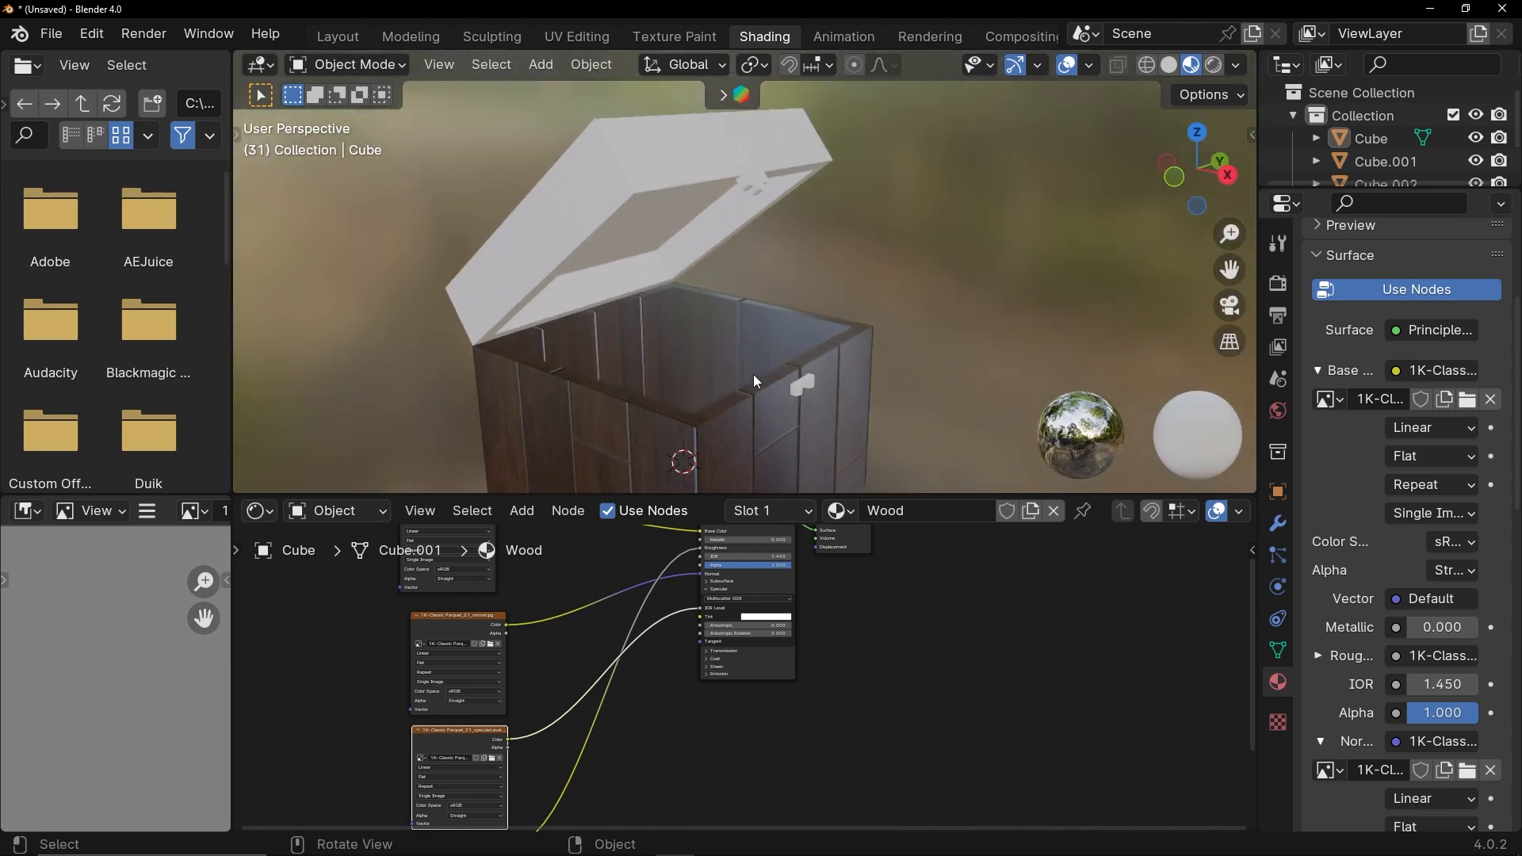
shift+middle_drag(739, 234, 683, 265)
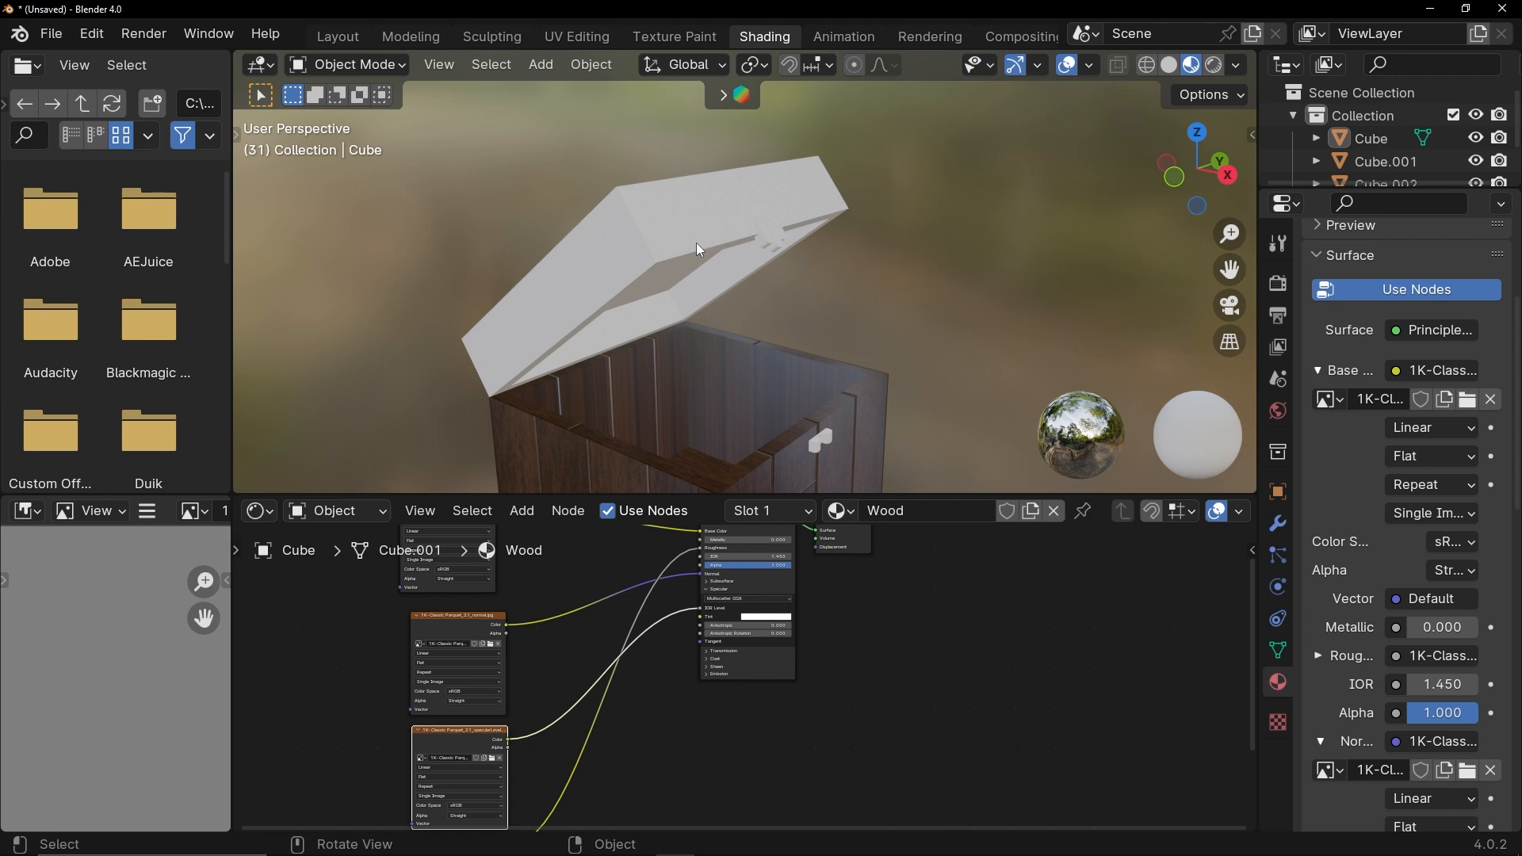
click(696, 243)
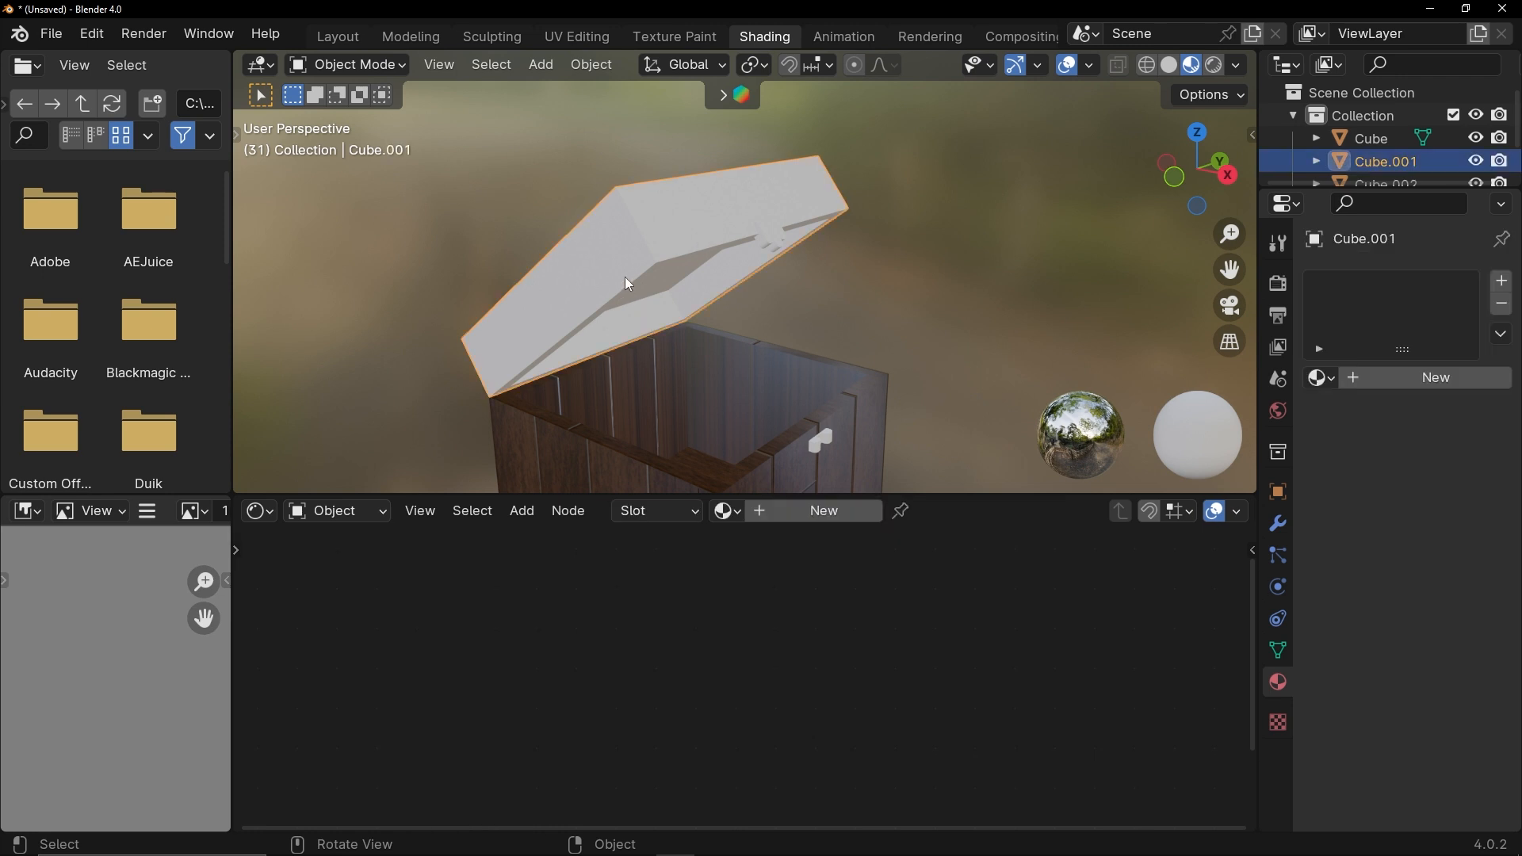
middle_drag(813, 402, 708, 363)
scroll(708, 363, down, 3)
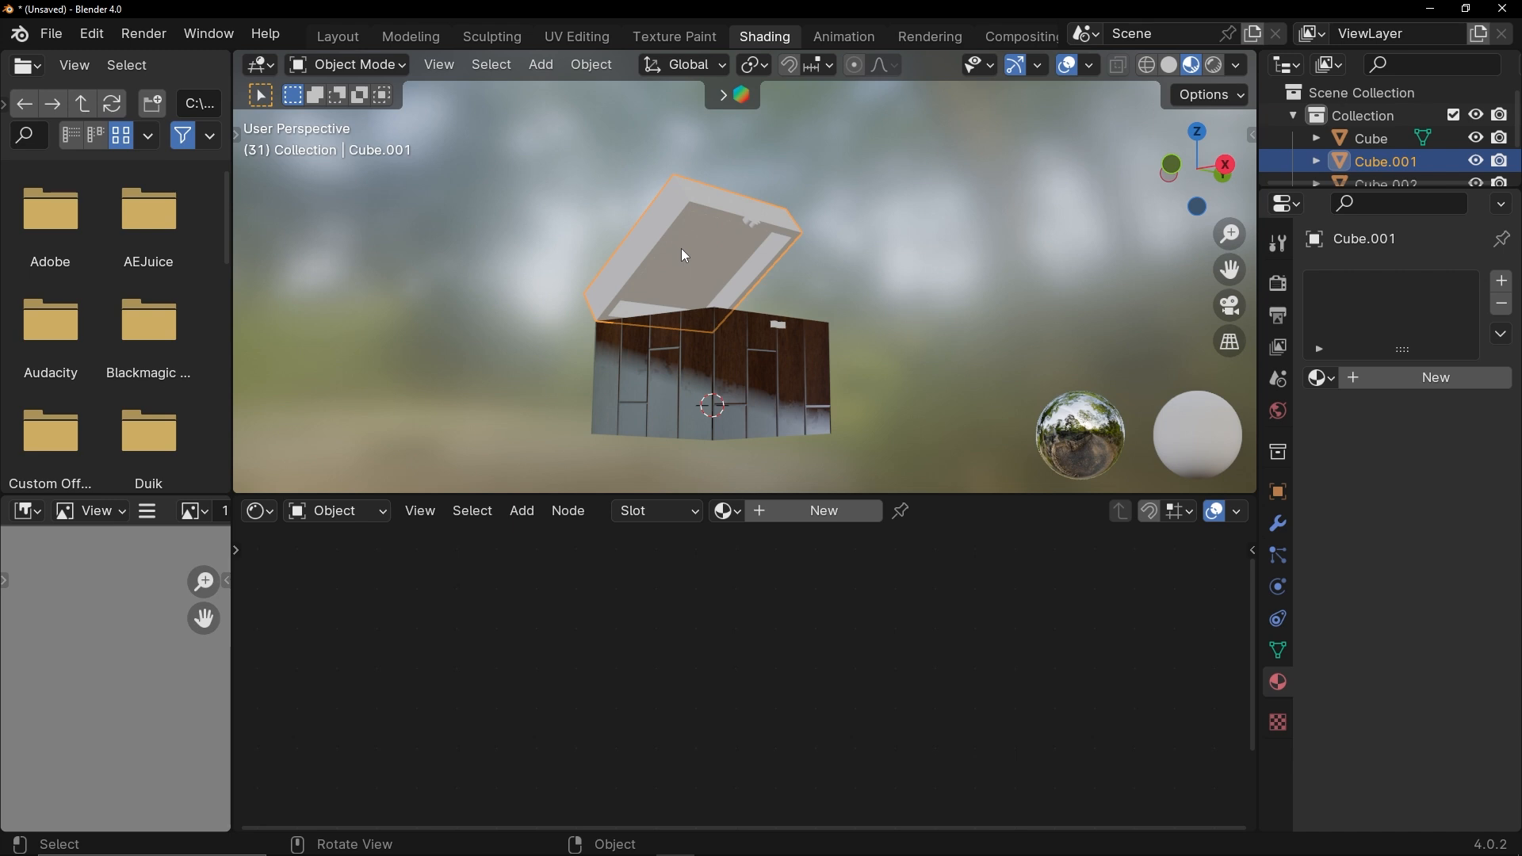
click(722, 371)
click(678, 247)
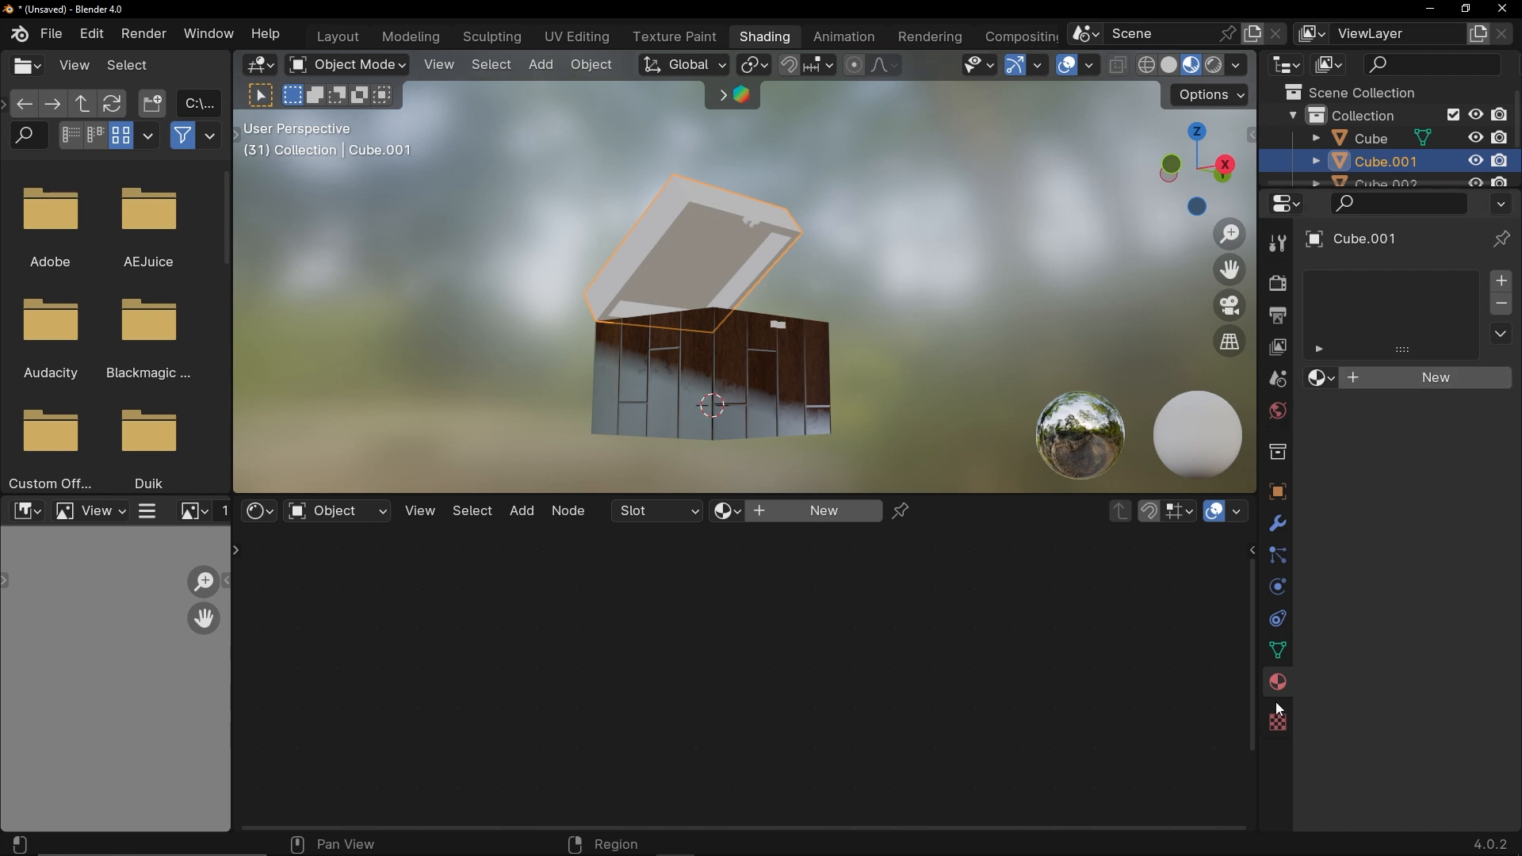
click(1324, 379)
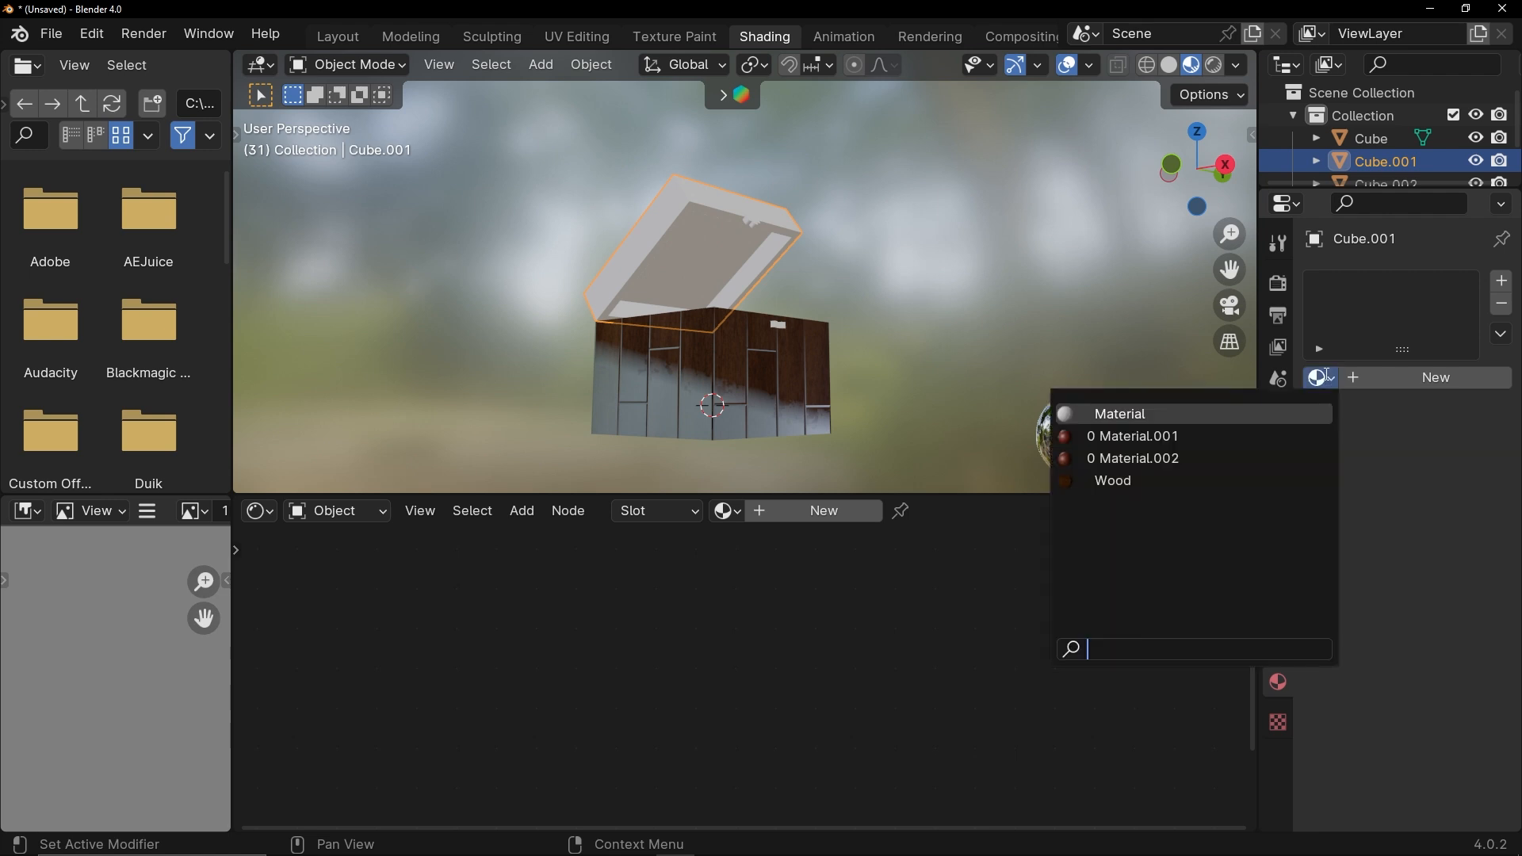
click(1113, 483)
Step: In the Layout workspace, give the latch piece on the chest body a new material with a Glossy BSDF surface
middle_drag(761, 317, 705, 312)
click(763, 357)
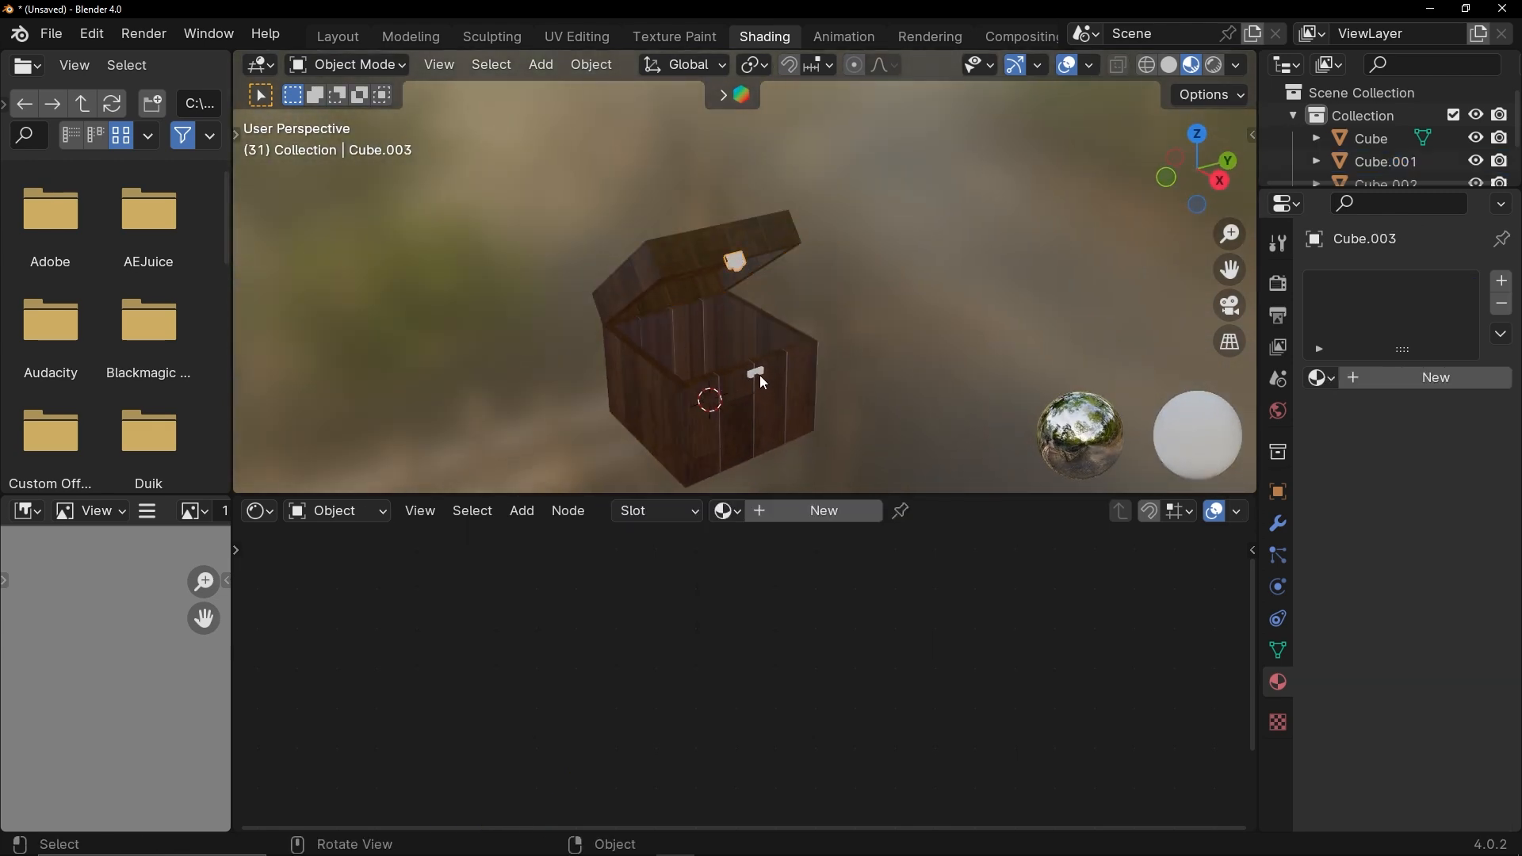
click(761, 372)
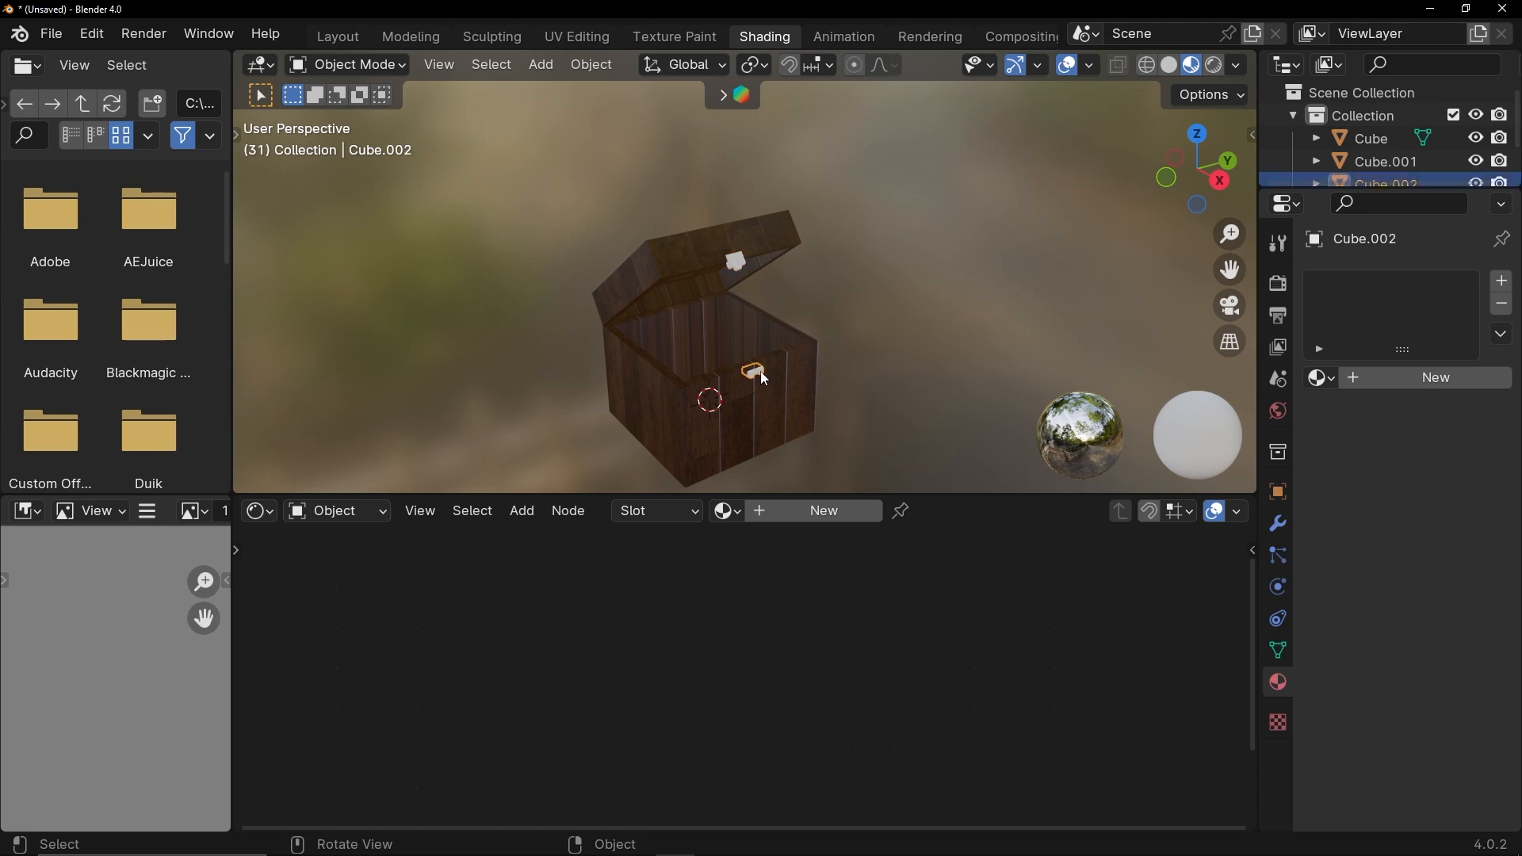
click(338, 36)
drag(641, 423, 698, 458)
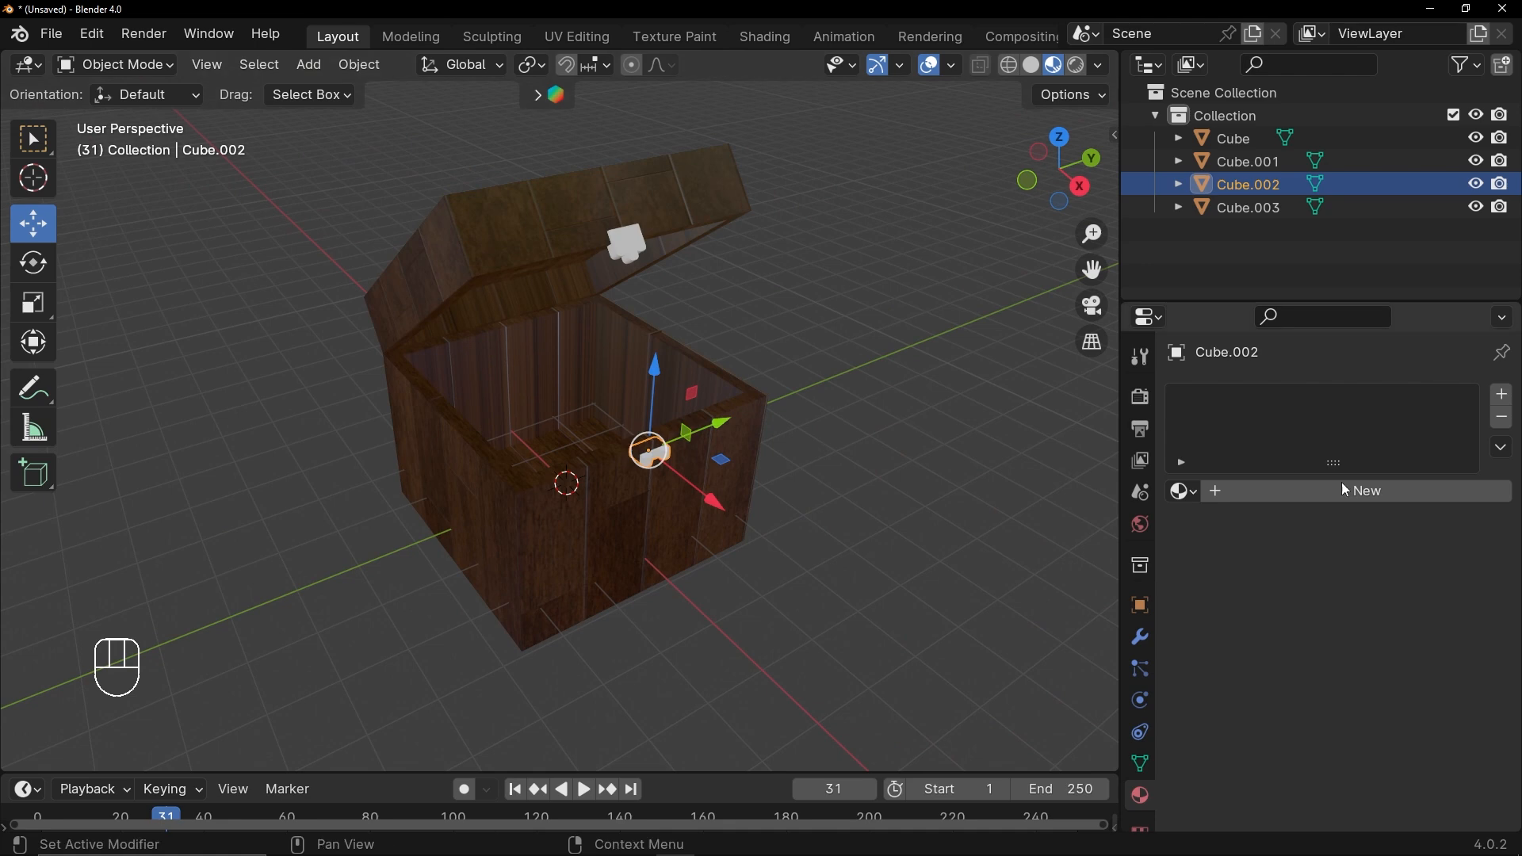
click(1268, 491)
click(1350, 639)
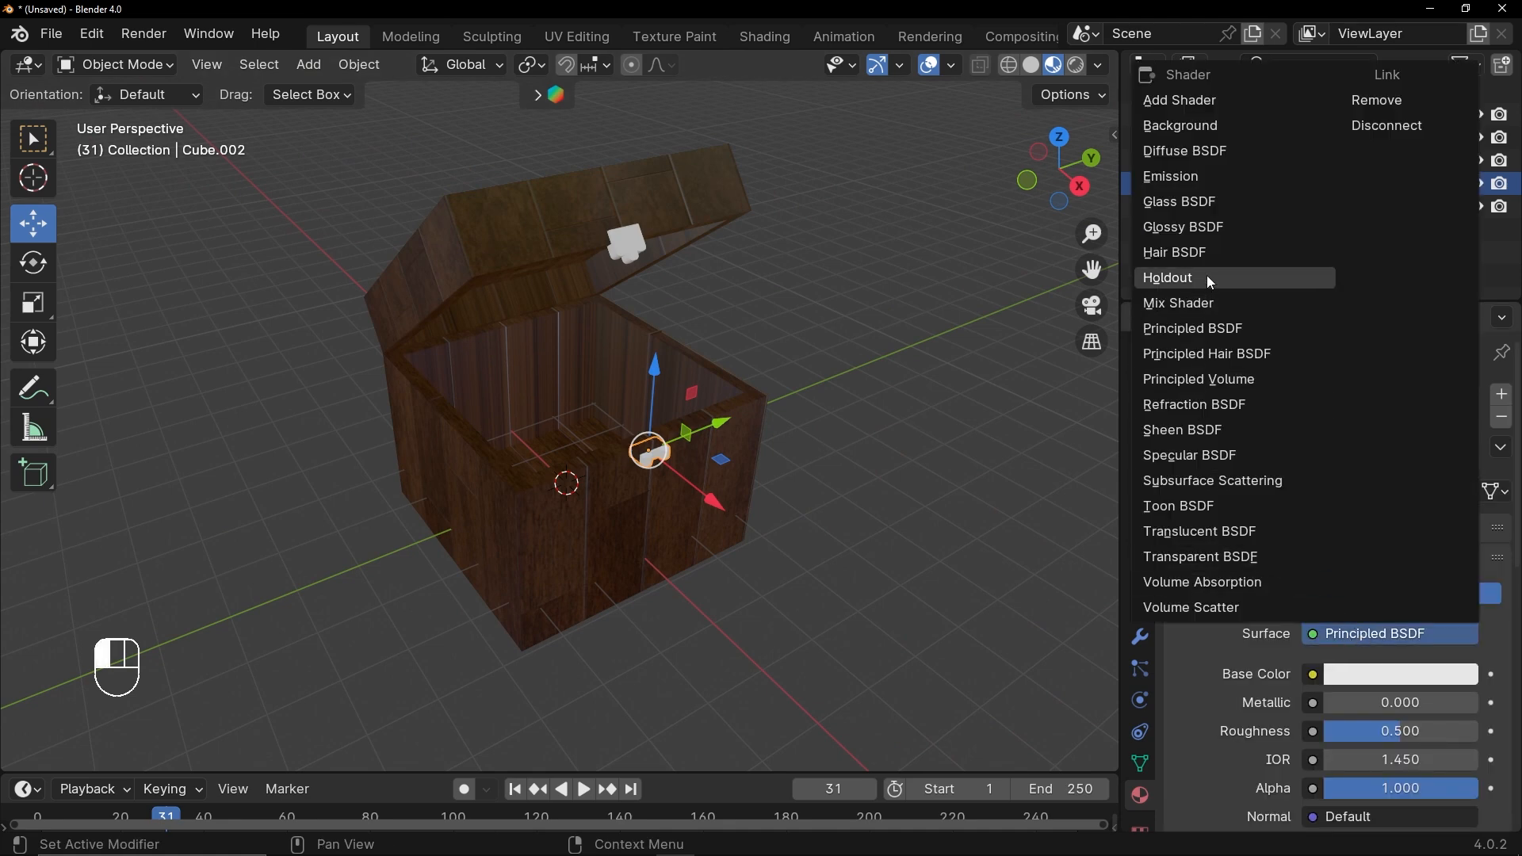
click(1219, 230)
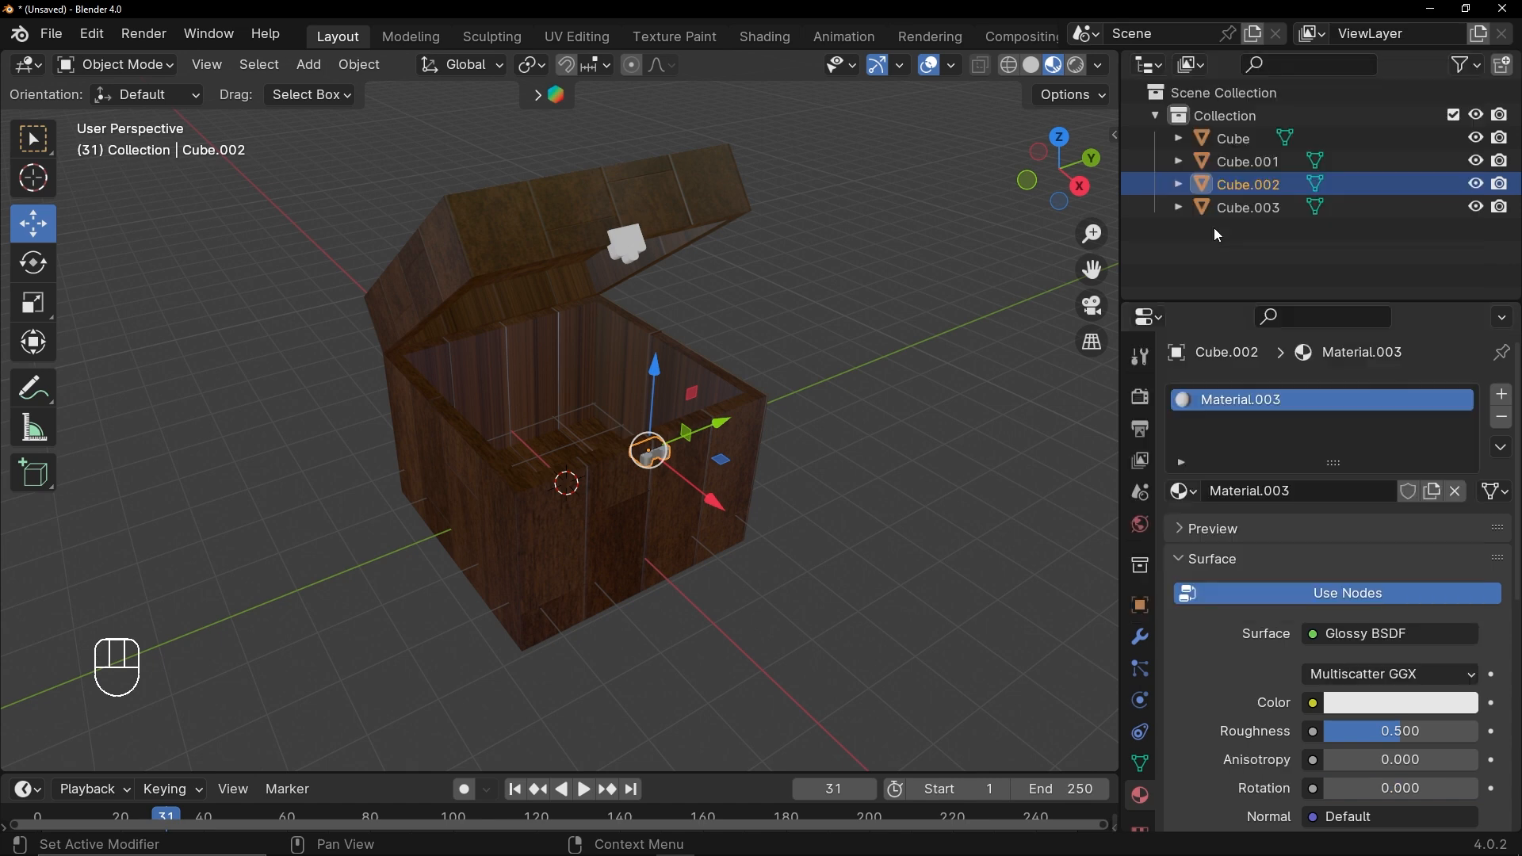
Step: Set the latch material's color to gold with hue 0.088 and saturation 0.897
click(1380, 704)
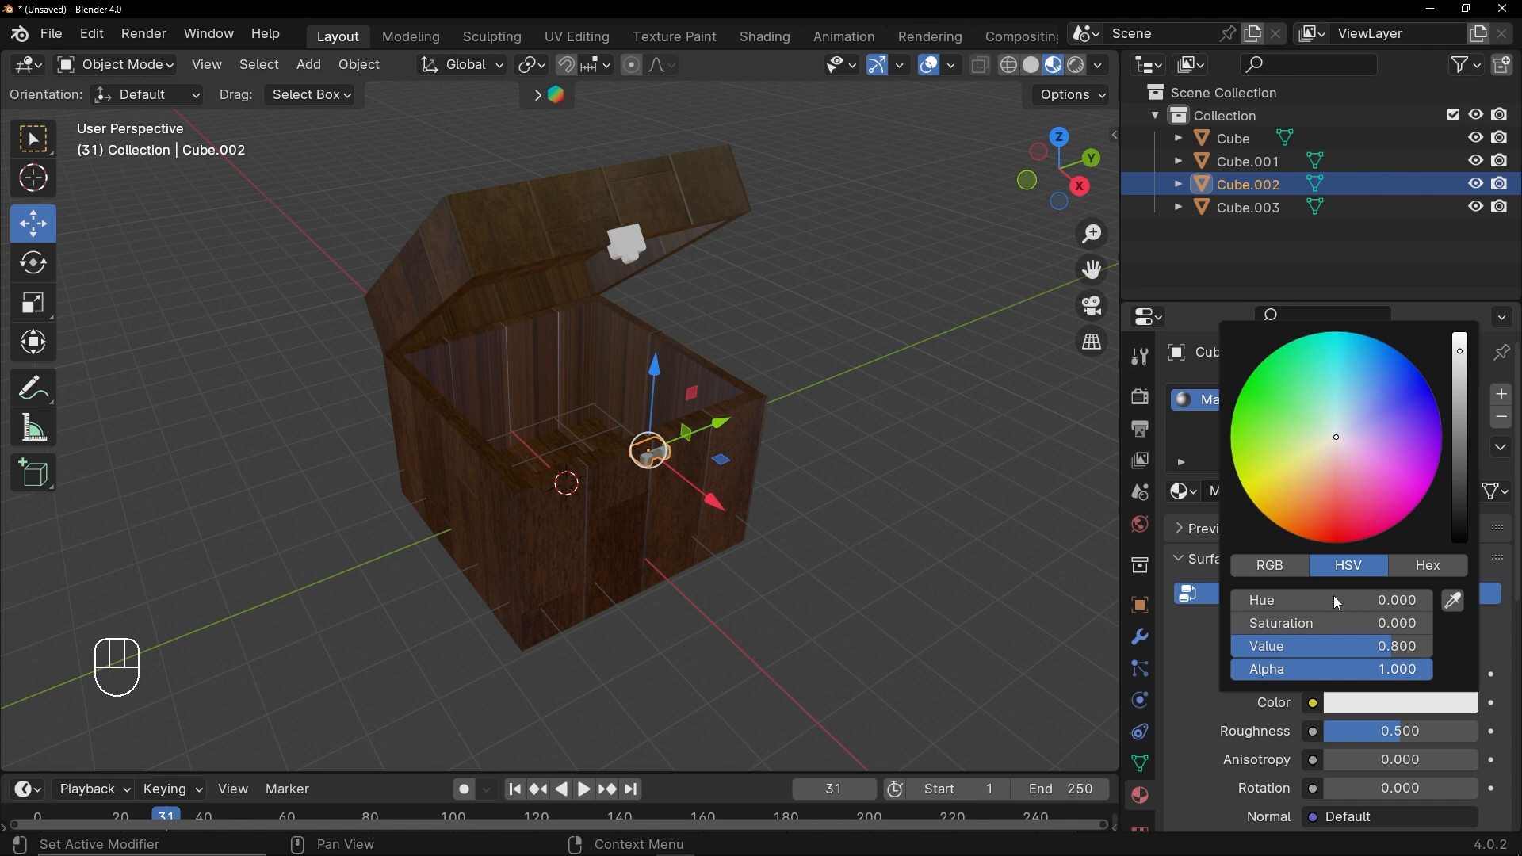
drag(1321, 459, 1293, 490)
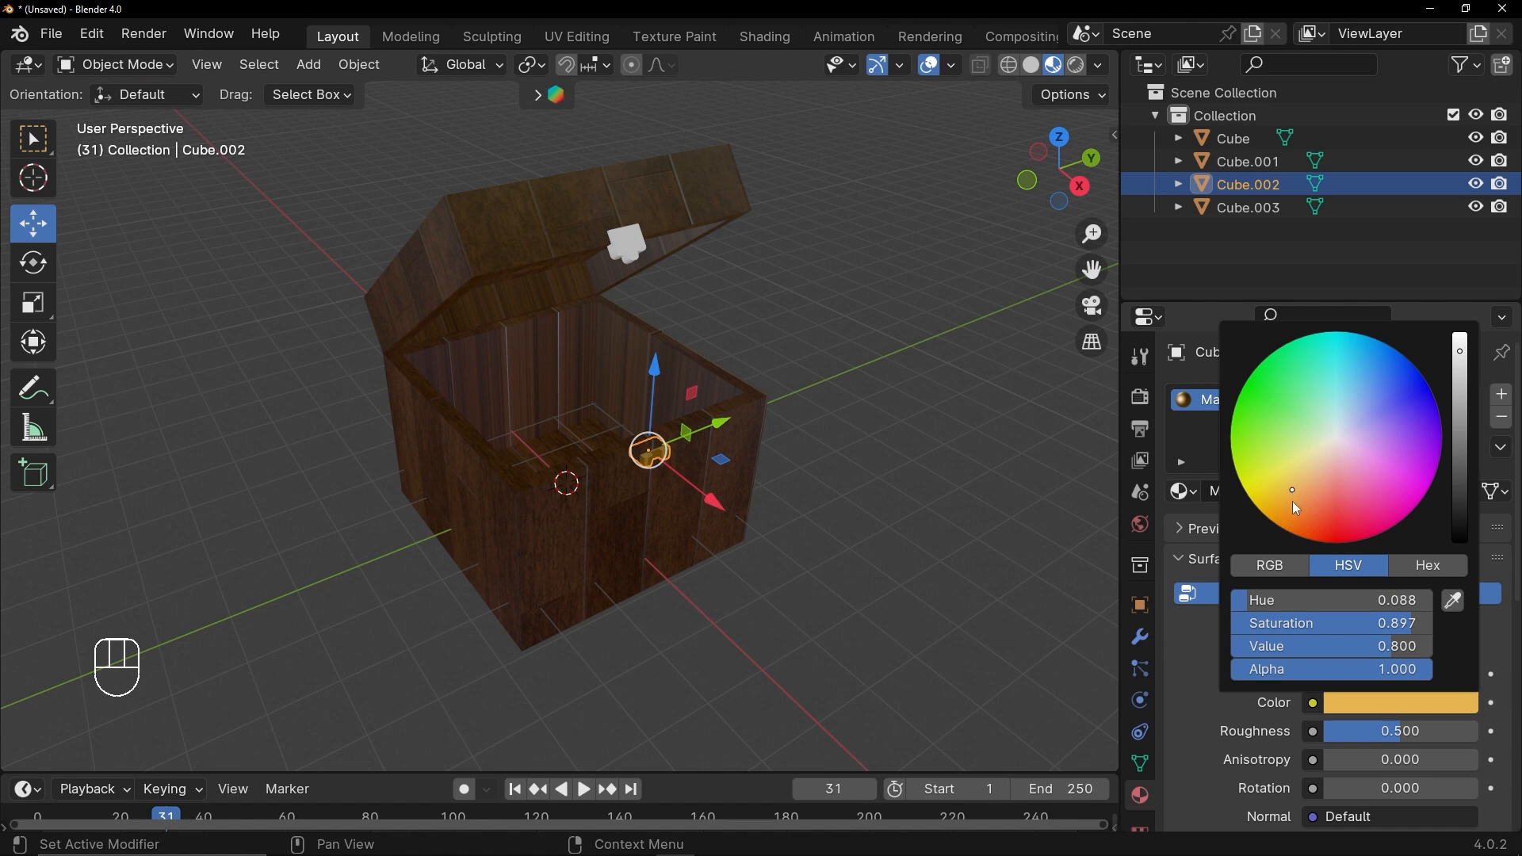
click(1200, 665)
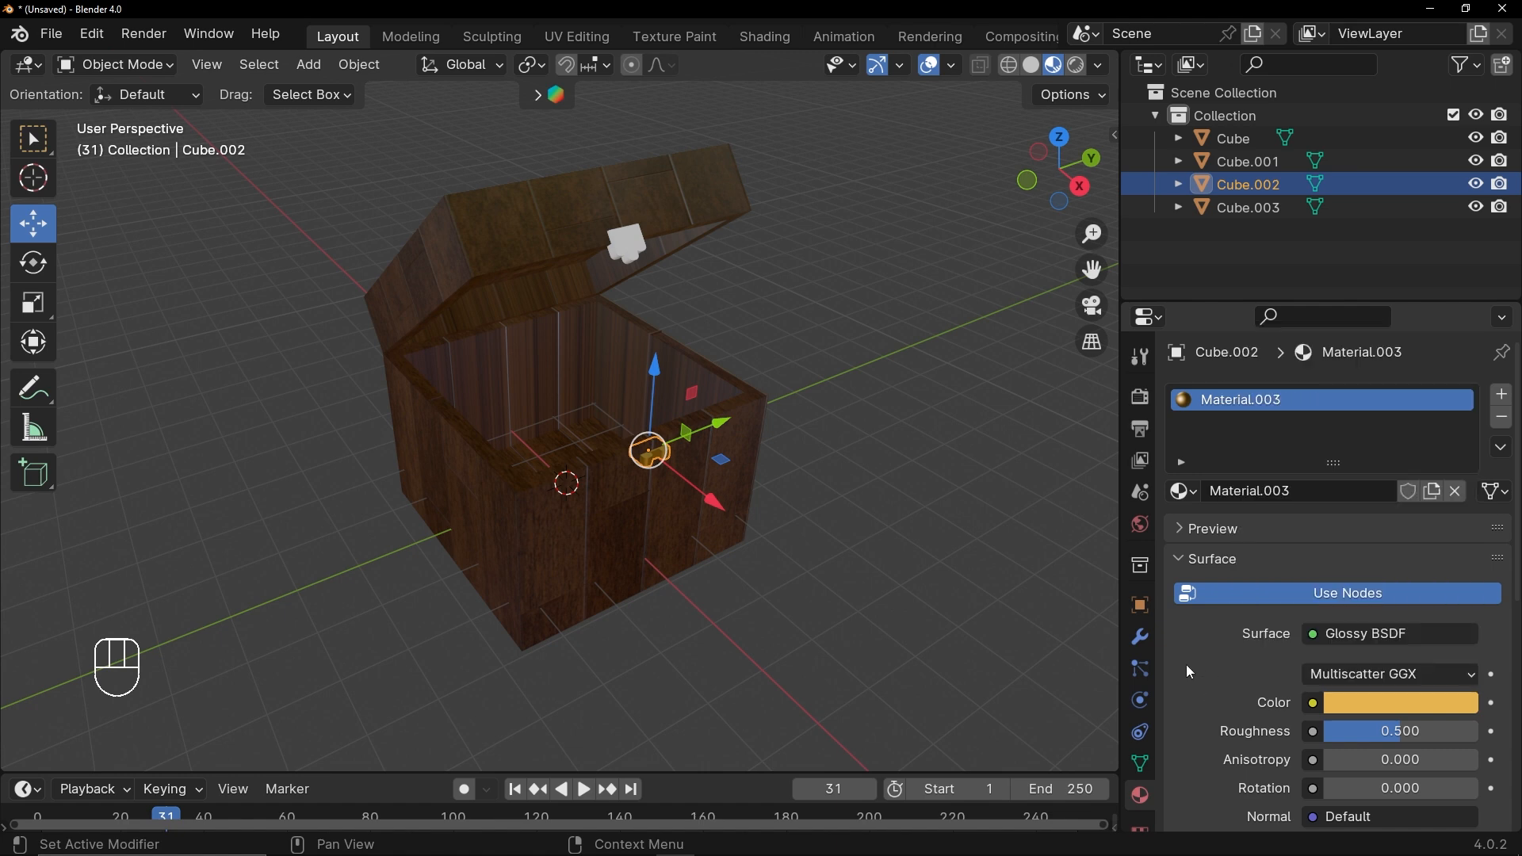
Step: Assign the gold Material.003 to the latch piece on the lid and deselect it
click(621, 235)
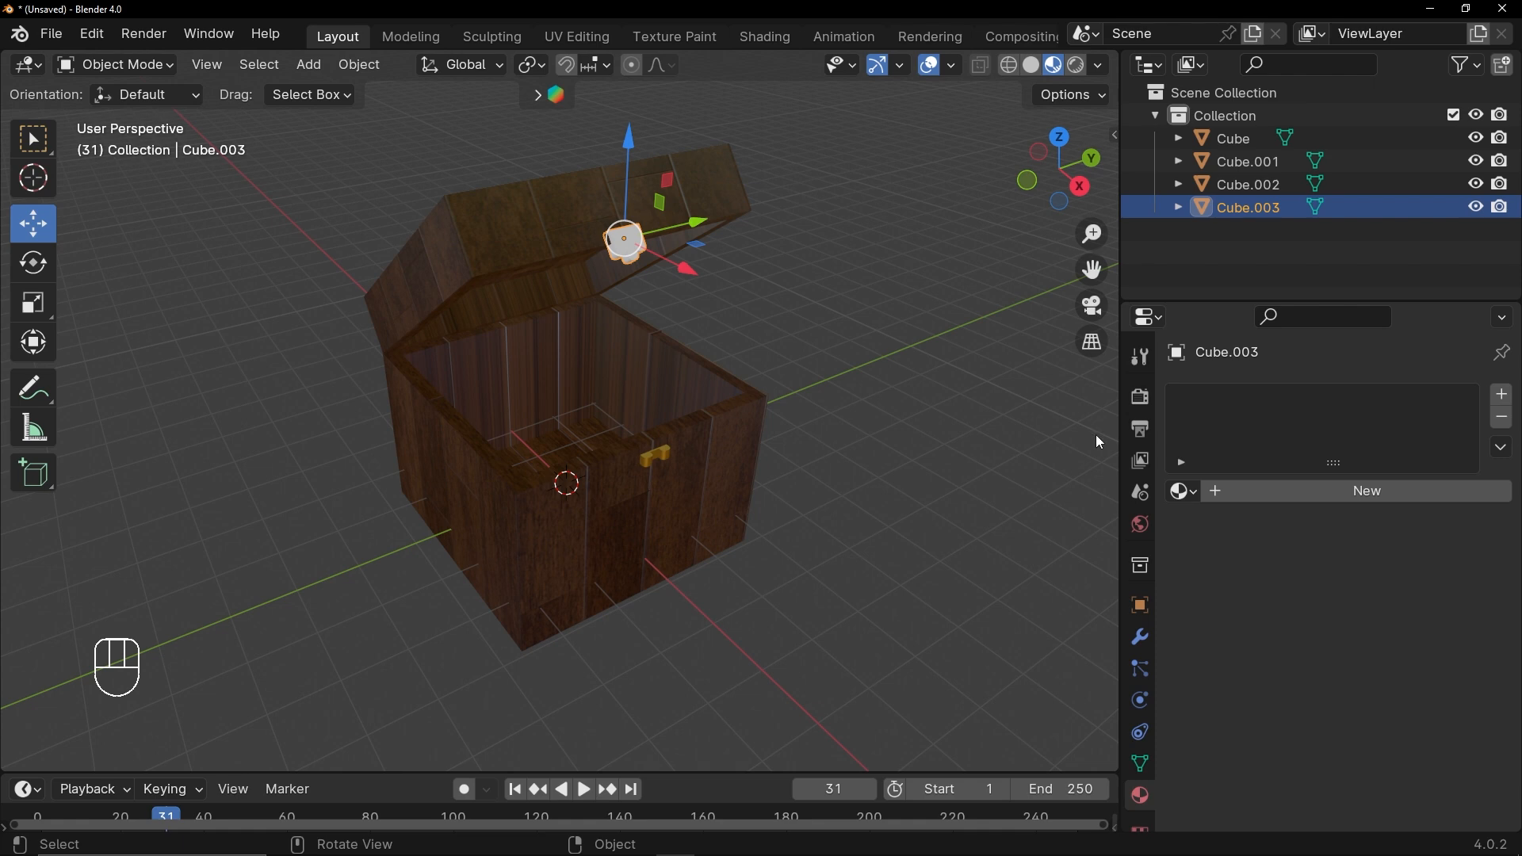
click(1193, 492)
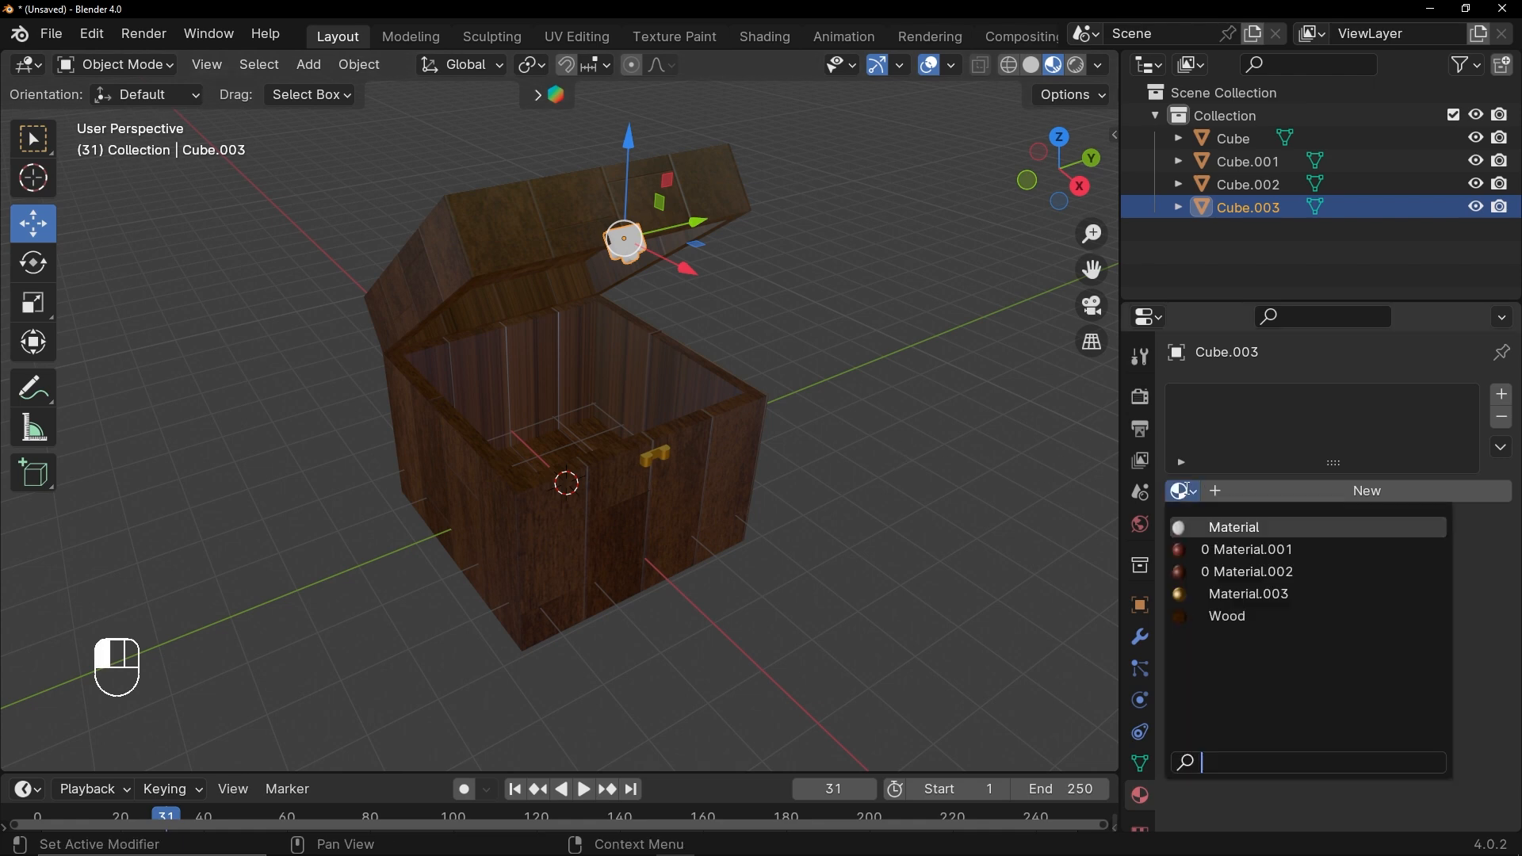
click(1222, 596)
click(985, 556)
Step: Add an area light and raise it along the Z axis above the chest
middle_drag(665, 445, 801, 417)
scroll(753, 415, down, 2)
shift+middle_drag(707, 414, 696, 452)
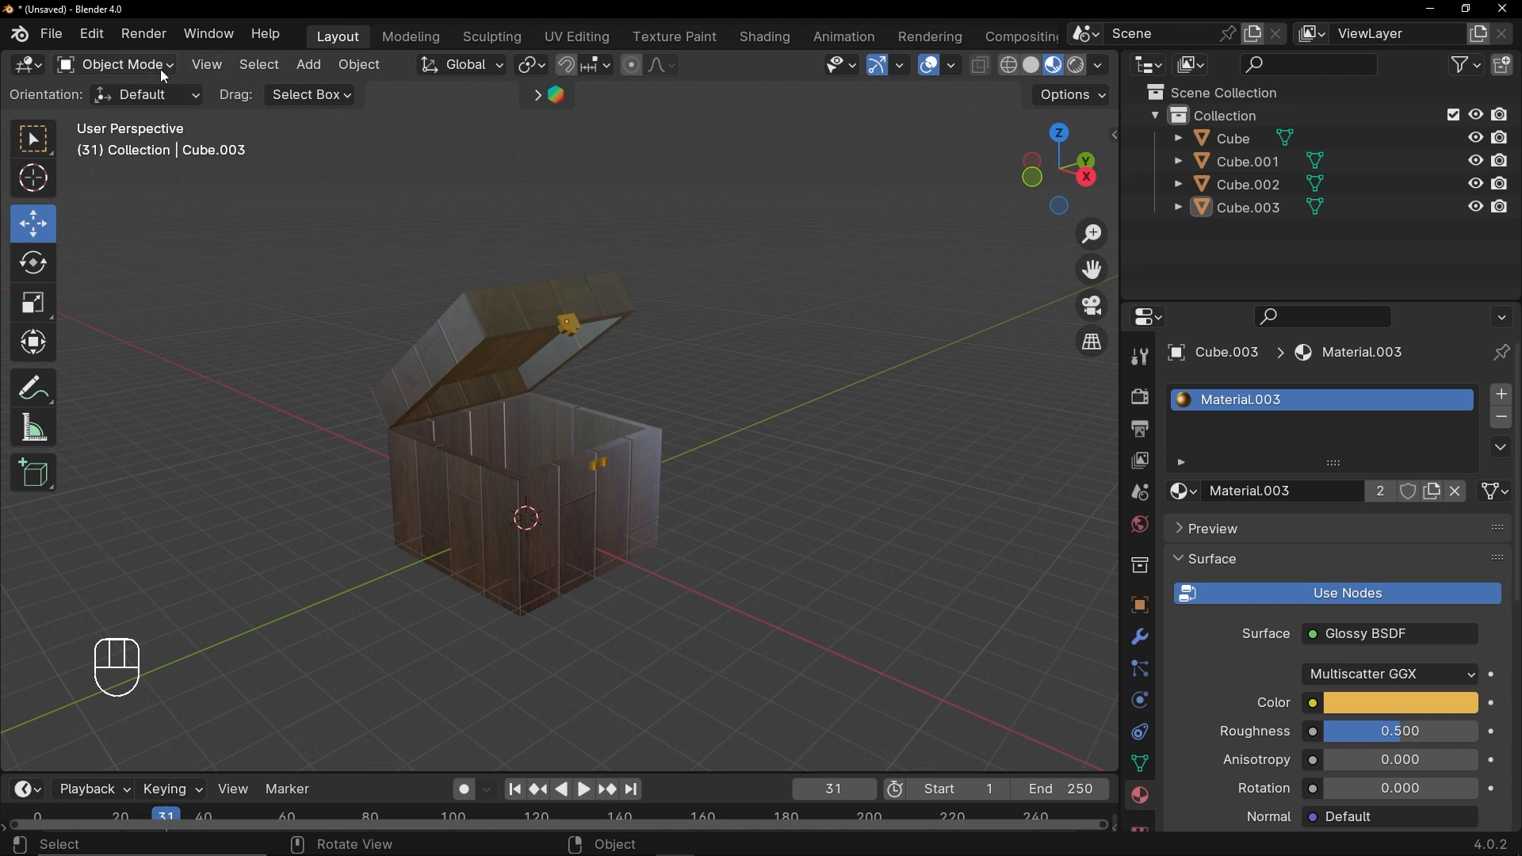
key(shift+a)
mouse_move(333, 528)
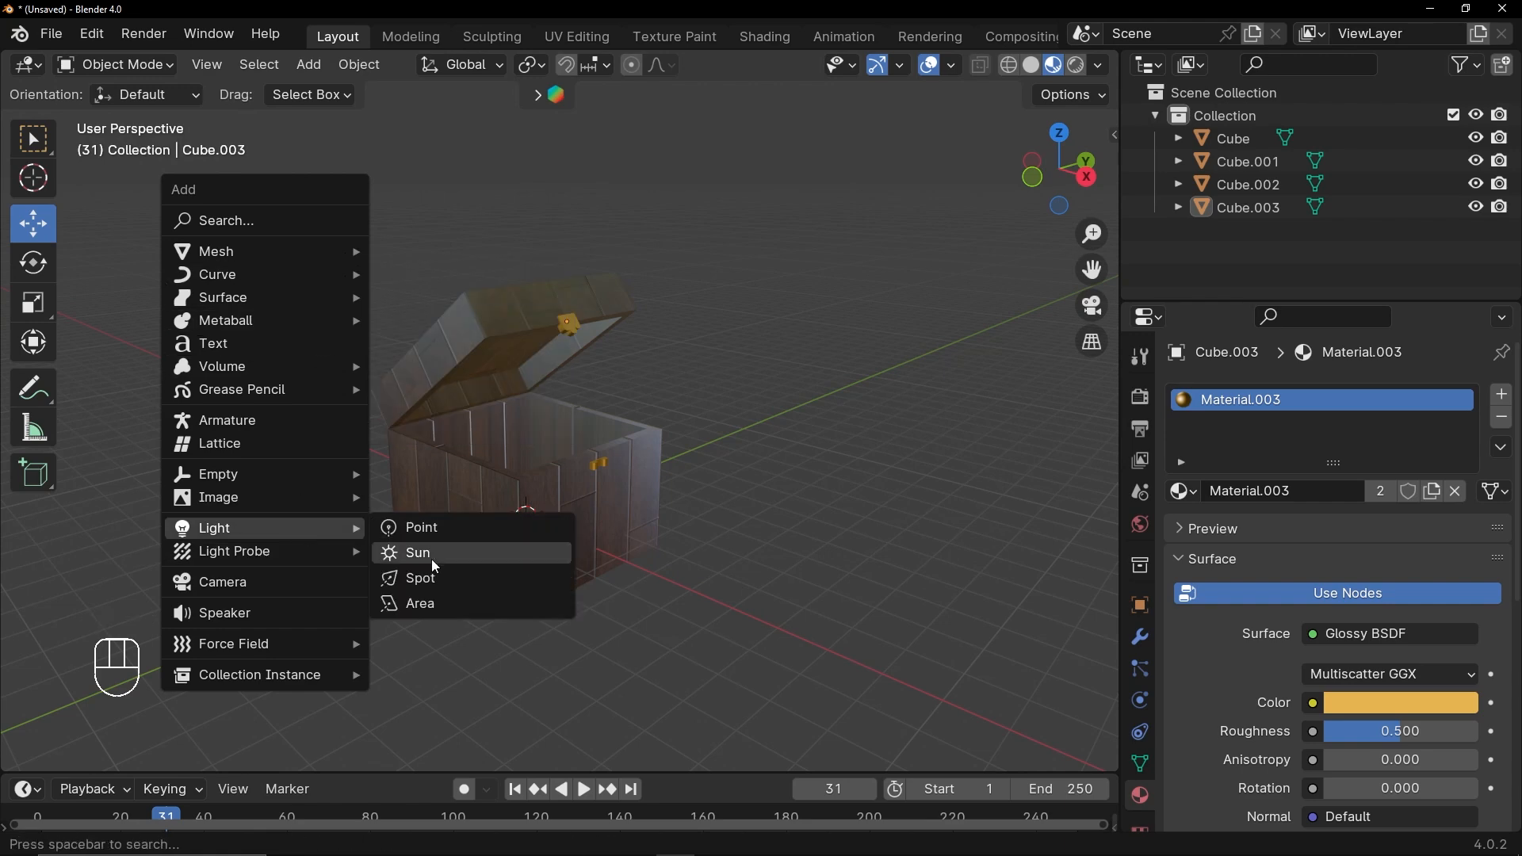
click(436, 604)
scroll(460, 583, down, 2)
drag(537, 397, 558, 110)
Step: Show the viewport in Rendered shading and set the render engine to Cycles
click(1075, 65)
click(1140, 397)
click(1340, 395)
click(1325, 472)
Step: Scale the area light up well beyond the chest's width and set its power to 5000 W
key(s)
click(1108, 340)
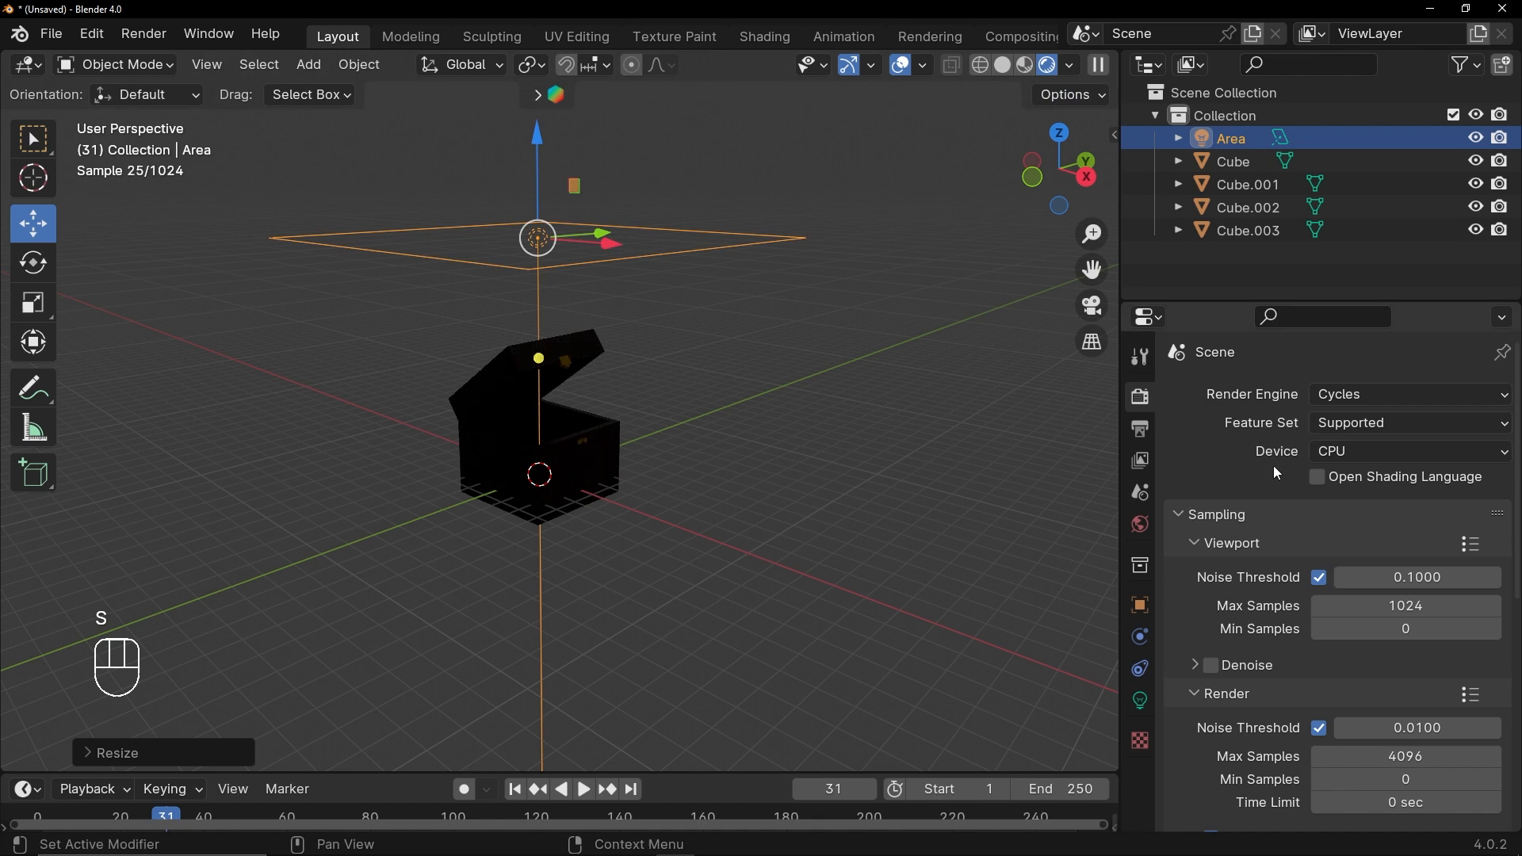
click(1140, 700)
drag(1318, 552, 1361, 552)
click(1338, 552)
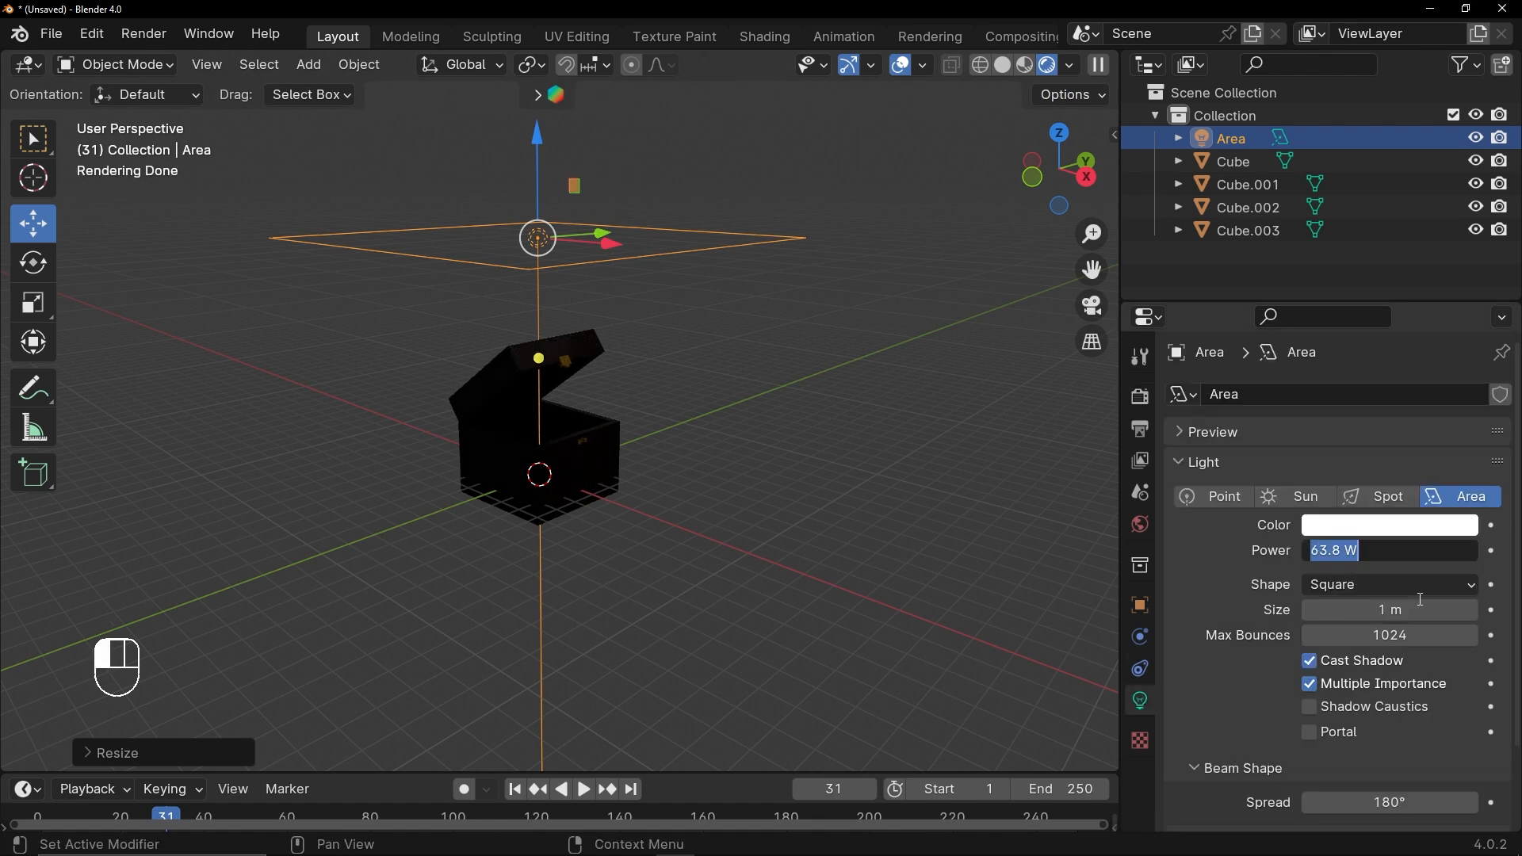
text(5000)
key(Return)
Step: Move the area light off to one side above the chest and tilt its beam
middle_drag(726, 647, 635, 221)
drag(627, 225, 459, 267)
drag(385, 204, 392, 252)
middle_drag(466, 348, 468, 284)
drag(418, 403, 477, 487)
middle_drag(446, 321, 488, 378)
drag(494, 389, 367, 334)
Step: Add a point light, move it away from the chest's center and set its power to 5000 W
key(shift+a)
mouse_move(587, 390)
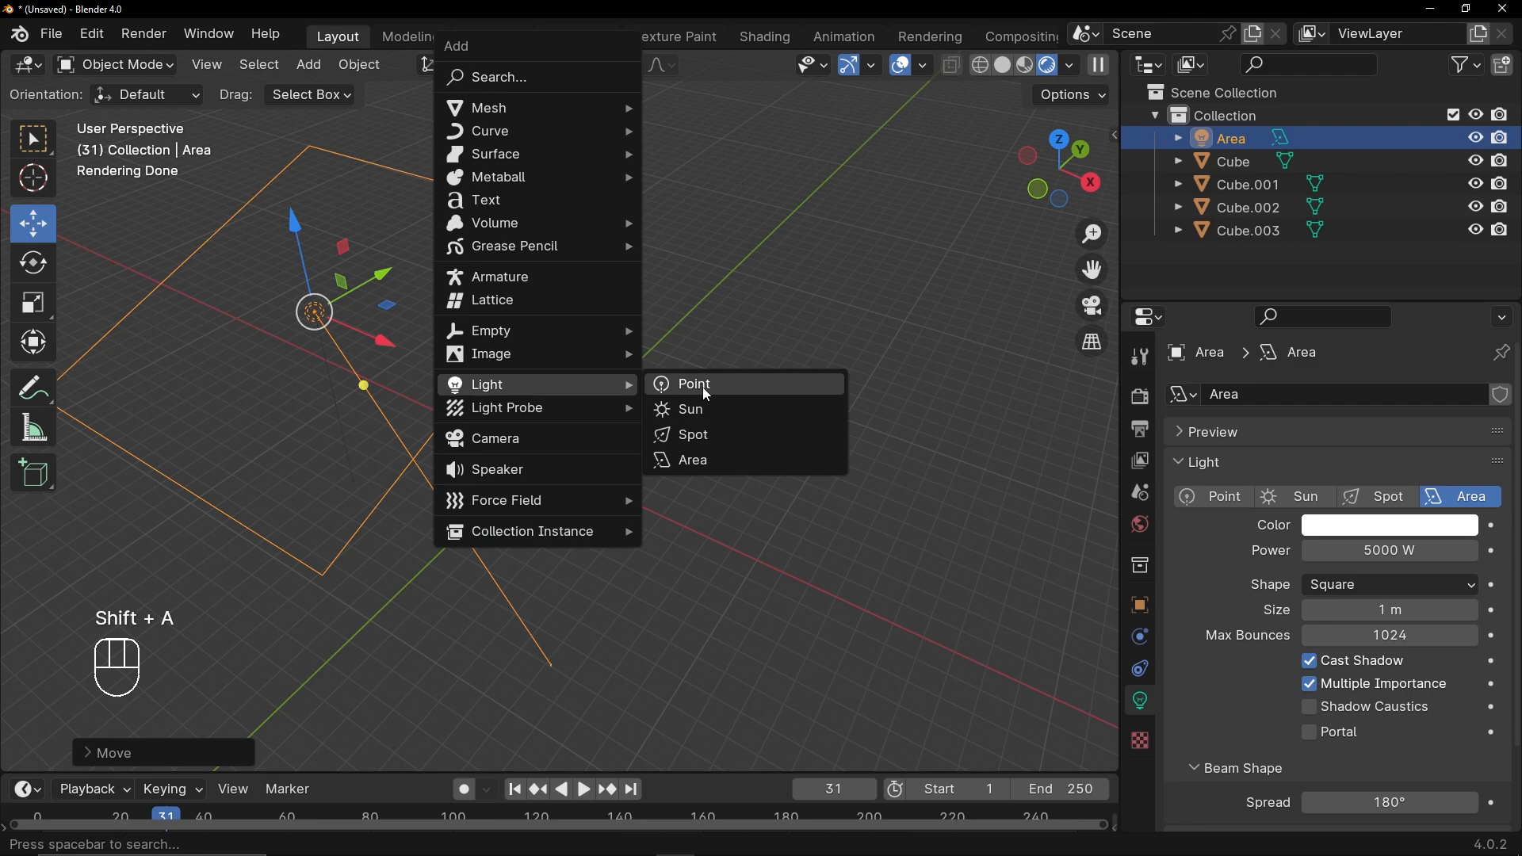
click(703, 387)
key(g)
click(653, 343)
double_click(1390, 550)
text(5000)
key(Return)
Step: Raise the point light above the chest and shift it outward along the X axis
middle_drag(602, 341, 632, 302)
drag(611, 312, 615, 186)
drag(694, 270, 801, 261)
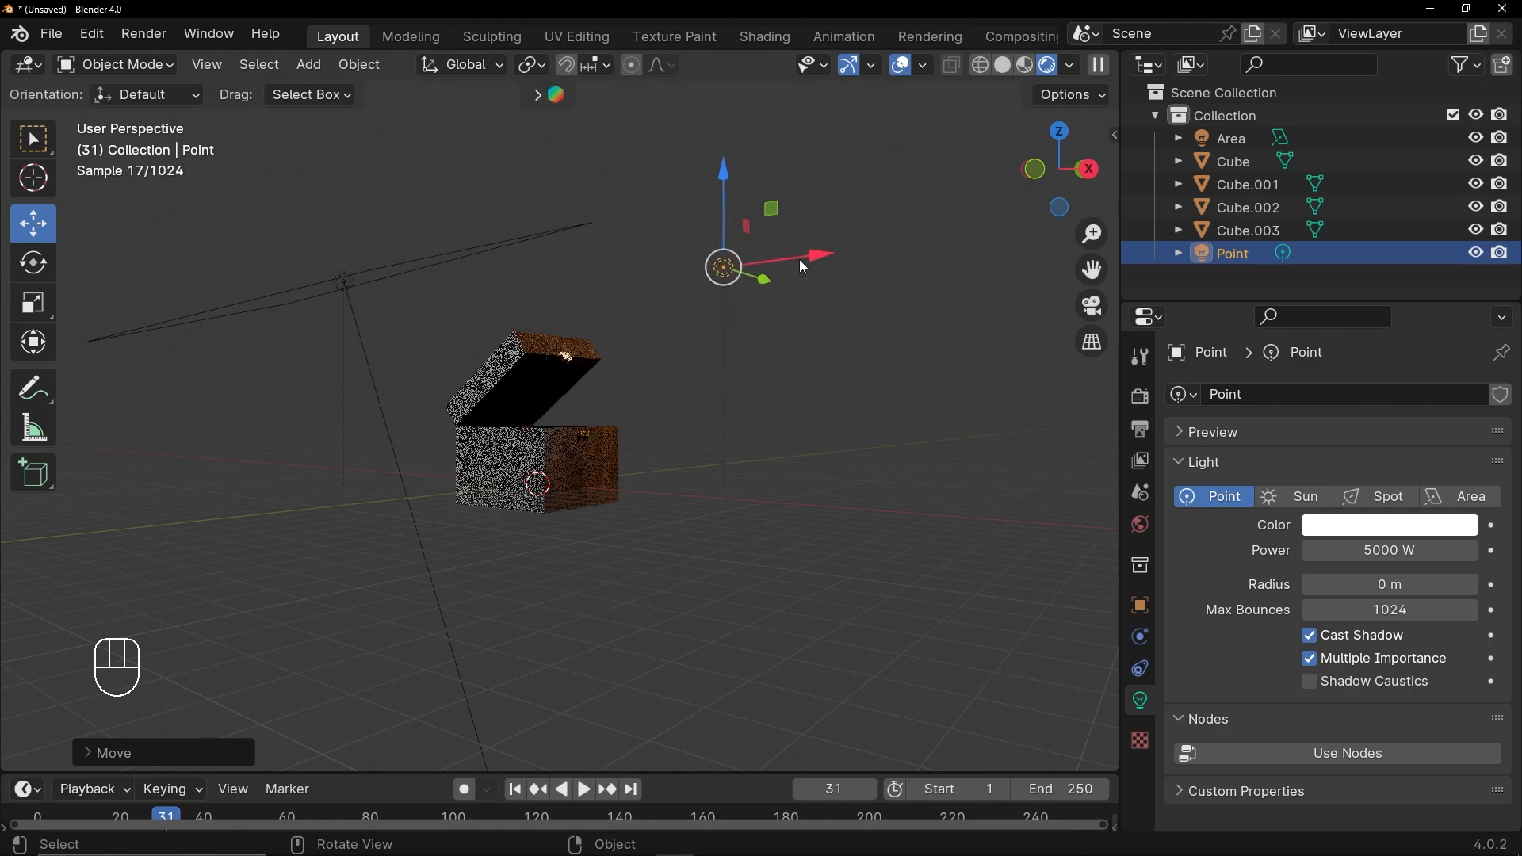
Step: Add a second area light, place it high above the chest and set its power to 500 W
scroll(727, 431, up, 4)
middle_drag(724, 432, 476, 442)
scroll(475, 441, down, 3)
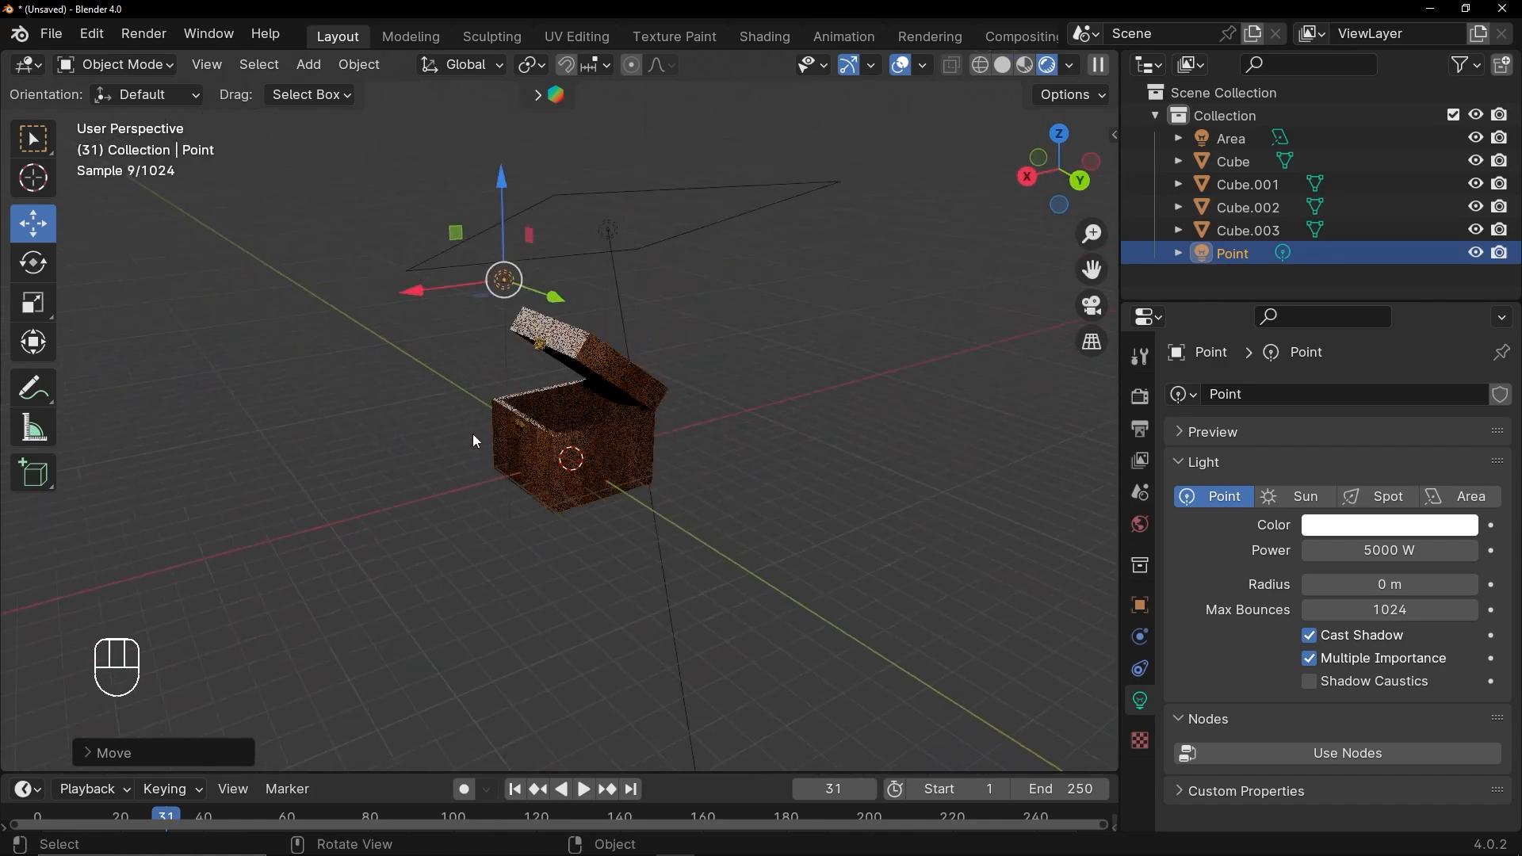
key(shift+a)
mouse_move(769, 381)
click(878, 458)
drag(572, 361, 618, 84)
drag(631, 200, 677, 204)
click(1402, 554)
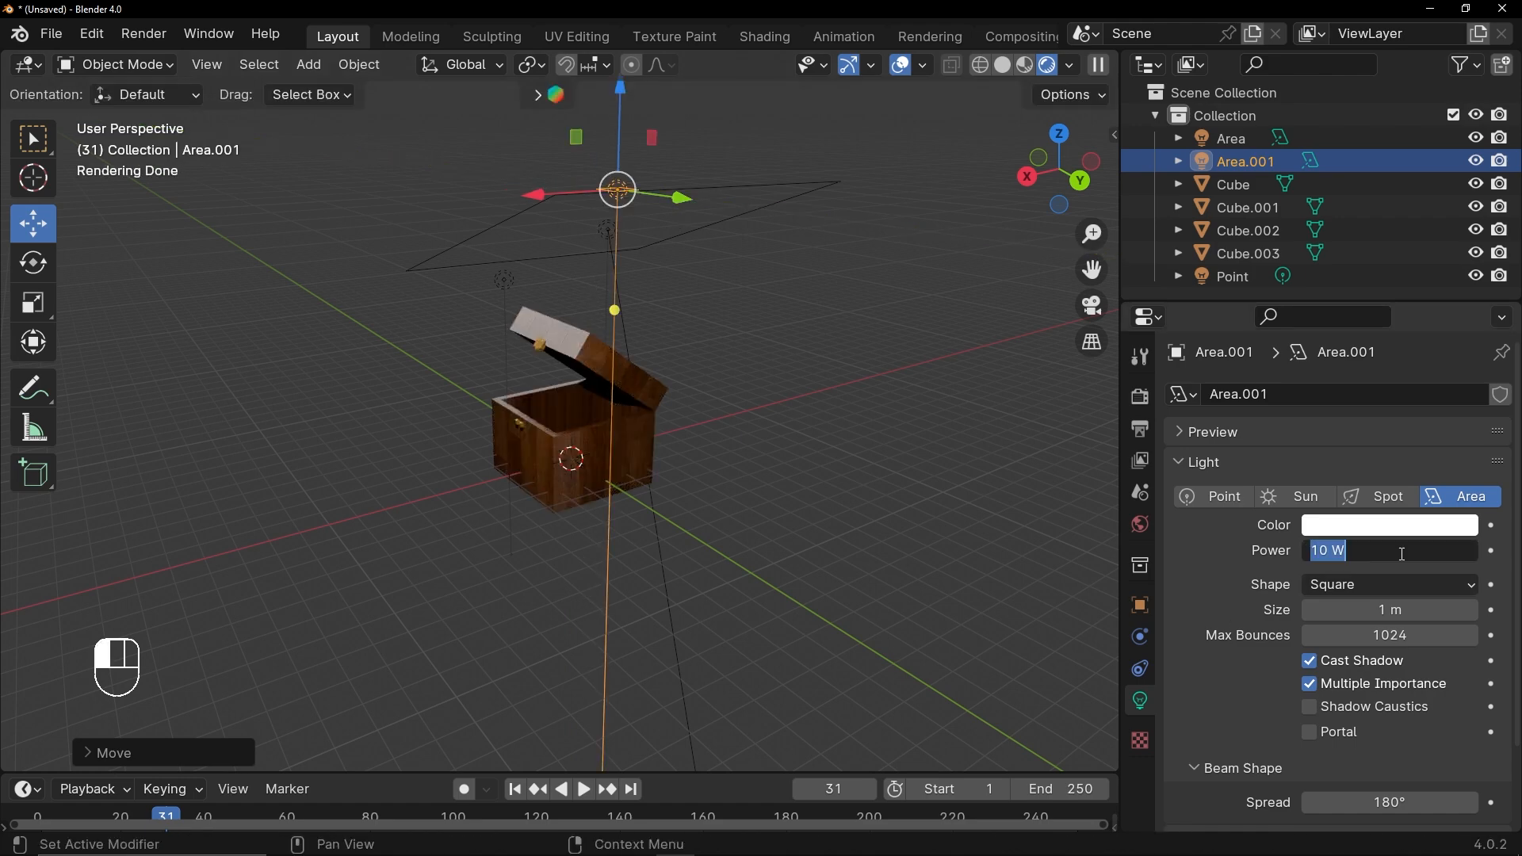
text(500)
key(Return)
Step: Enlarge the second area light and shift it along the Y axis
key(s)
click(573, 683)
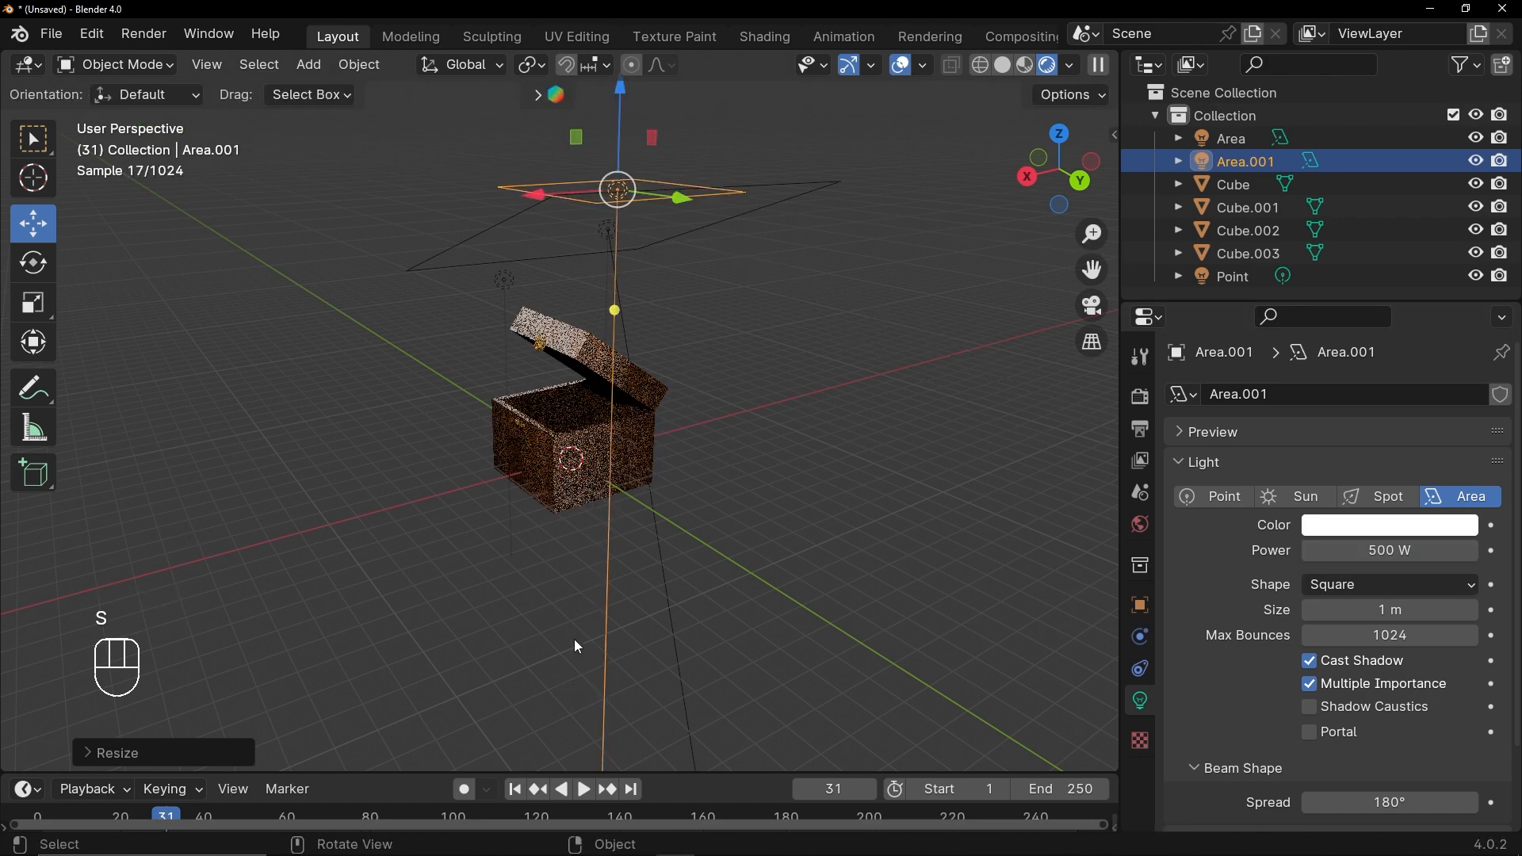
drag(680, 196, 737, 219)
drag(596, 201, 621, 414)
Step: Enter Edit Mode on the chest body and select the front and two side faces of its top rim in face mode
scroll(625, 402, up, 3)
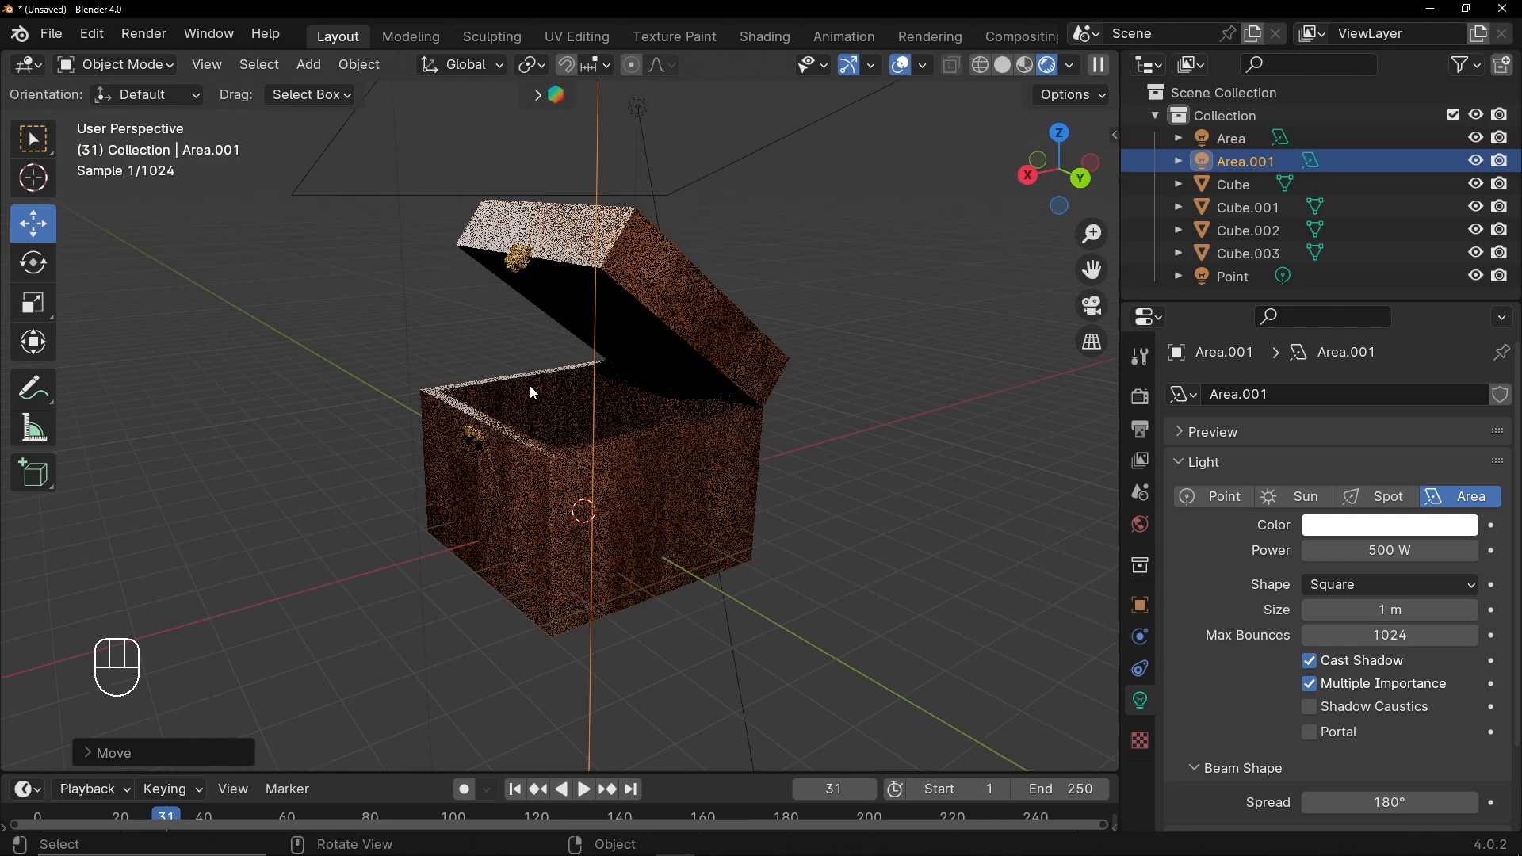
middle_drag(582, 406, 521, 410)
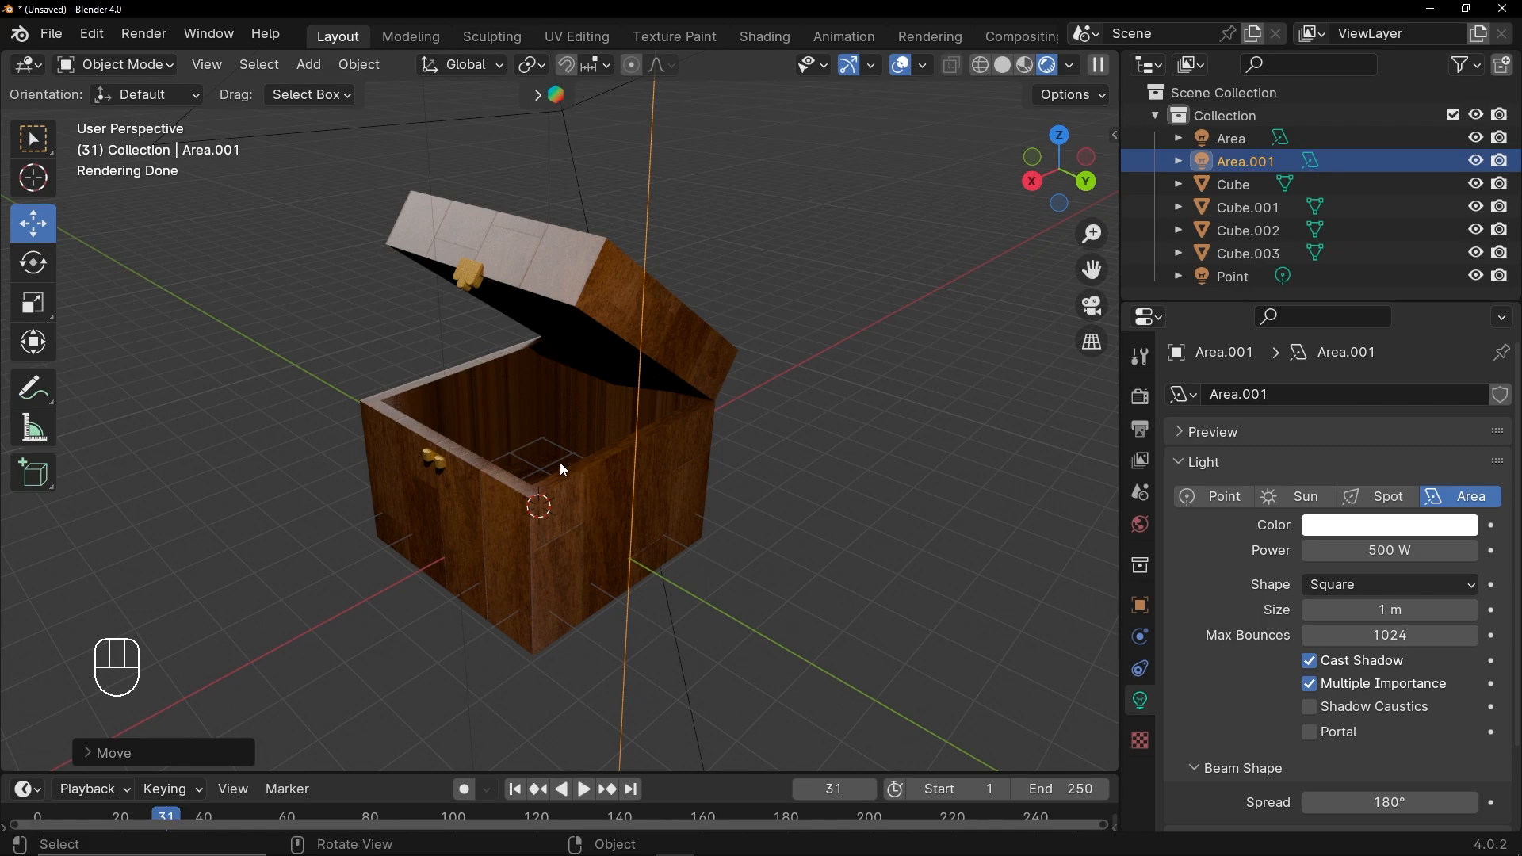
mouse_move(495, 456)
middle_down()
mouse_move(508, 523)
mouse_move(490, 455)
middle_up()
scroll(394, 385, up, 3)
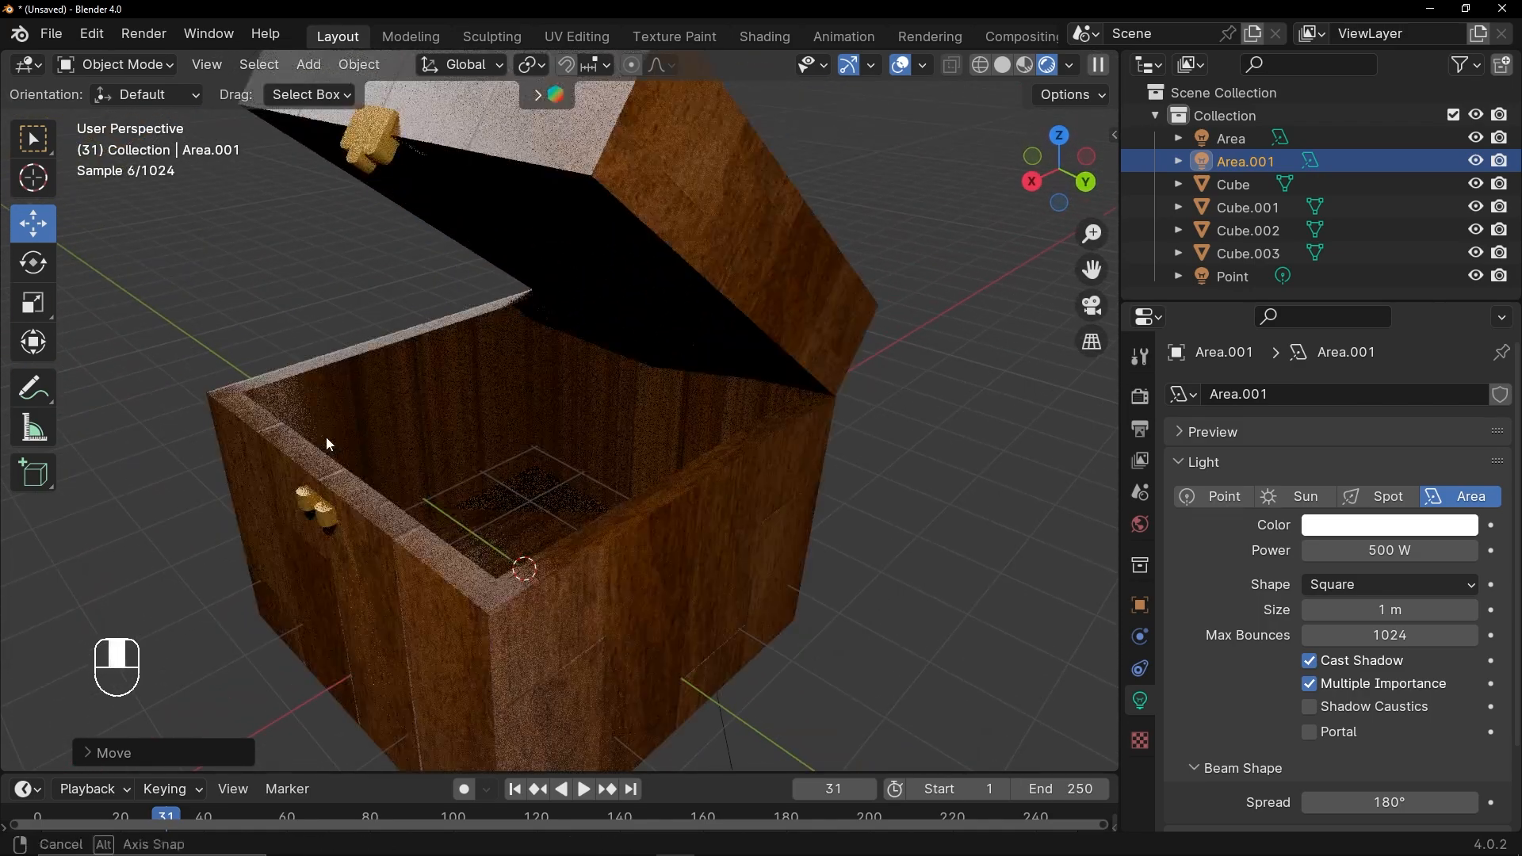
middle_drag(328, 442, 306, 483)
click(306, 482)
key(Tab)
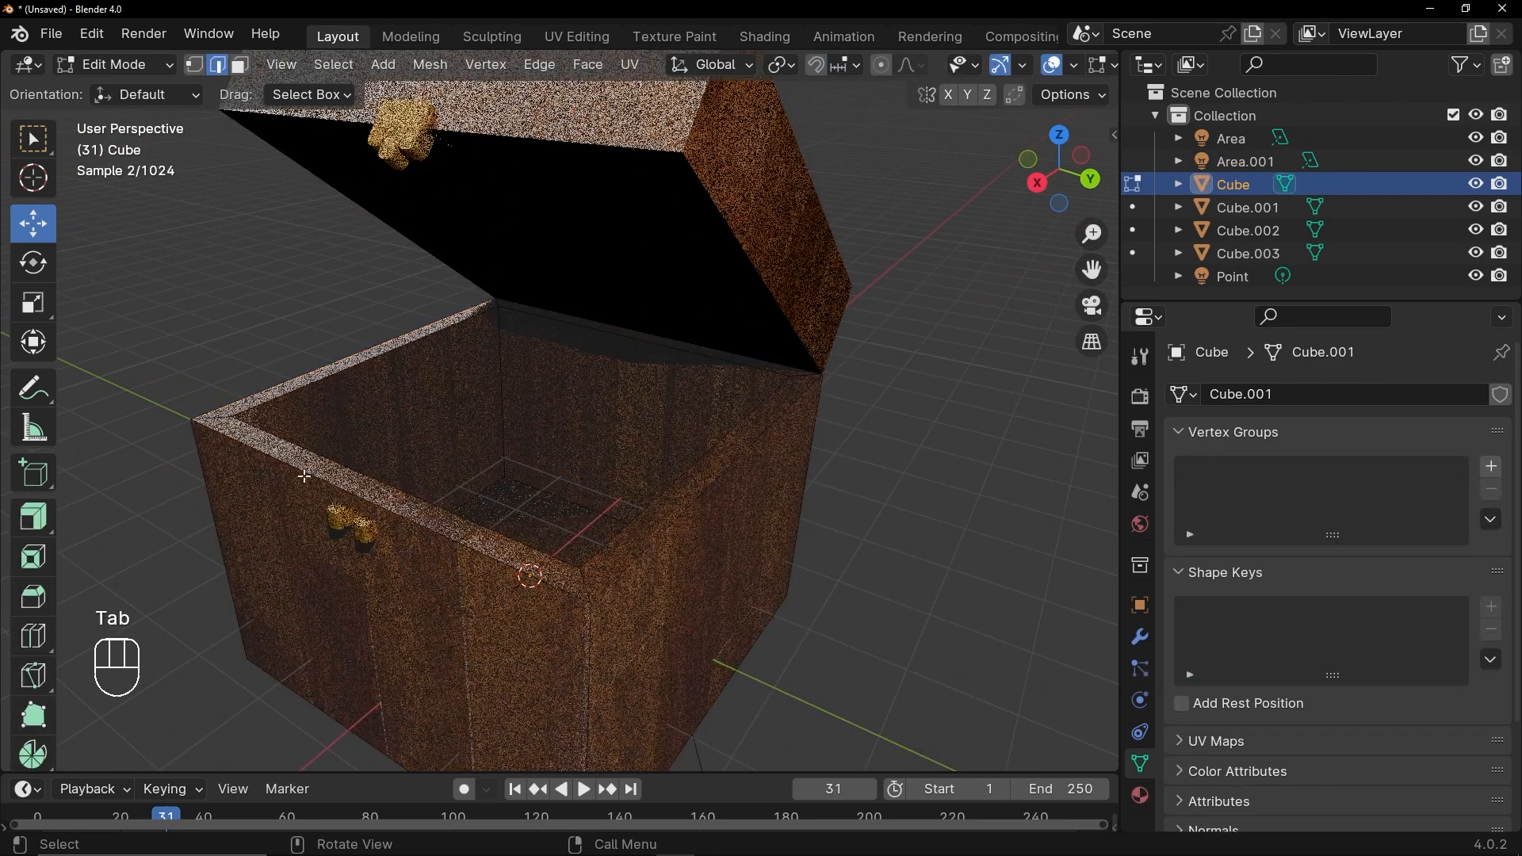
click(243, 434)
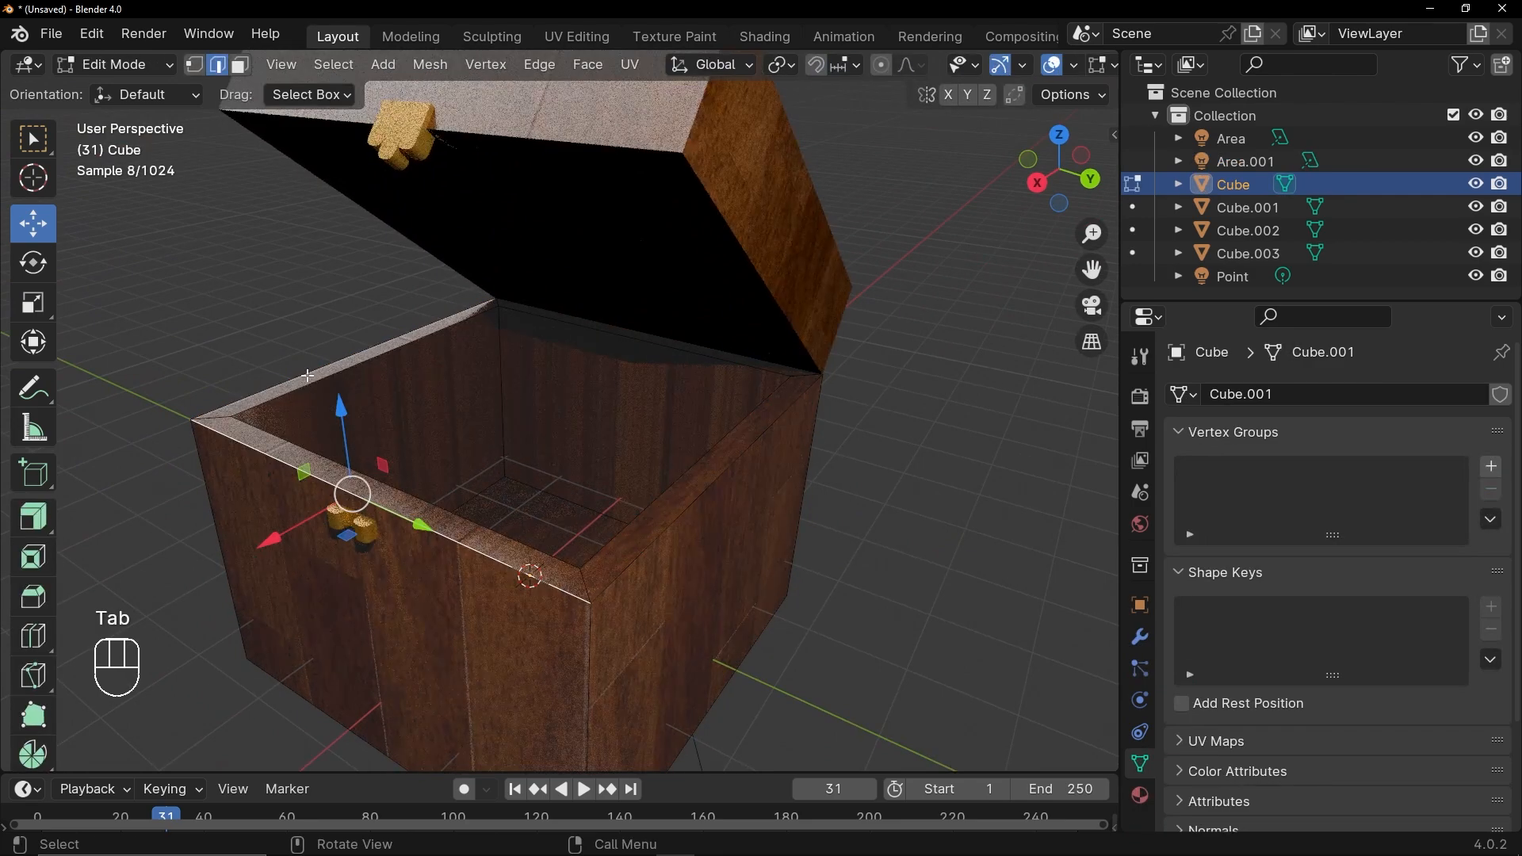
key(3)
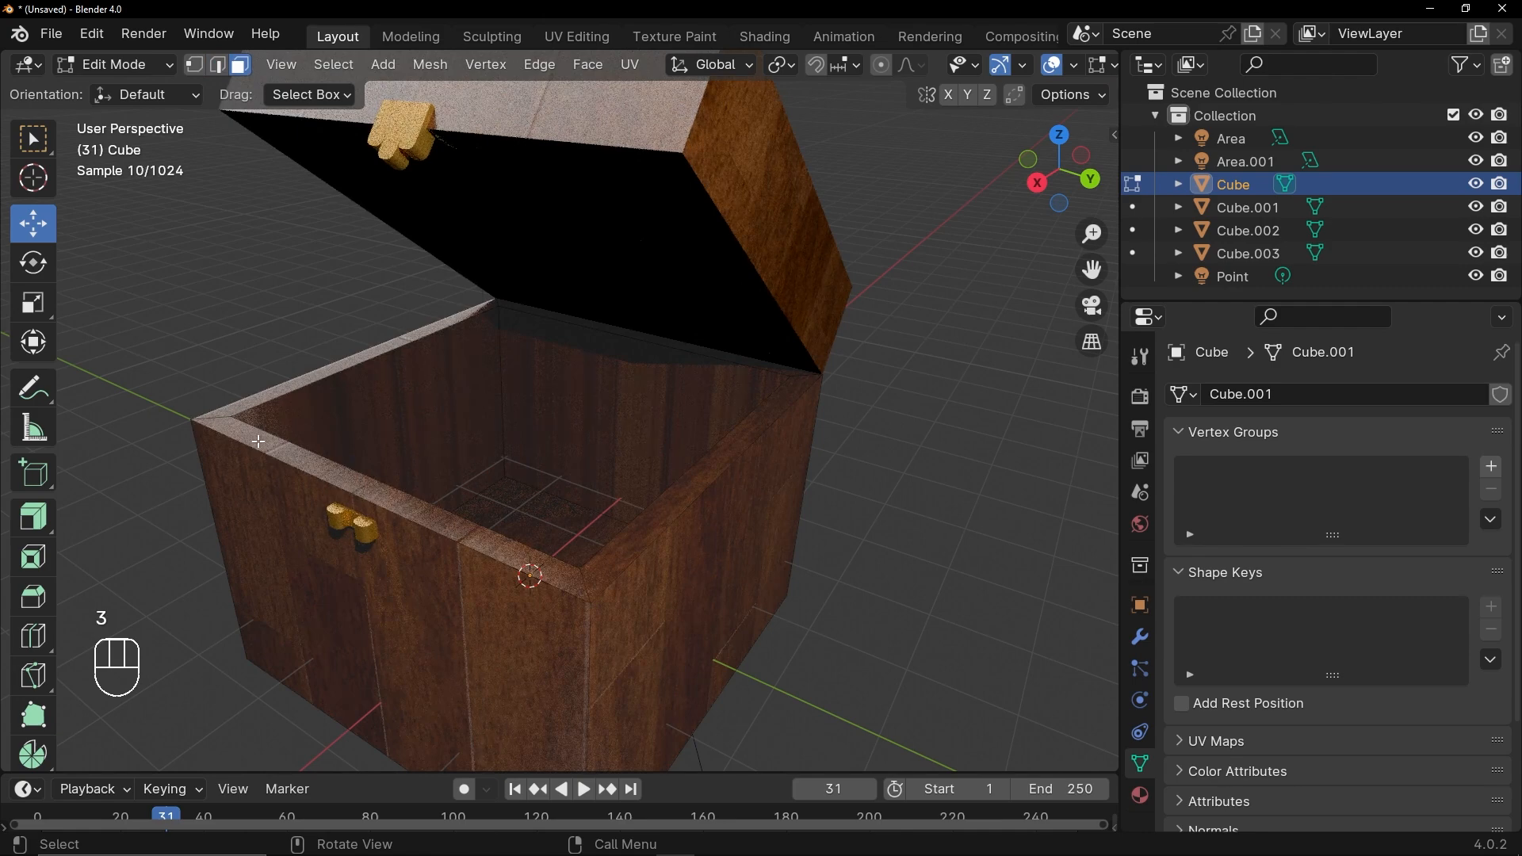
click(273, 445)
shift+click(330, 370)
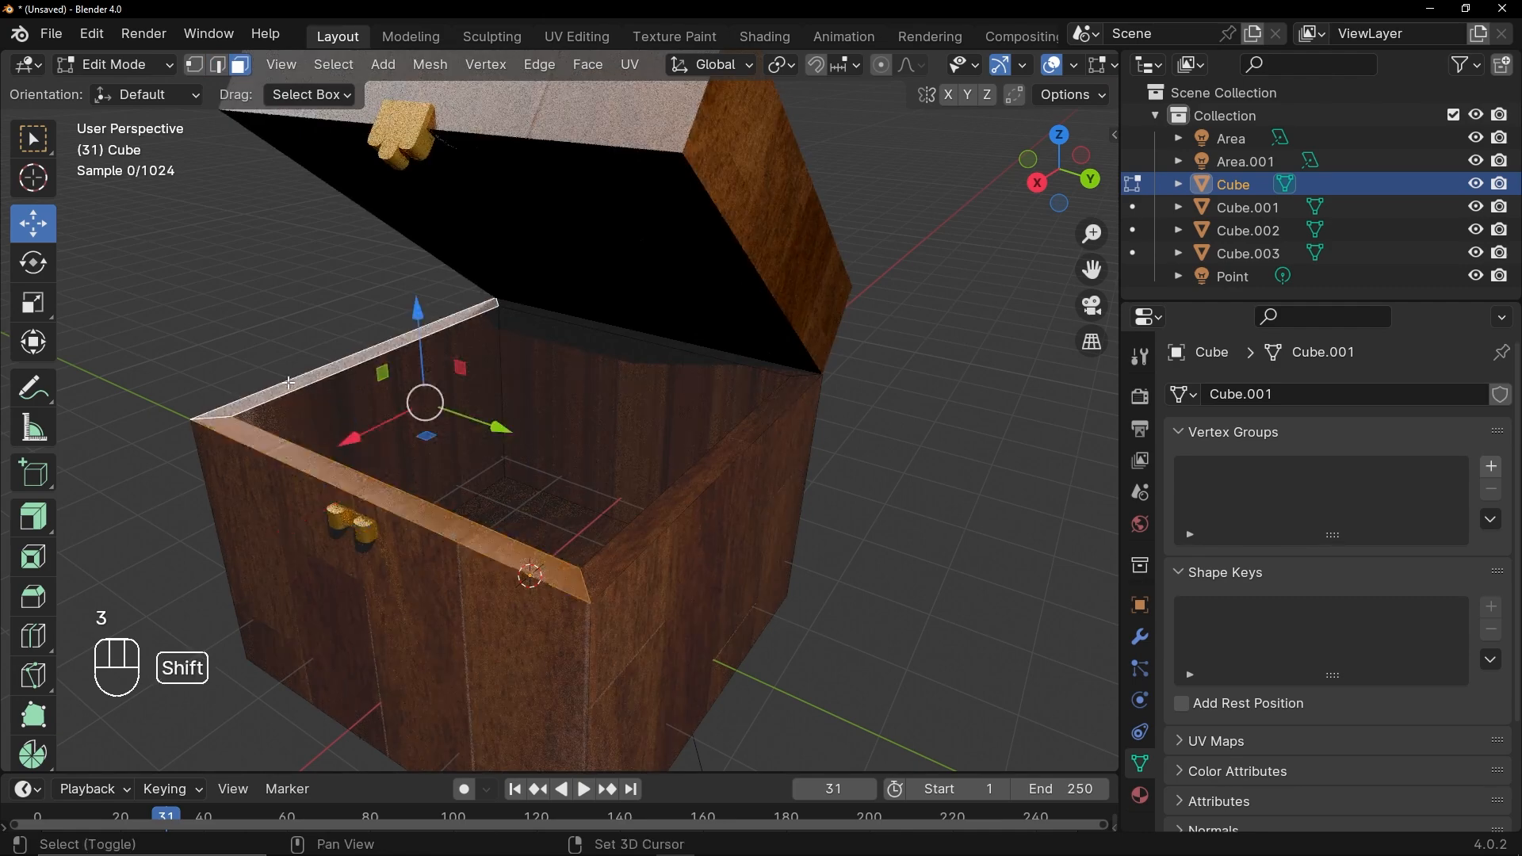
click(738, 441)
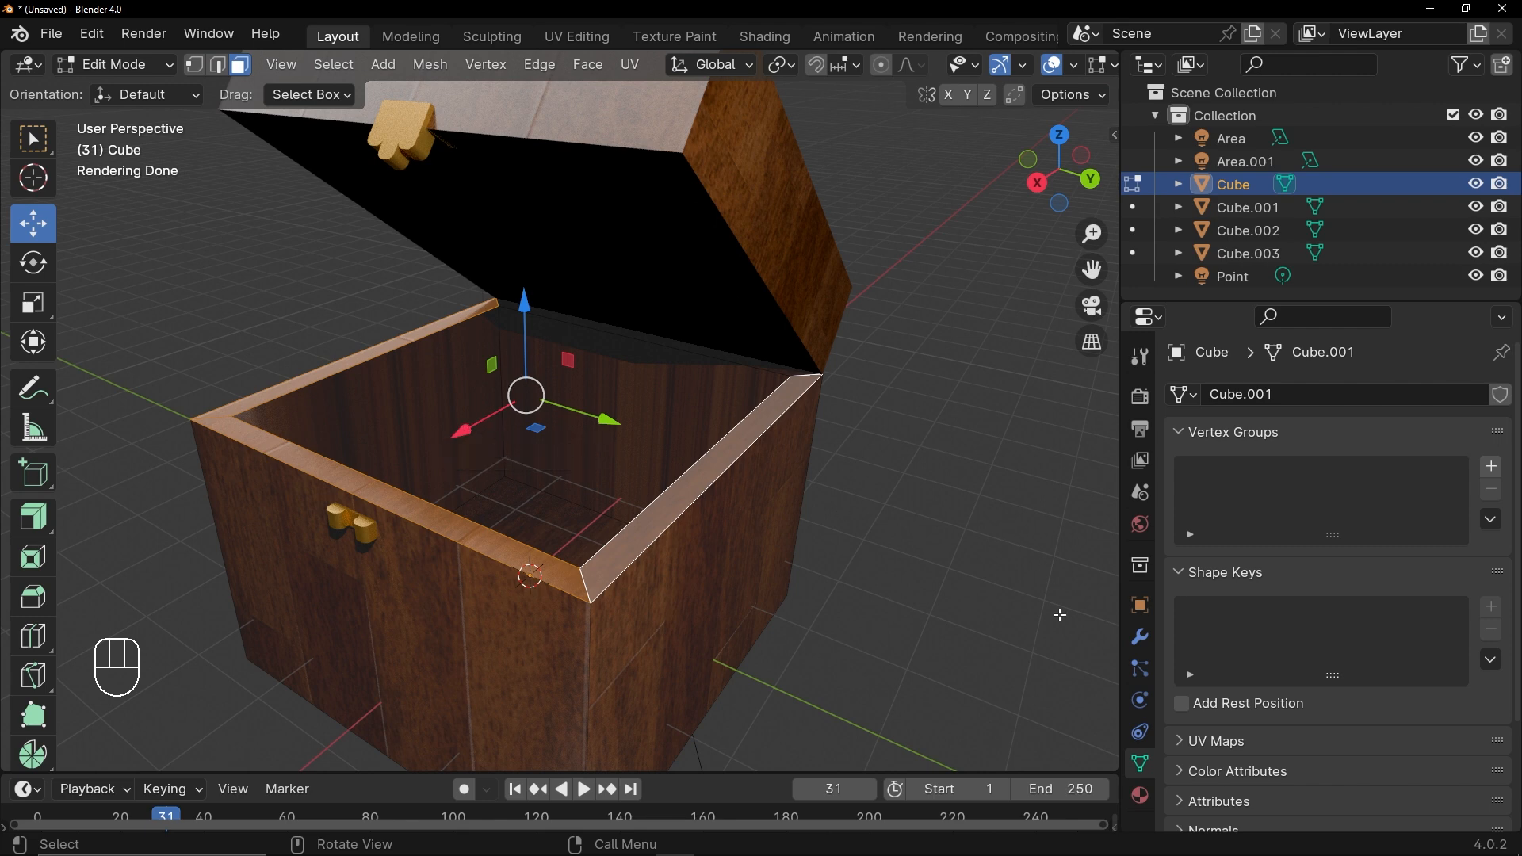
Step: Add a second material slot to the chest body with a new material named Light
click(1140, 796)
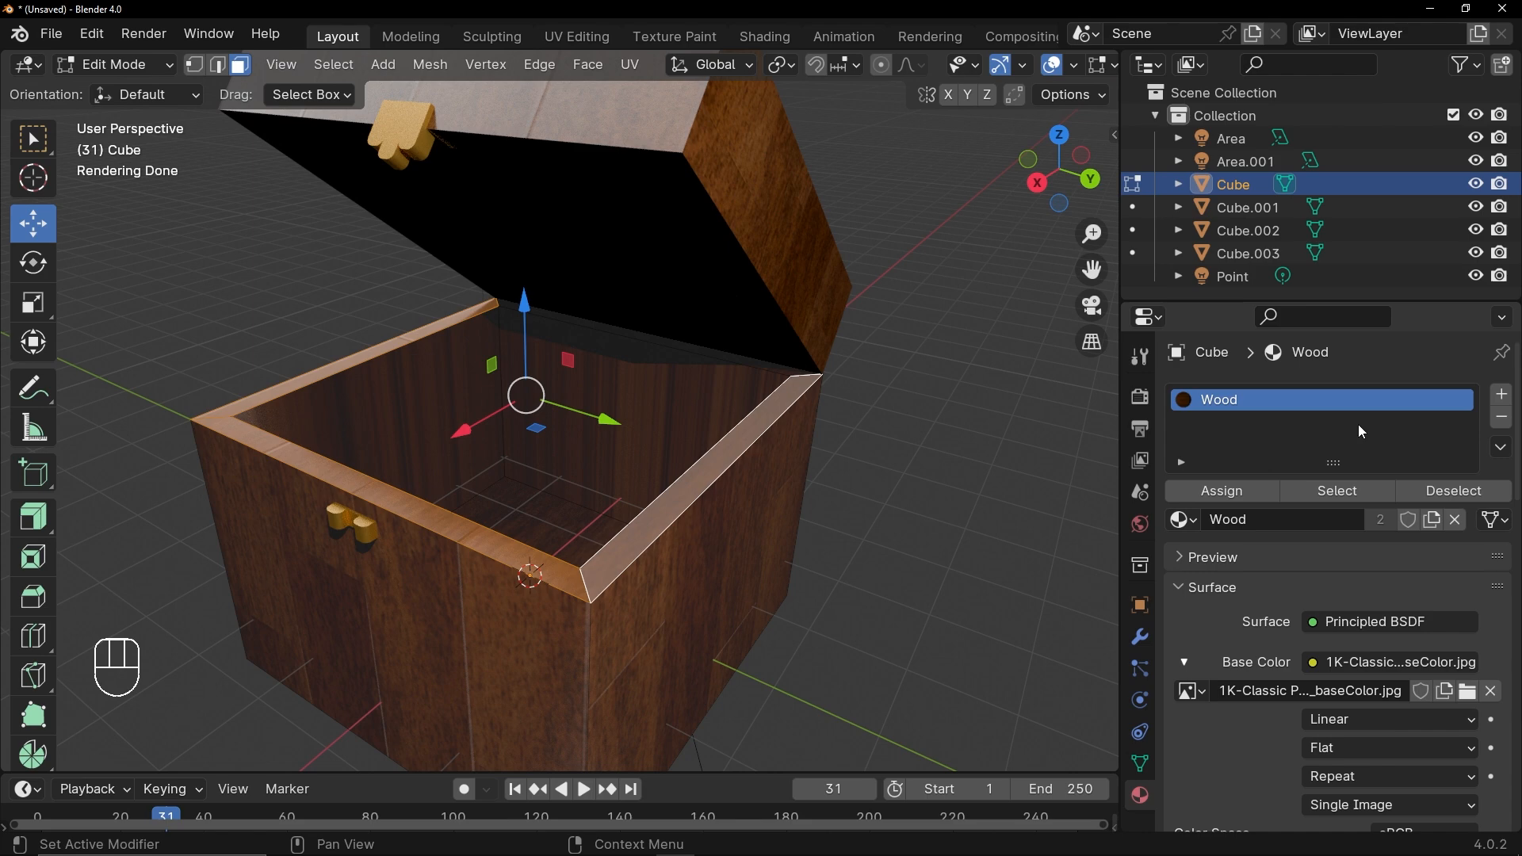
click(1501, 397)
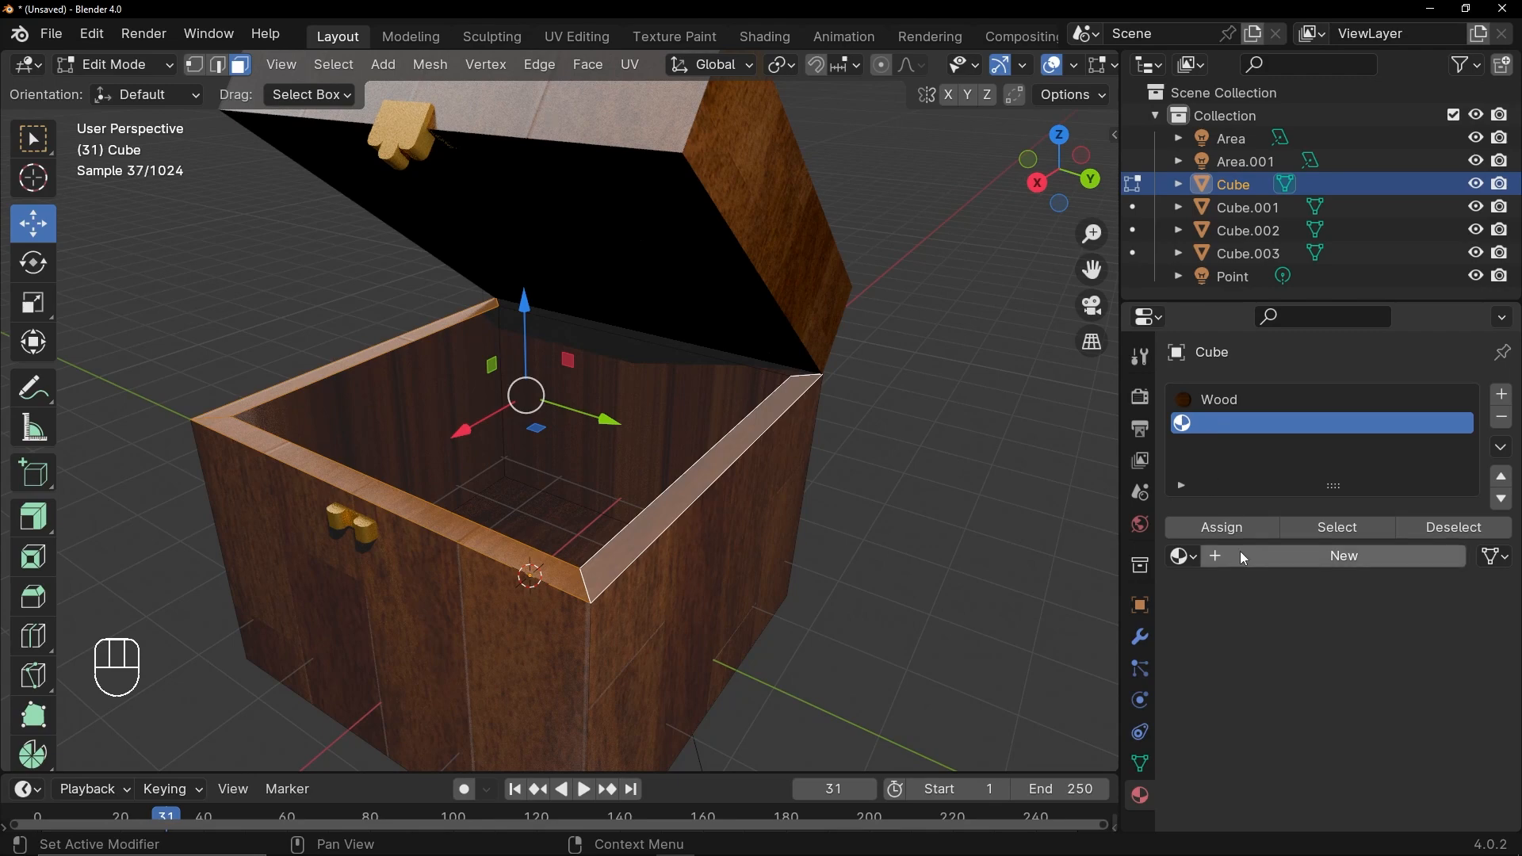
click(1279, 555)
double_click(1309, 557)
drag(1309, 557, 1171, 555)
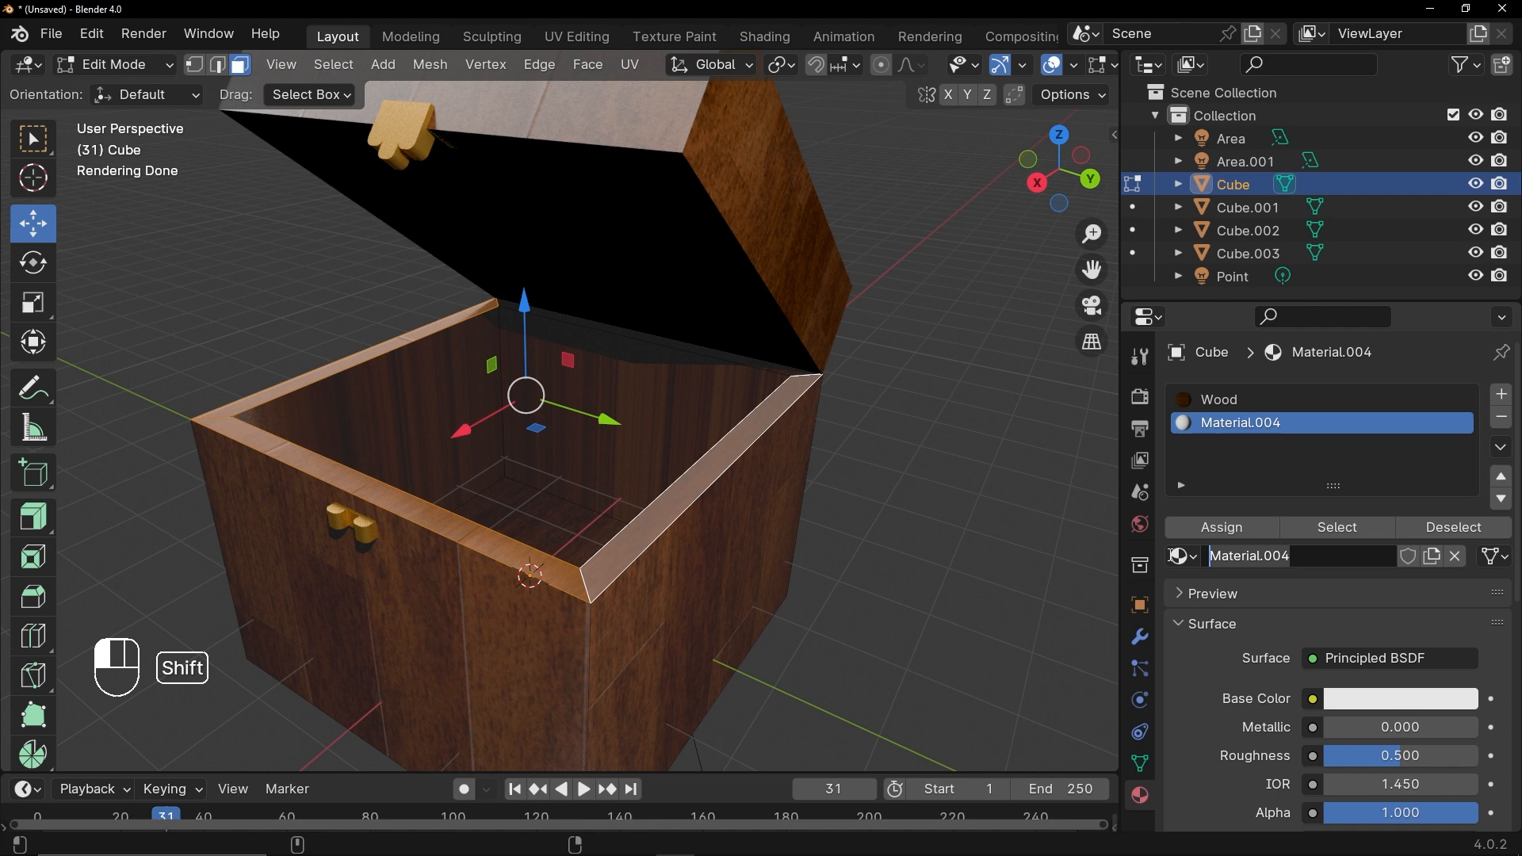
text(Light)
key(Return)
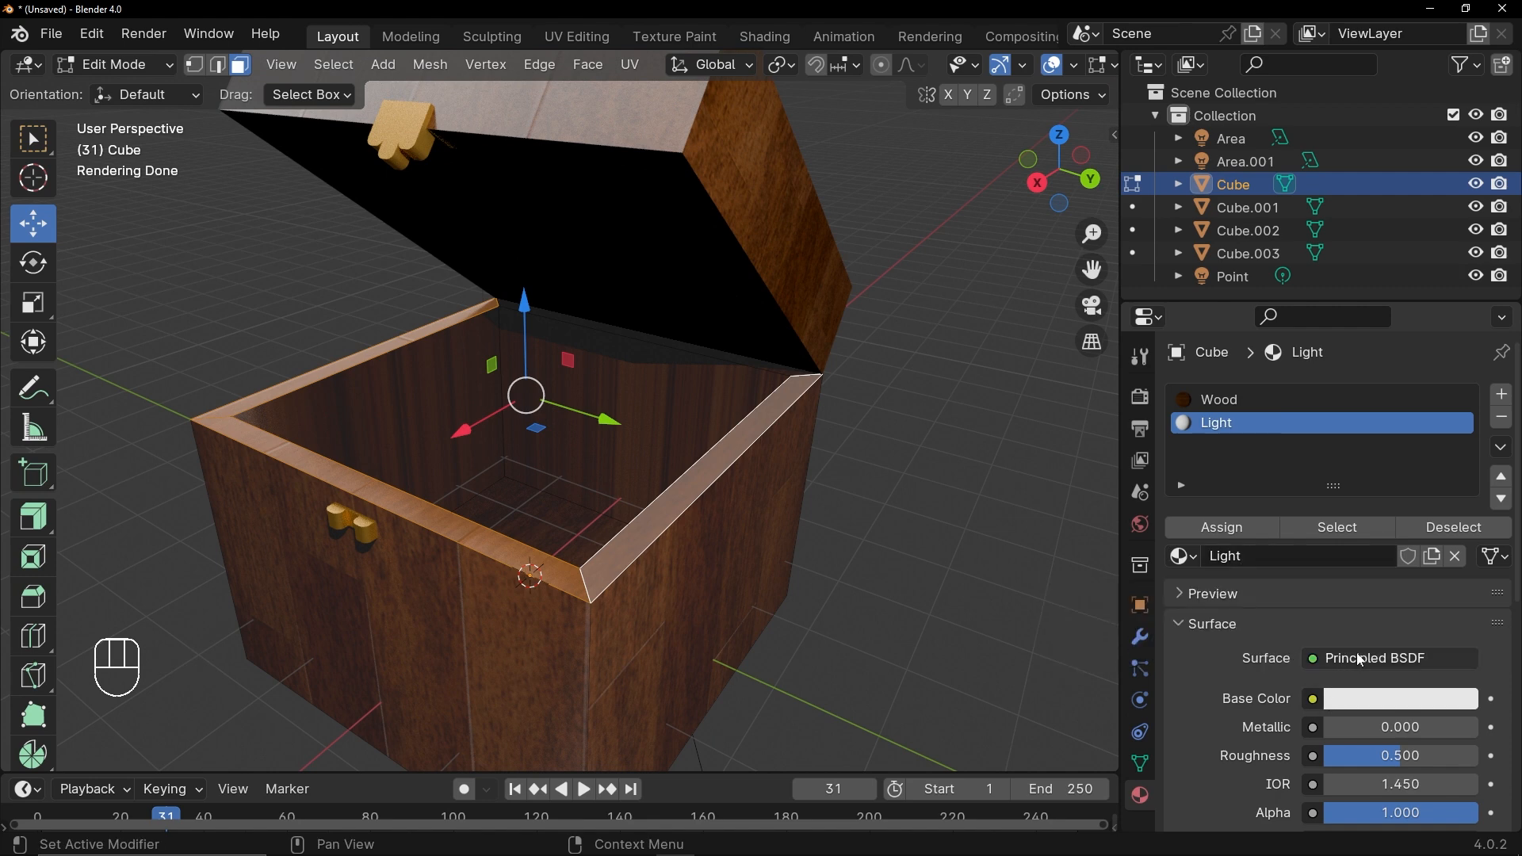
Step: Change the Light material's surface to Emission and assign it to the selected rim faces
click(1344, 661)
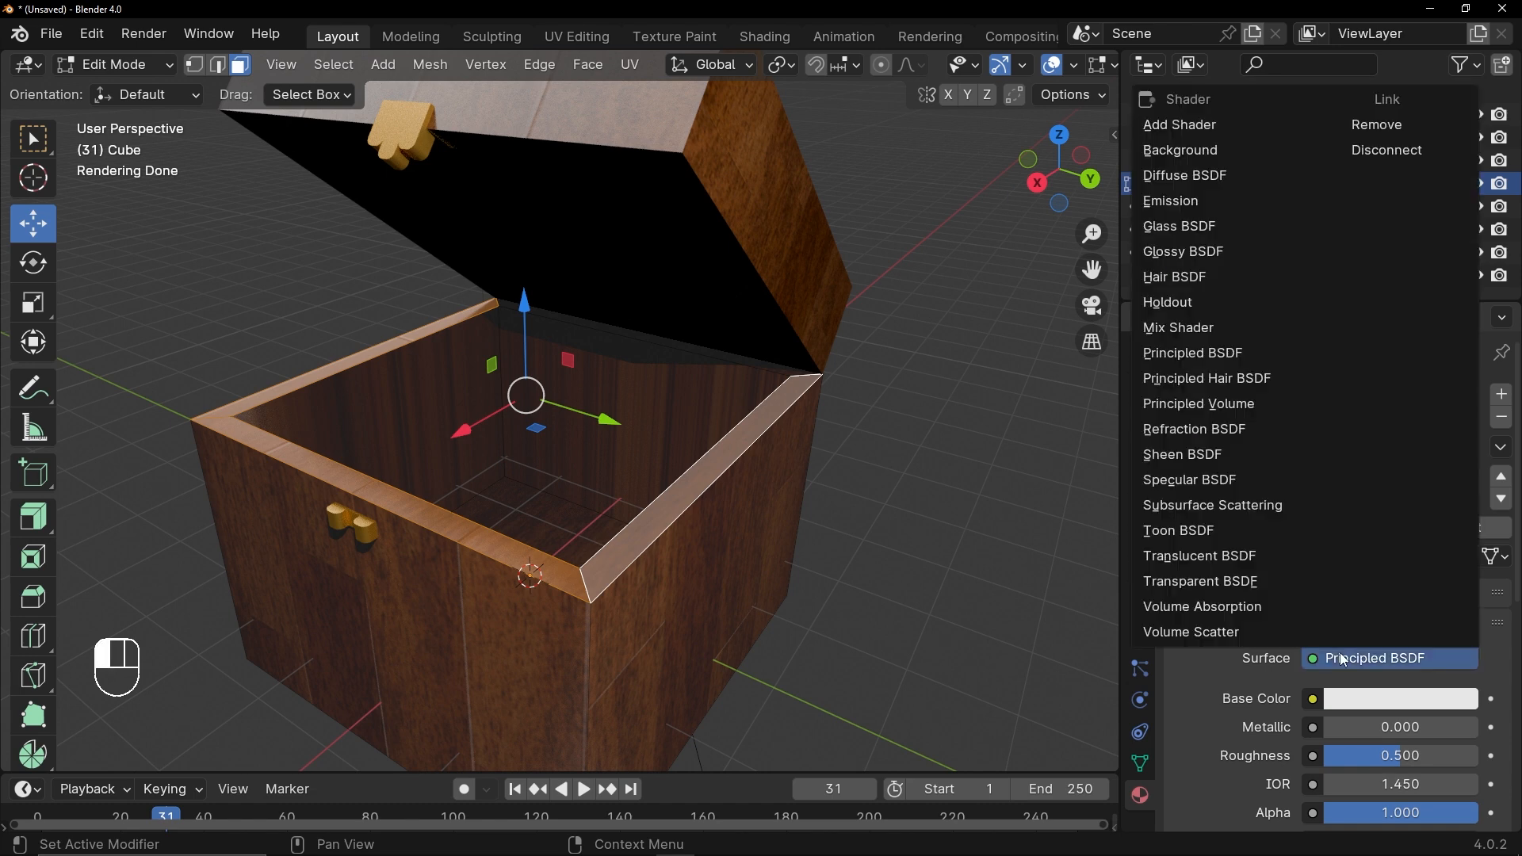
click(1219, 206)
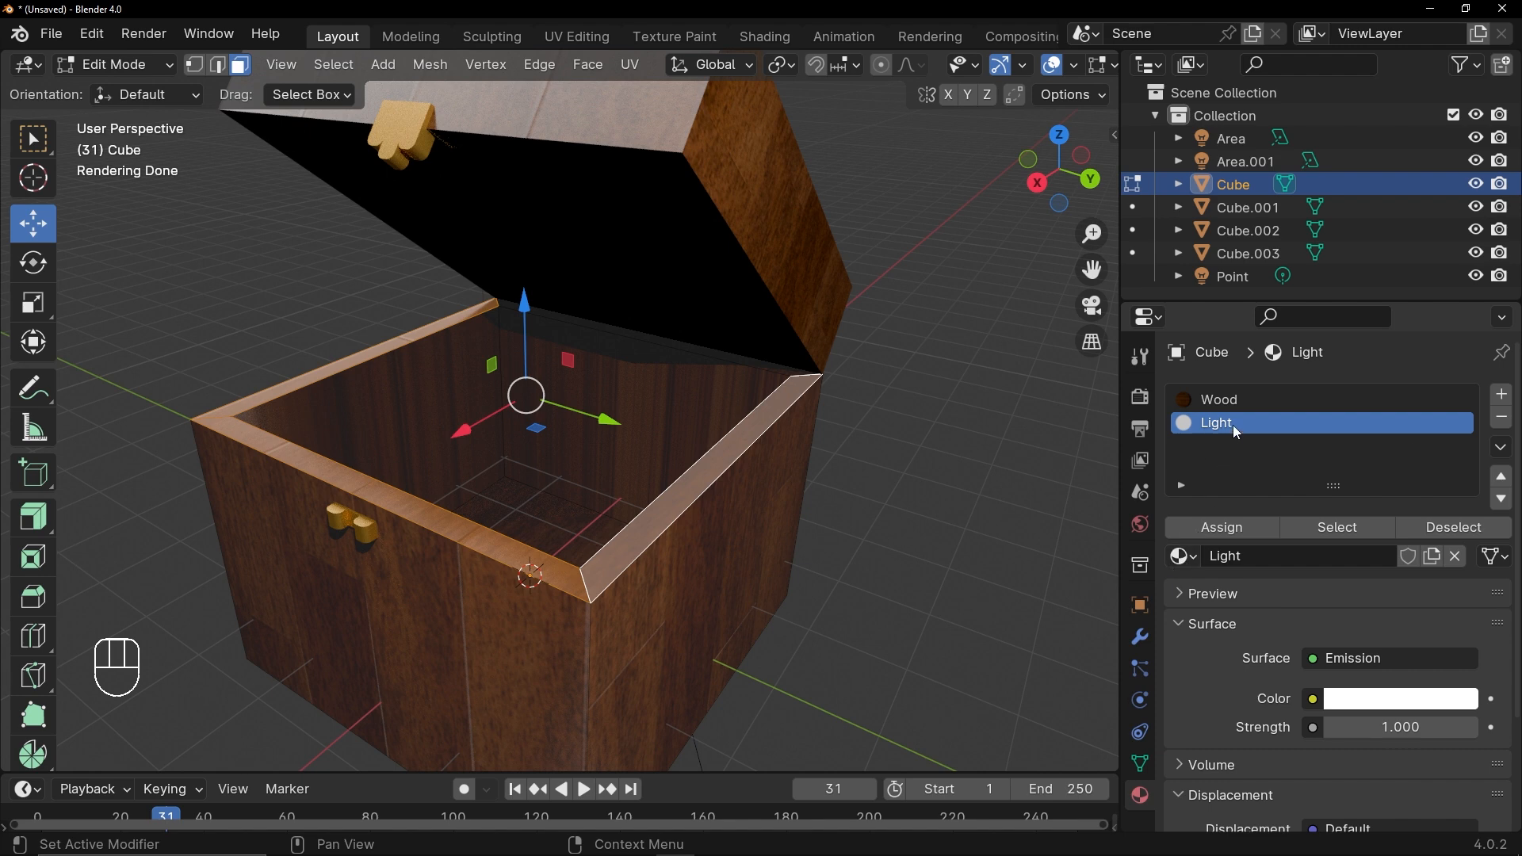
click(1238, 529)
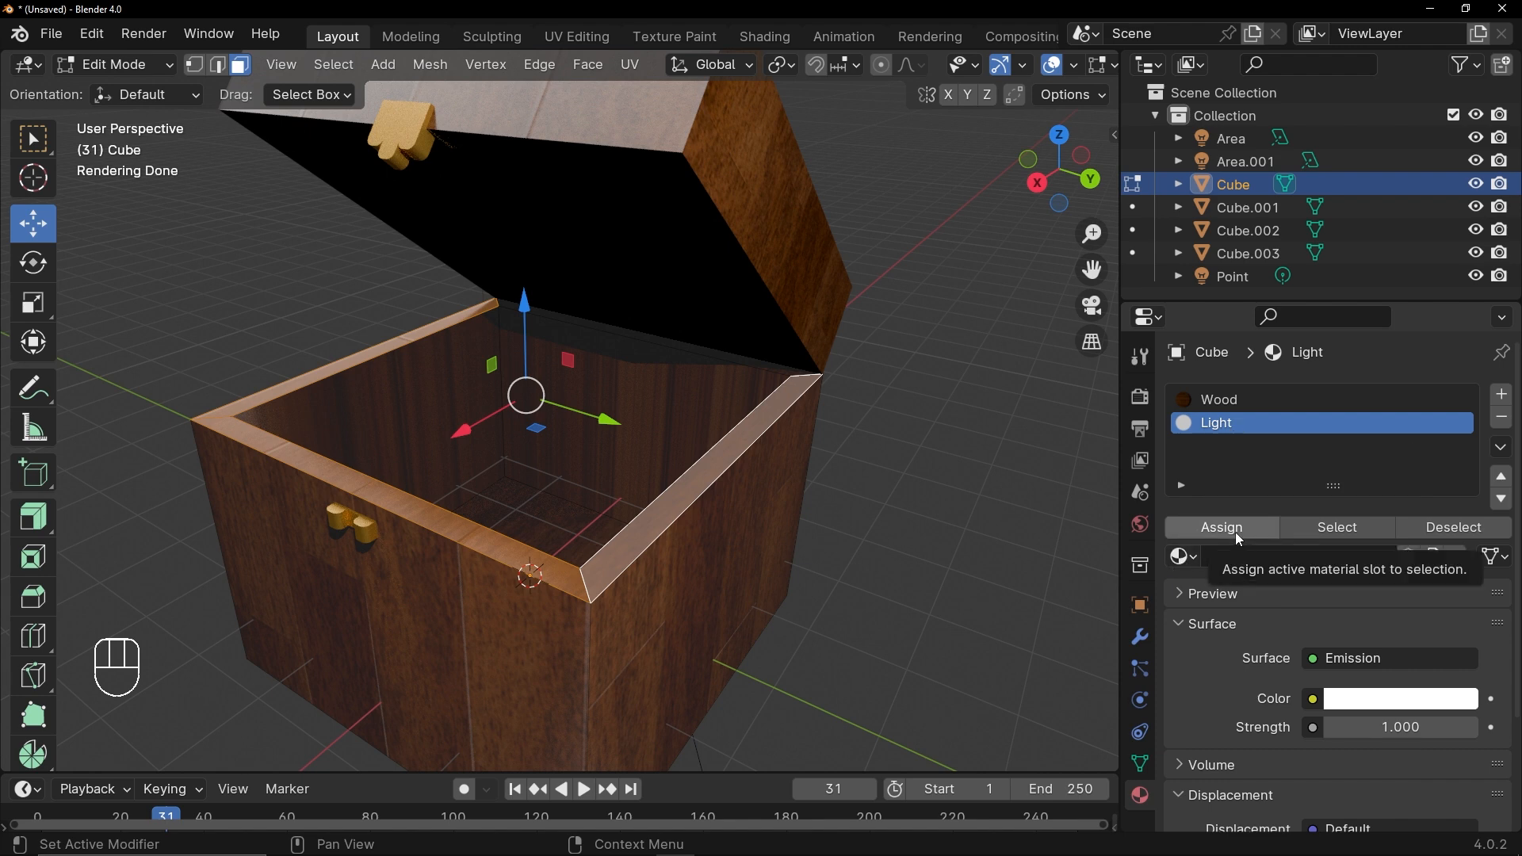
click(1237, 528)
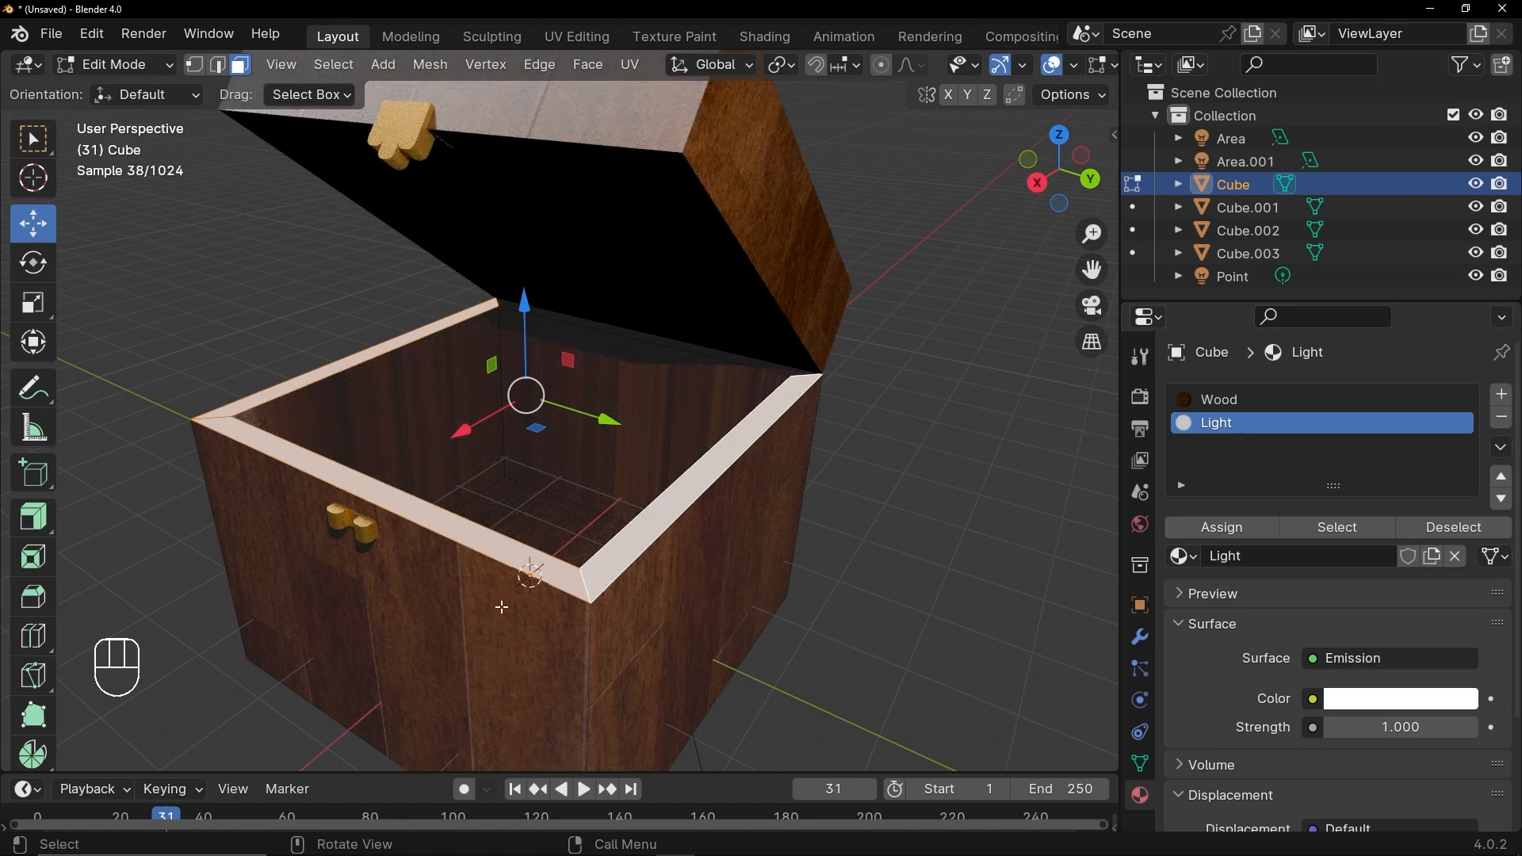
Step: Set the Light material's emission strength to 100
middle_drag(547, 578, 482, 633)
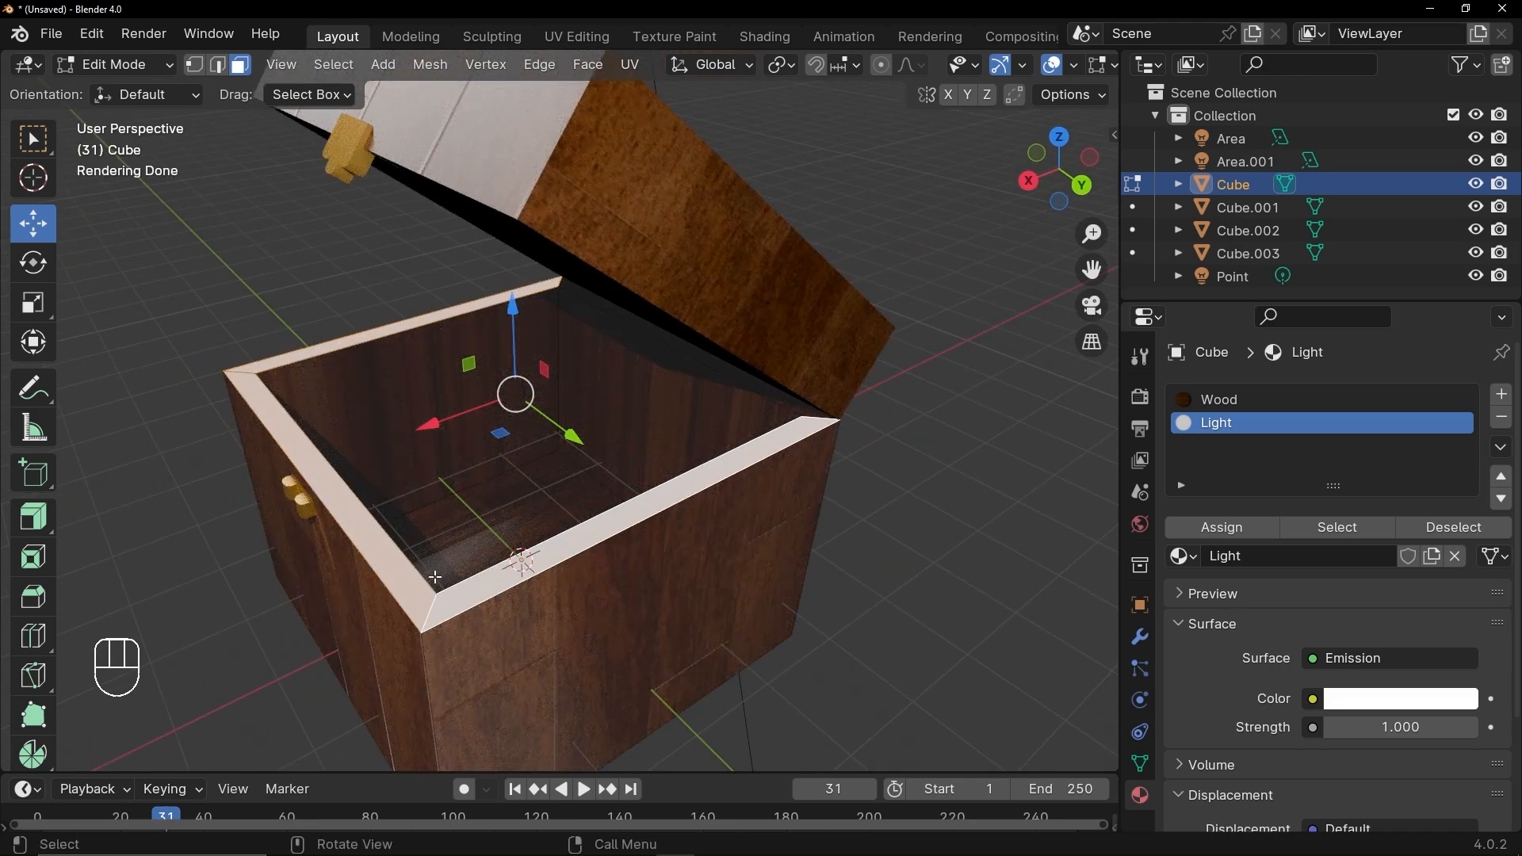
drag(1363, 730, 1483, 730)
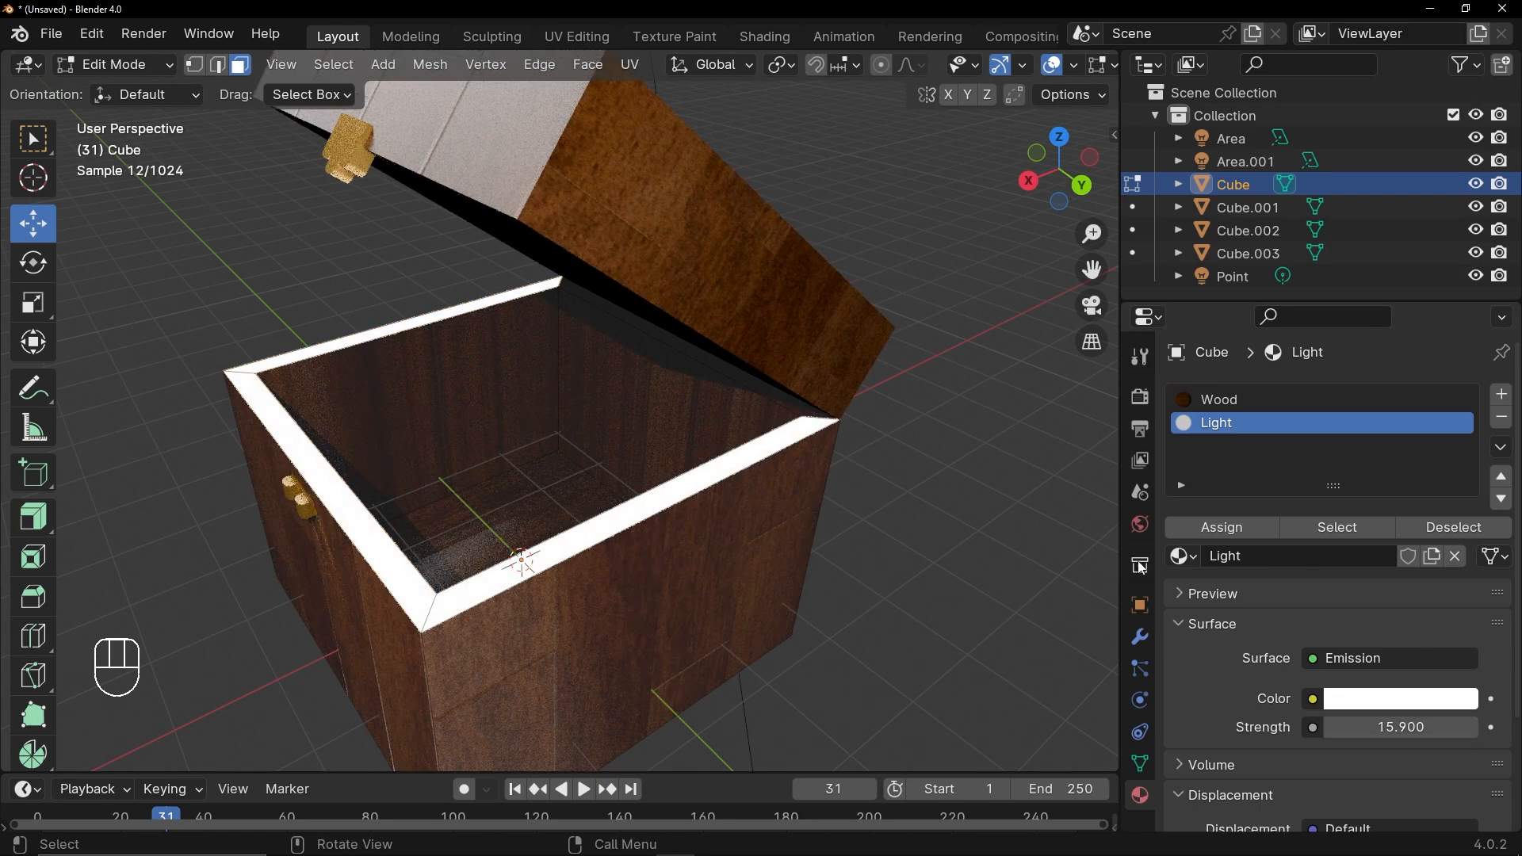
click(1403, 730)
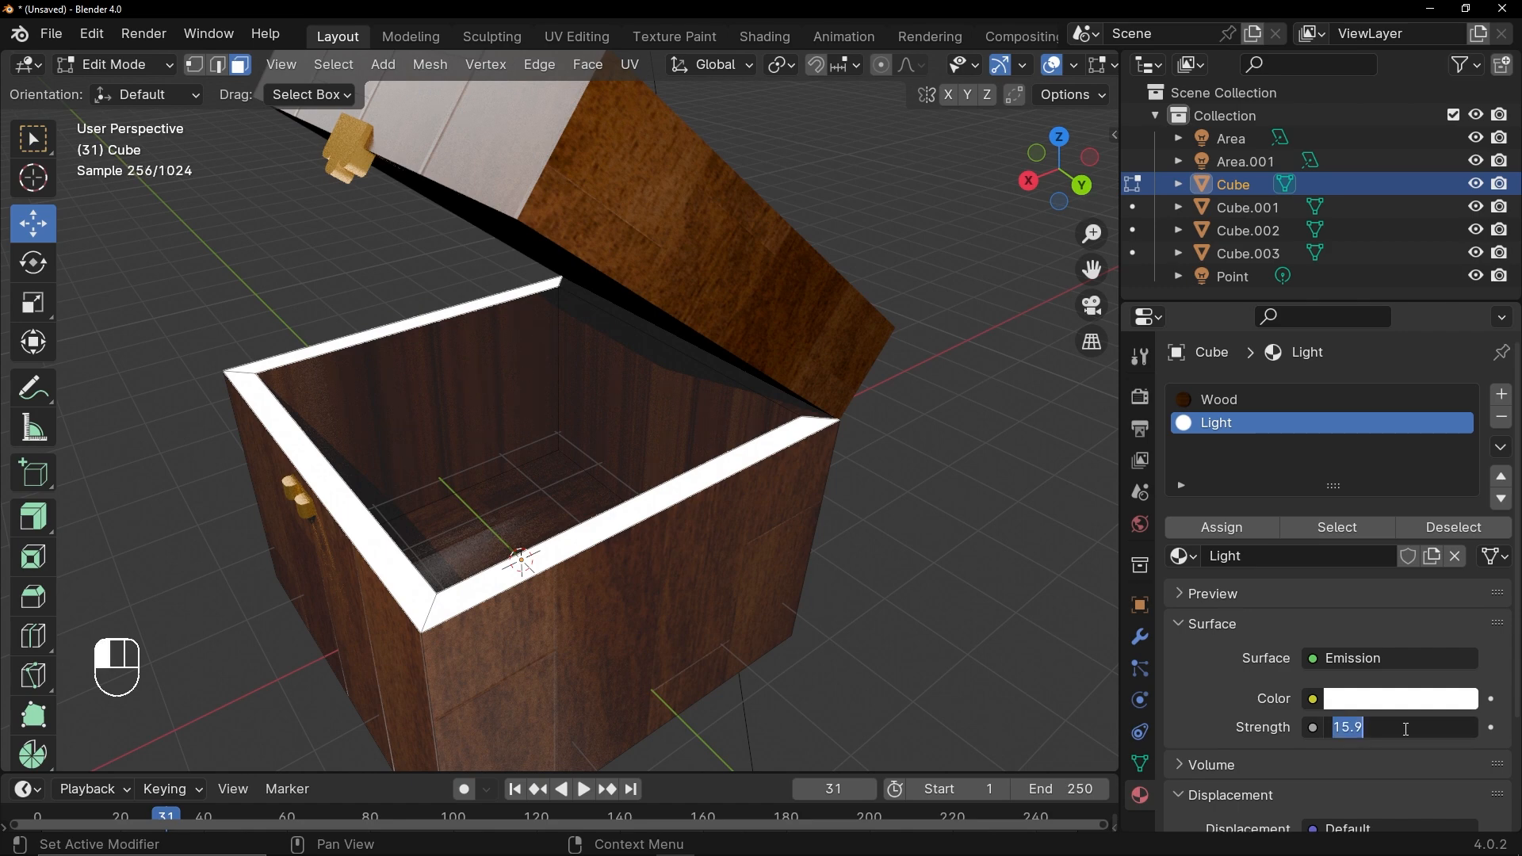
text(100)
key(Return)
Step: Set the Light material's emission strength to 5000 and change its color to orange
scroll(625, 543, down, 3)
middle_drag(624, 544, 723, 518)
click(1408, 730)
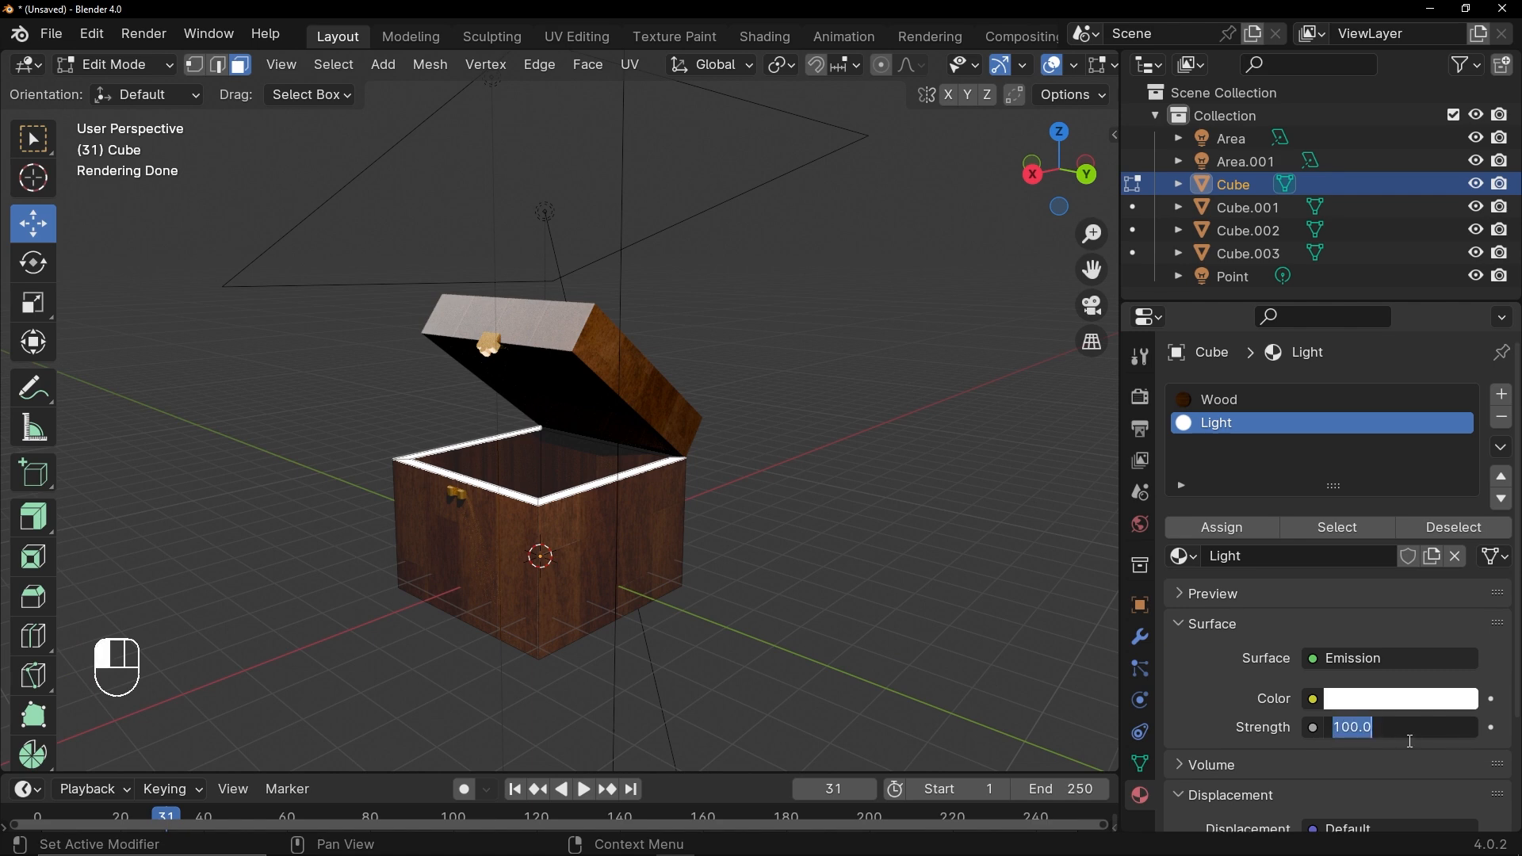
text(5000)
key(Return)
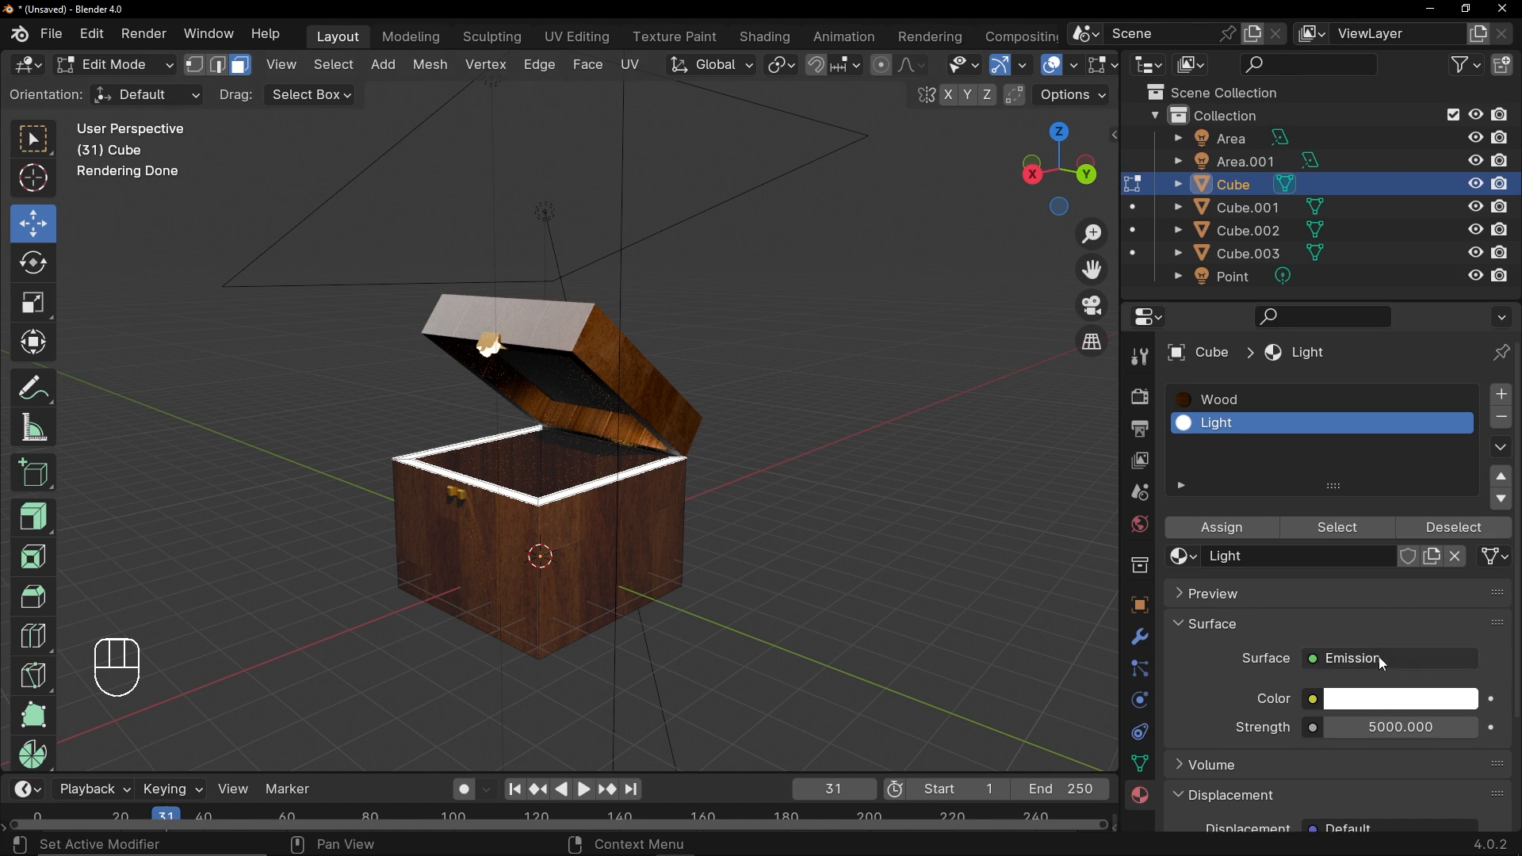
click(1365, 700)
drag(1319, 477, 1289, 504)
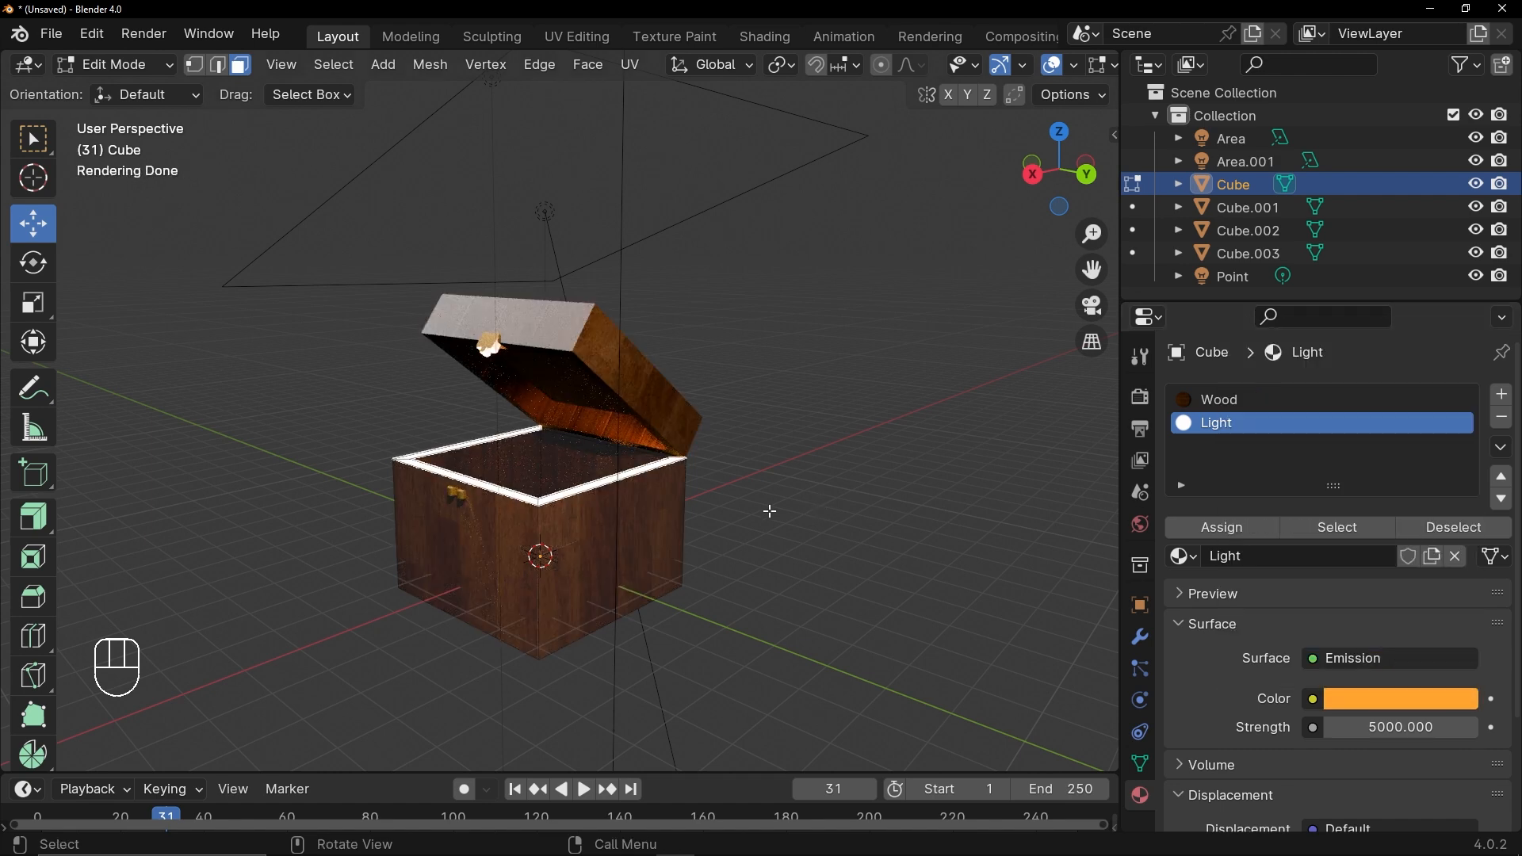